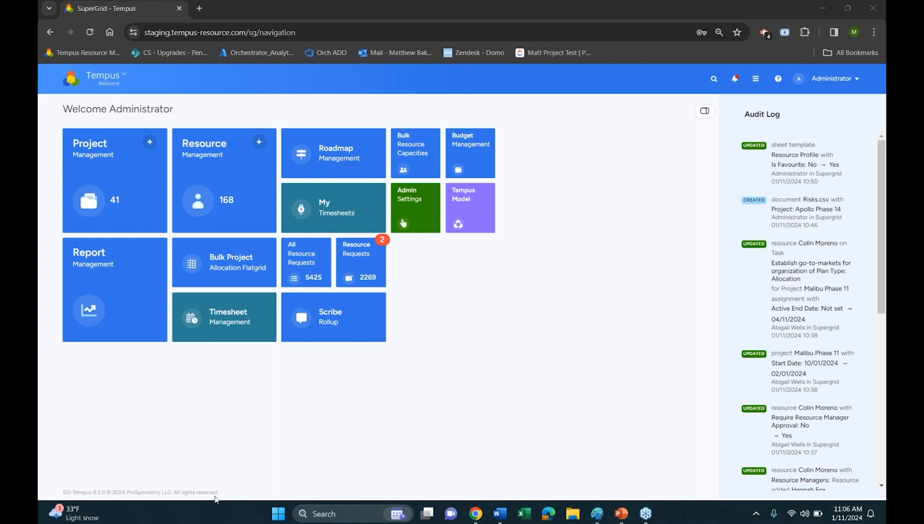
View the Data Sync page in the admin settings and the Report Management list, returning to the home page
click(413, 221)
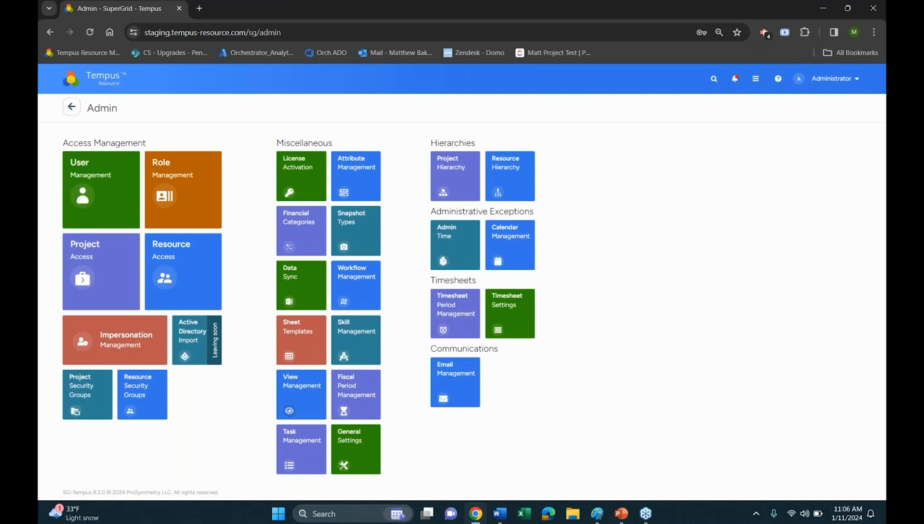
click(295, 282)
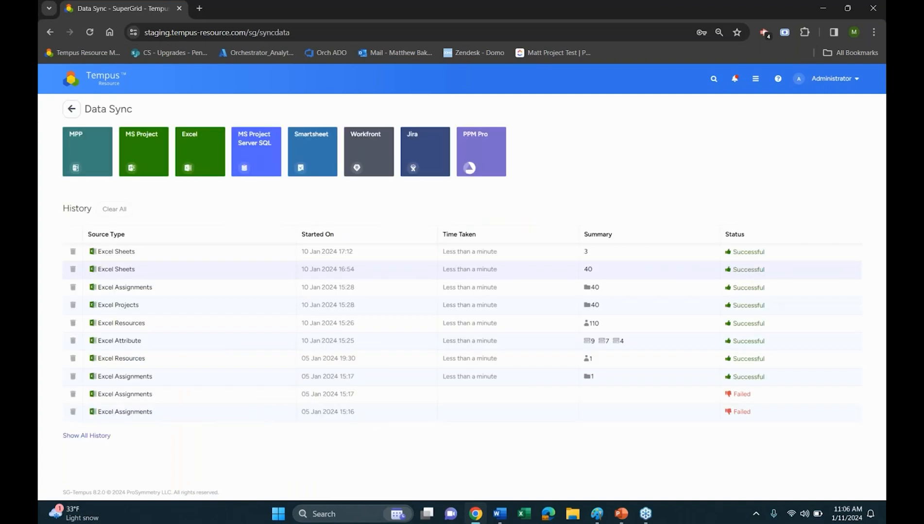
click(114, 77)
click(122, 303)
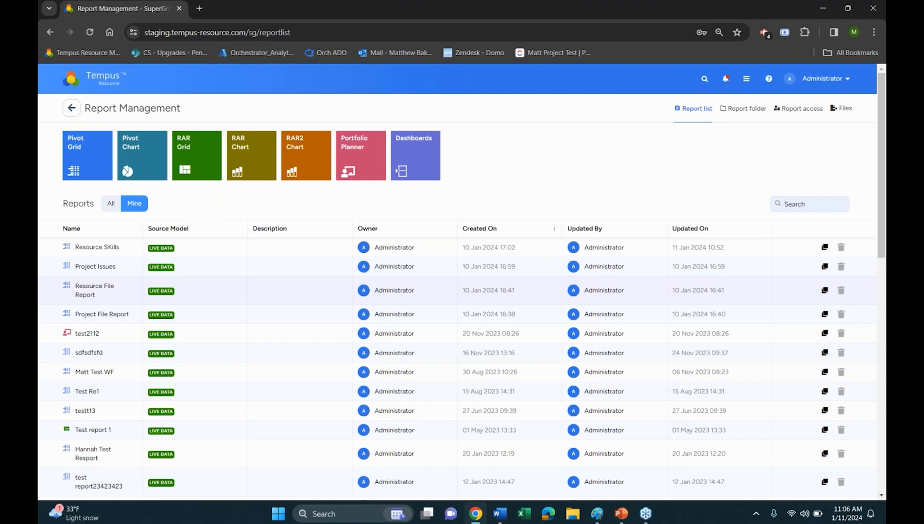
click(116, 88)
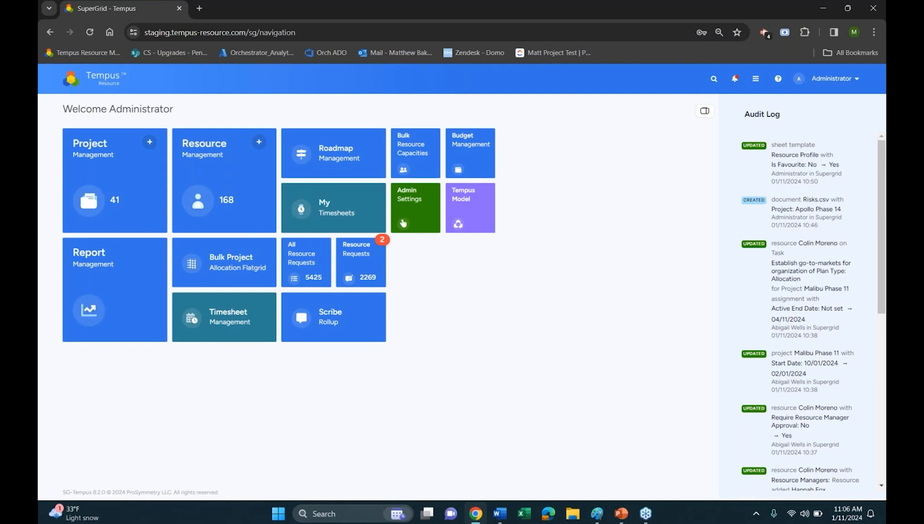
View the attributes of the Apollo Phase 14 project and return to the home page
click(105, 176)
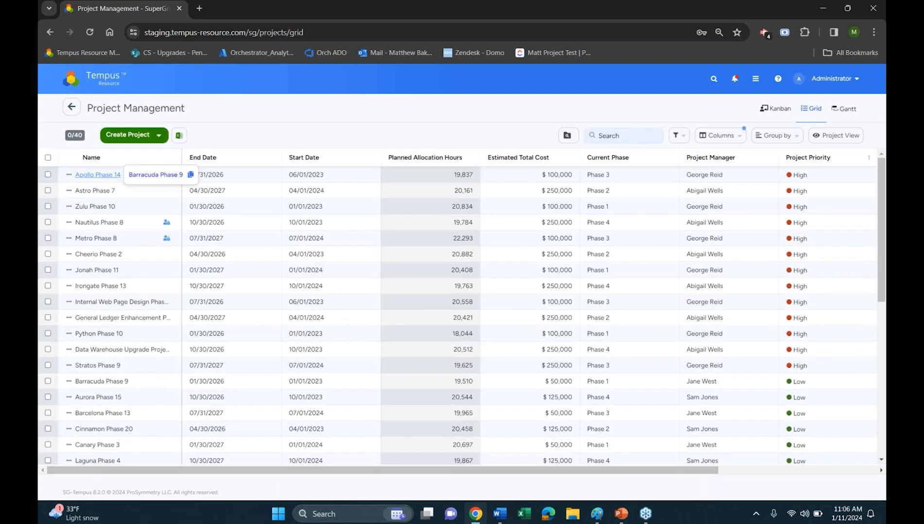
click(116, 175)
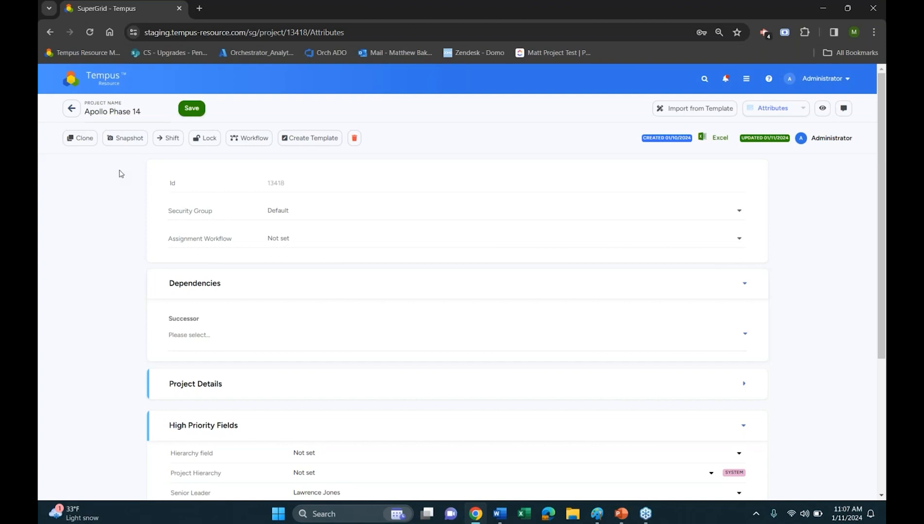
click(112, 84)
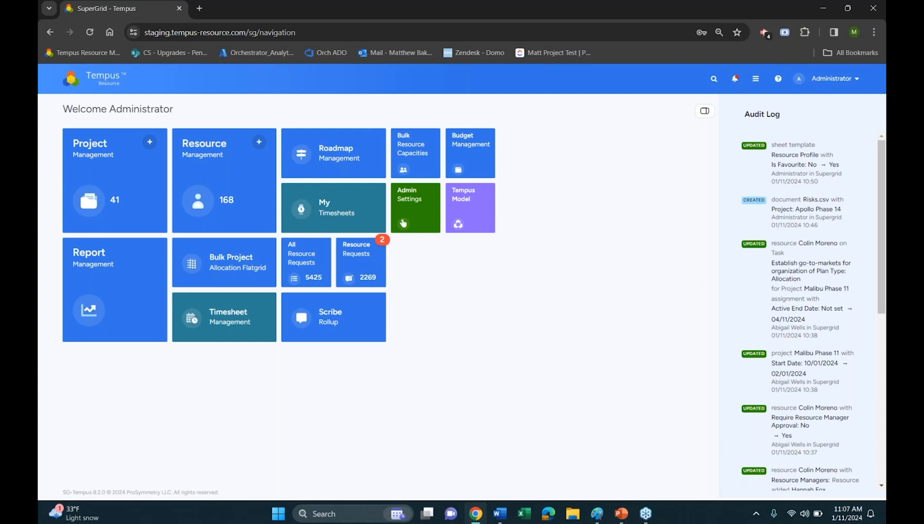
Open the File Management page of the Apollo Phase 14 project
click(115, 165)
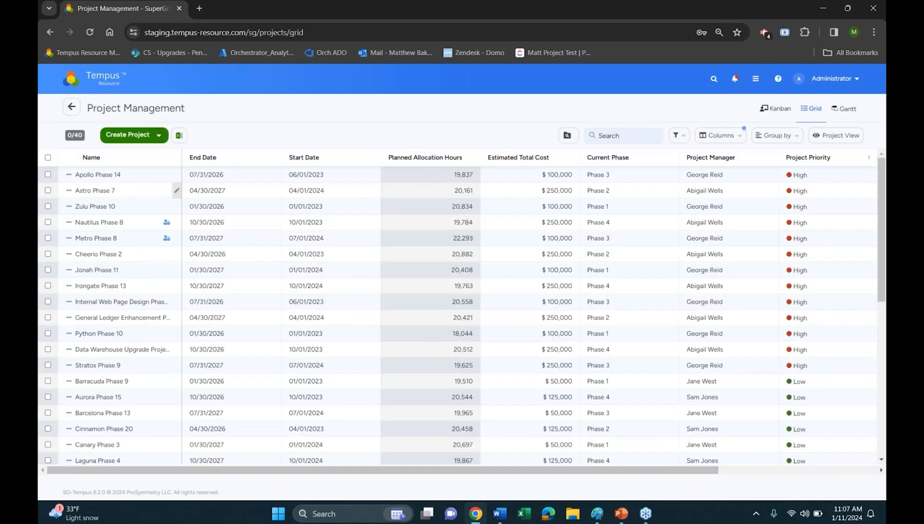
click(107, 174)
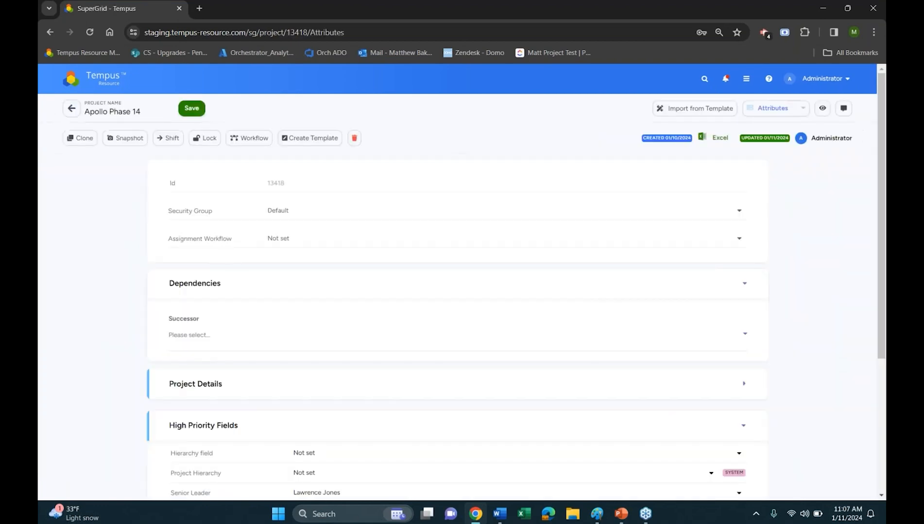
click(780, 117)
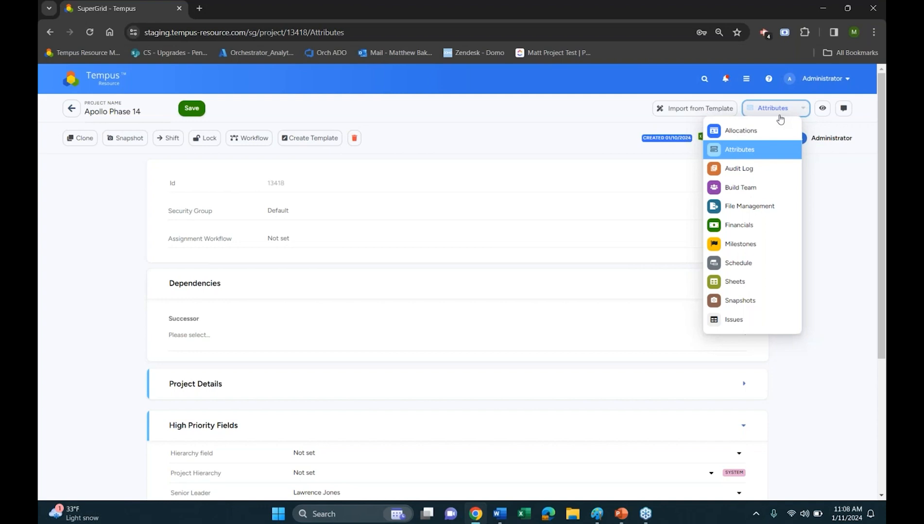
click(756, 210)
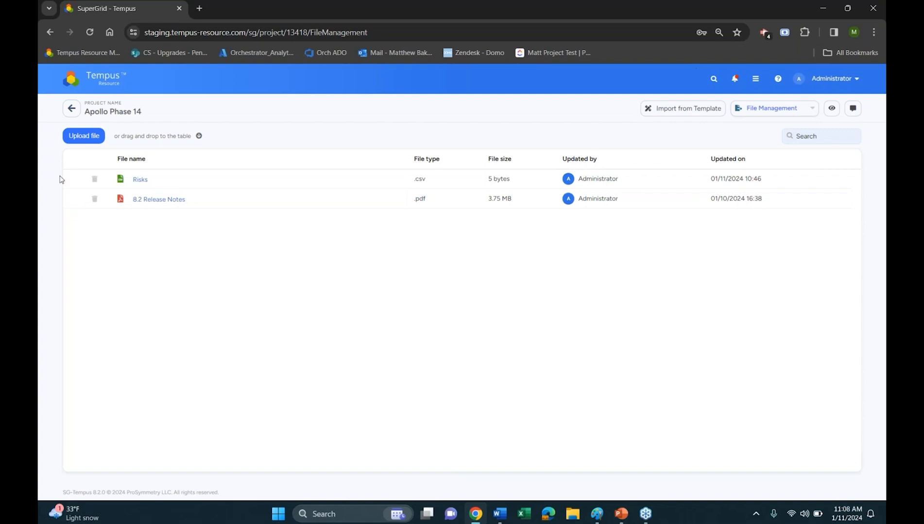
Try to upload Risks.csv from the Upload Files folder to the project's files
click(81, 137)
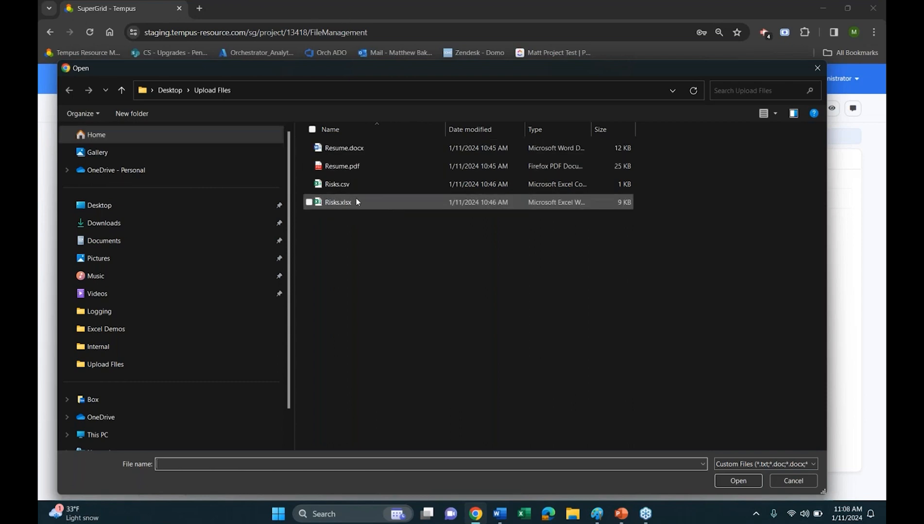
click(367, 189)
double_click(367, 187)
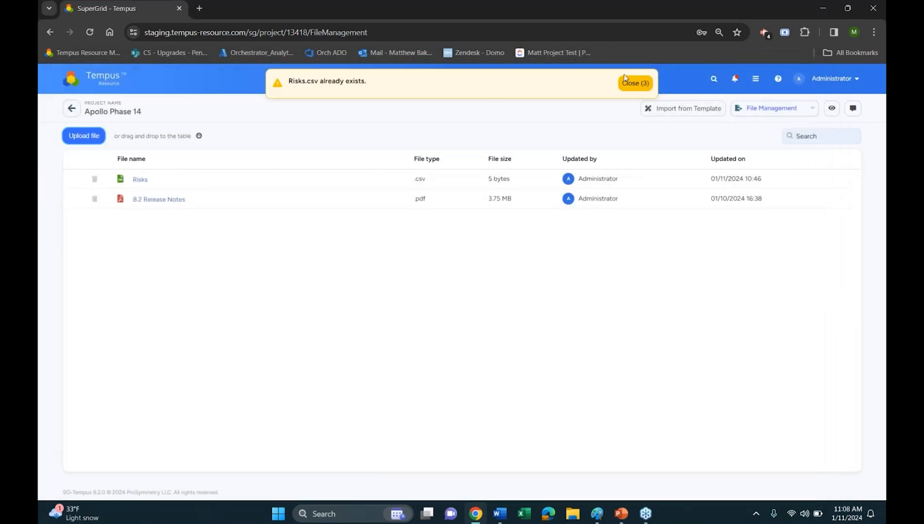
click(635, 84)
Delete Risks.csv from the project's files and upload Risks.xlsx in its place
click(99, 184)
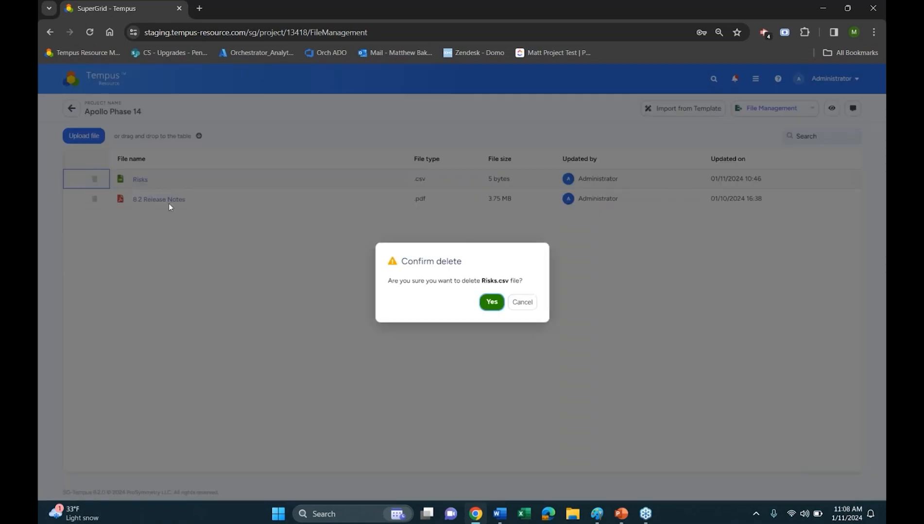
click(487, 301)
click(84, 136)
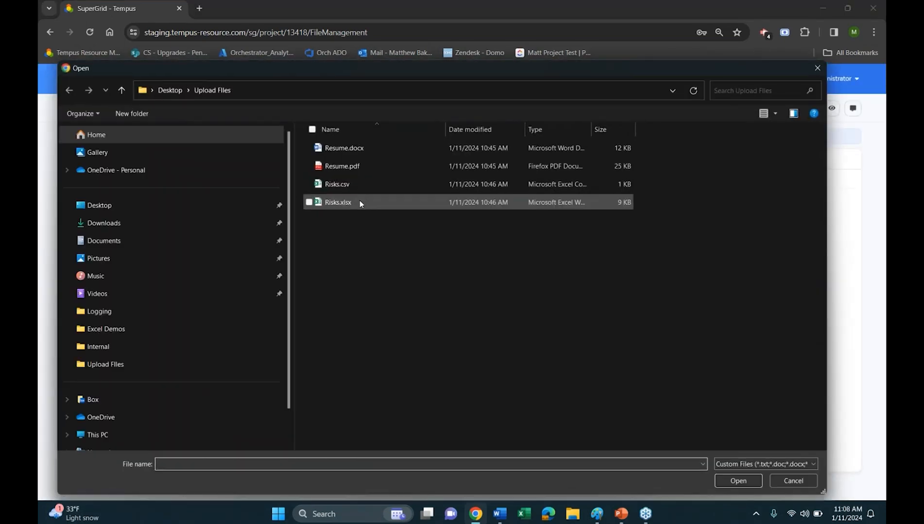
double_click(360, 202)
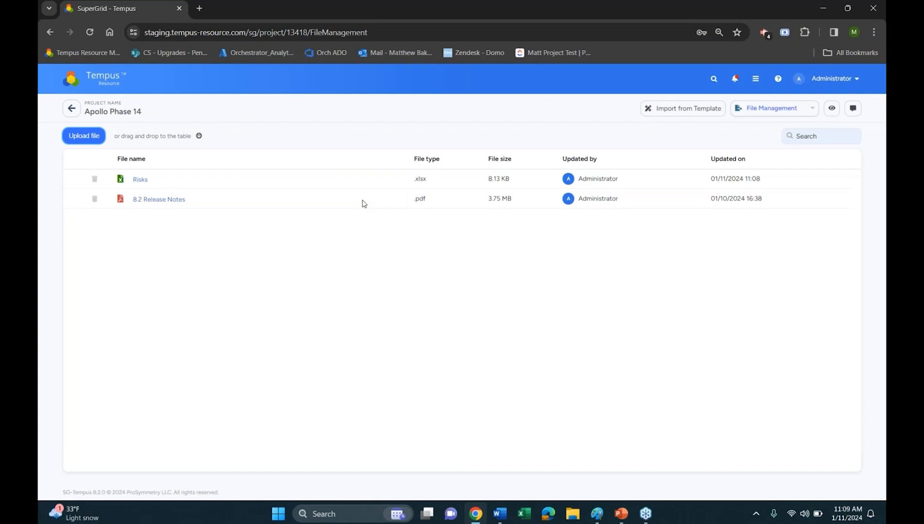
mouse_move(199, 136)
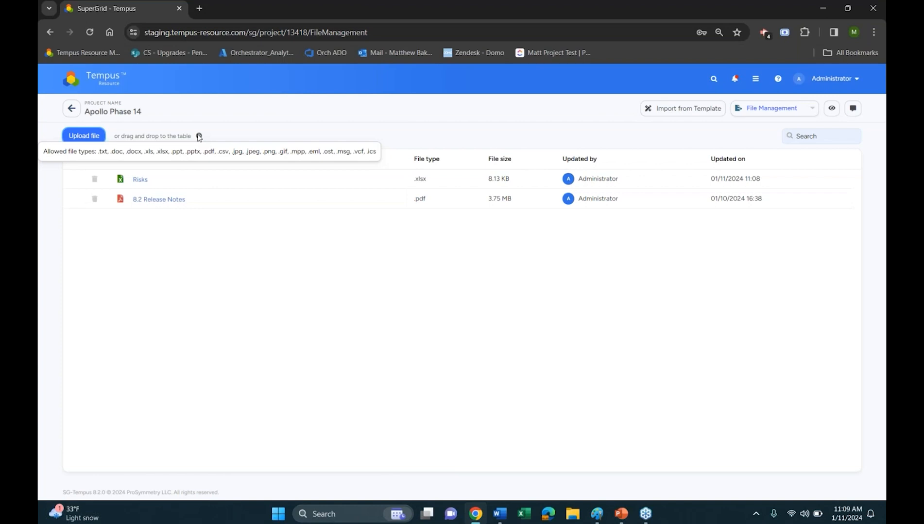
Go to Resource Management and open the resource listed under the Human Resource Management department
click(71, 109)
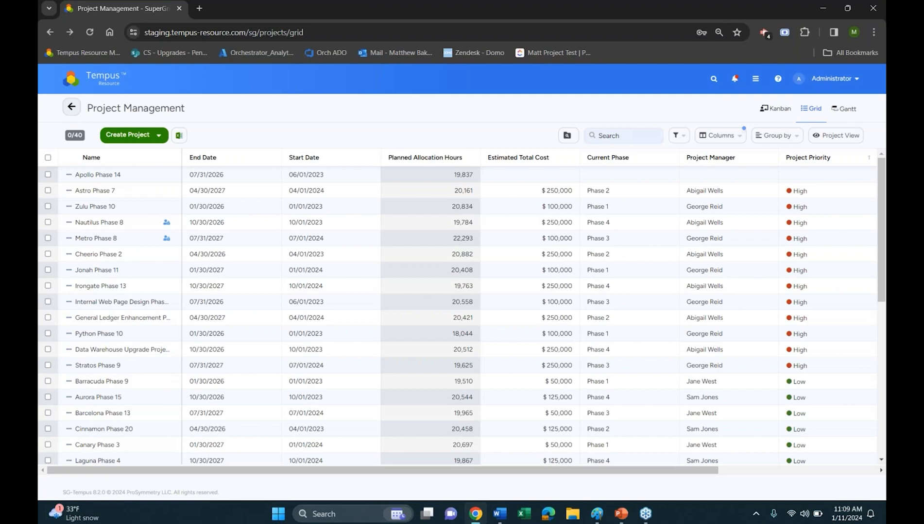
click(71, 107)
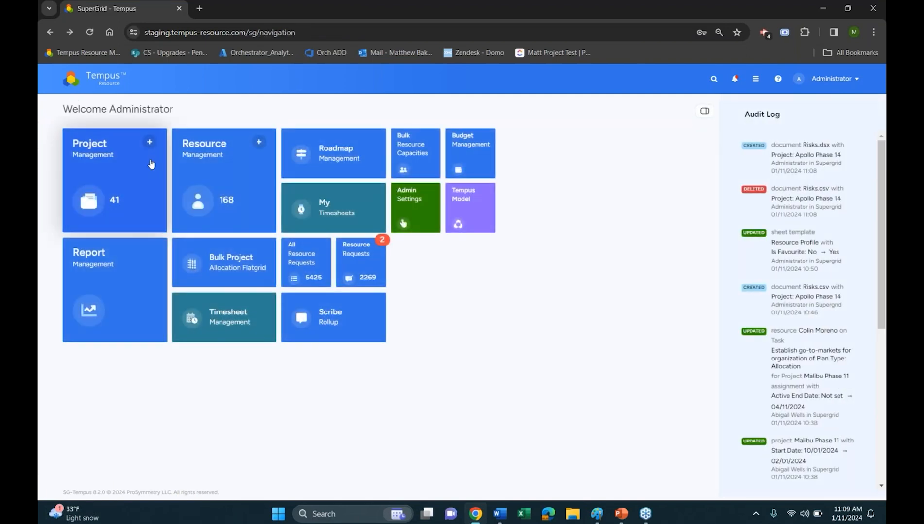
click(219, 165)
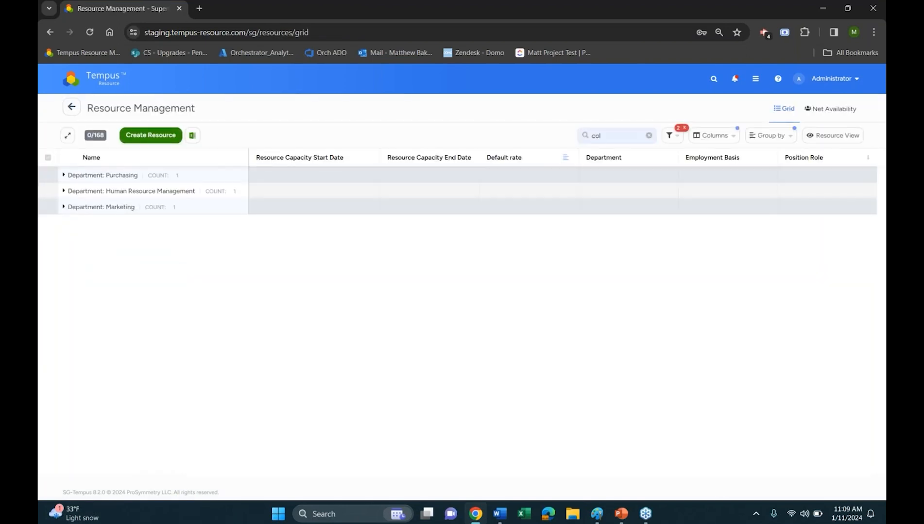
click(125, 180)
click(116, 205)
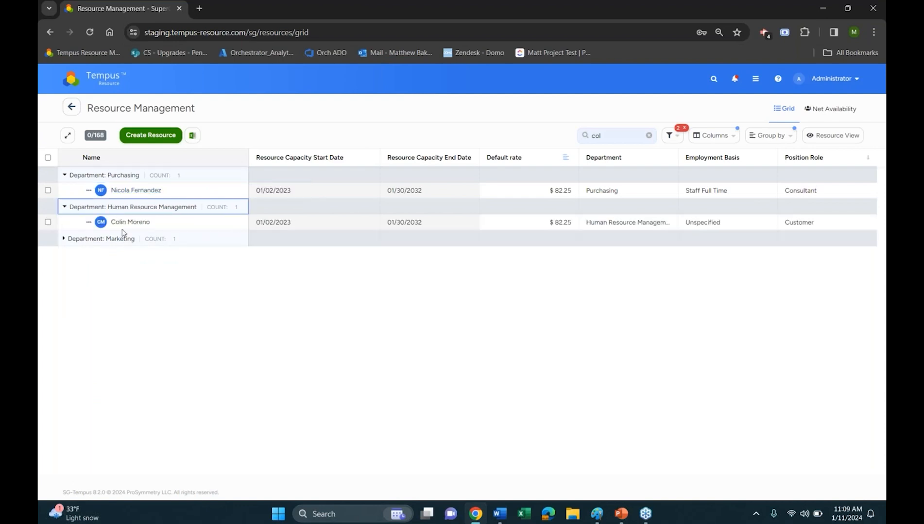
click(129, 222)
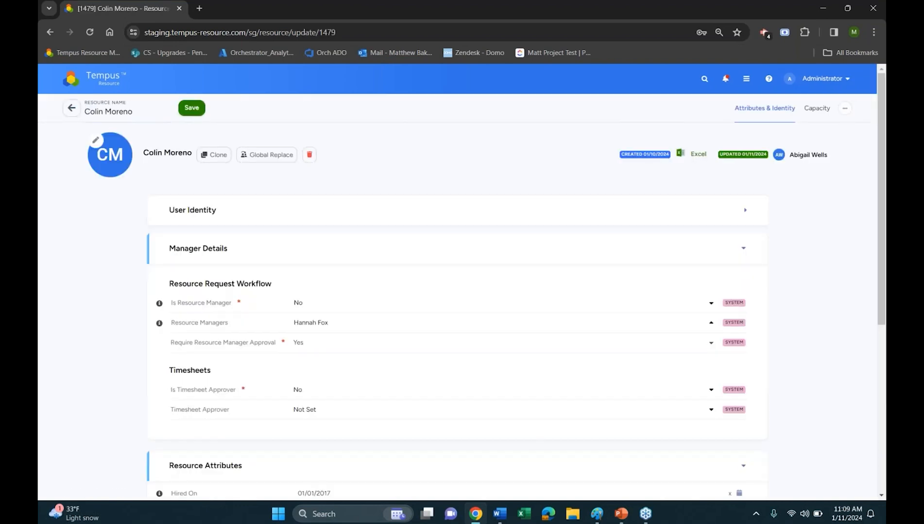
Upload Resume.docx to the resource's File Management page
click(845, 108)
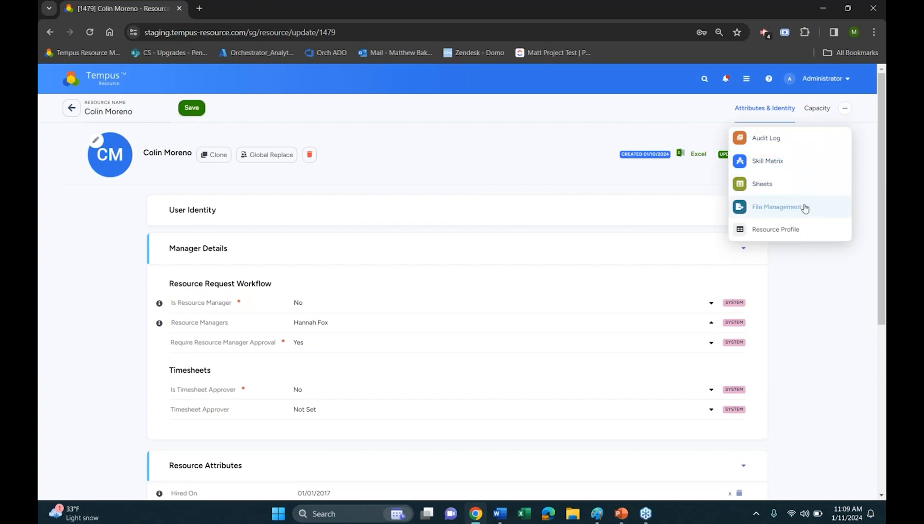
click(786, 208)
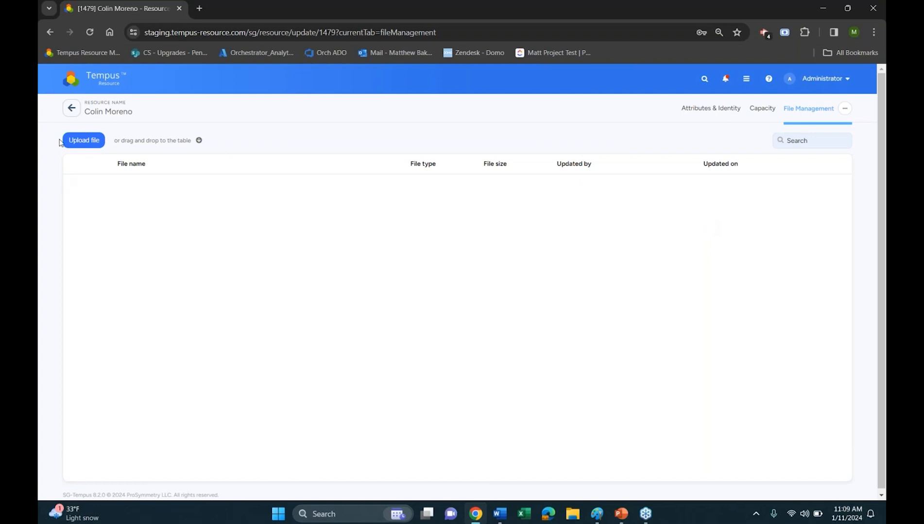
click(74, 142)
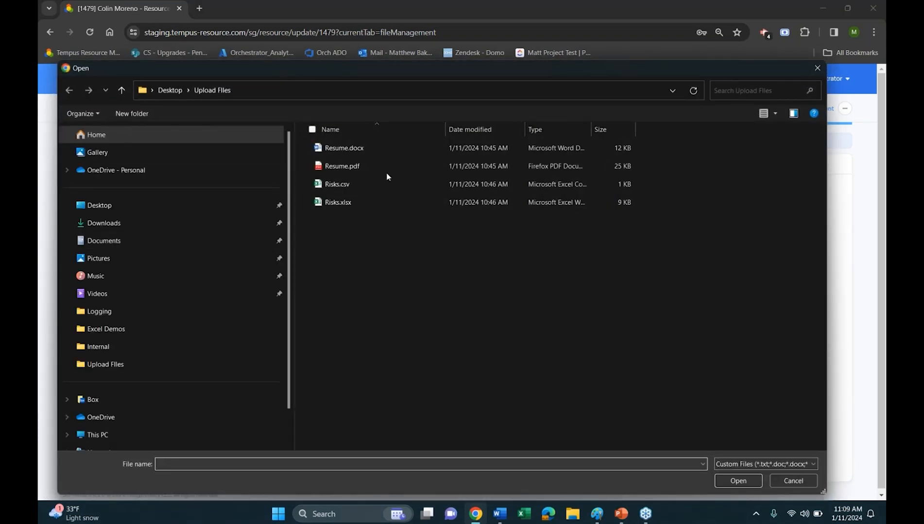
double_click(398, 153)
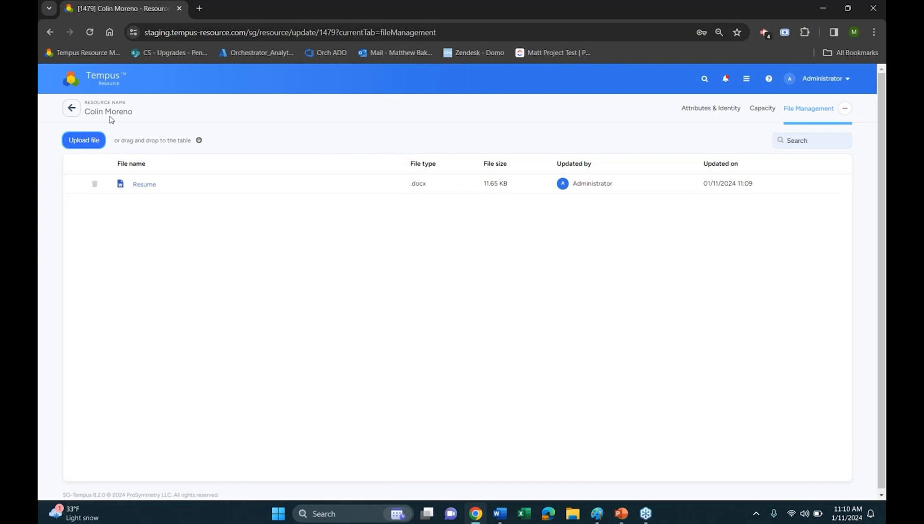
View the clone options for the resource in the Human Resource Management department, including Clear Files, and dismiss them without cloning
click(72, 108)
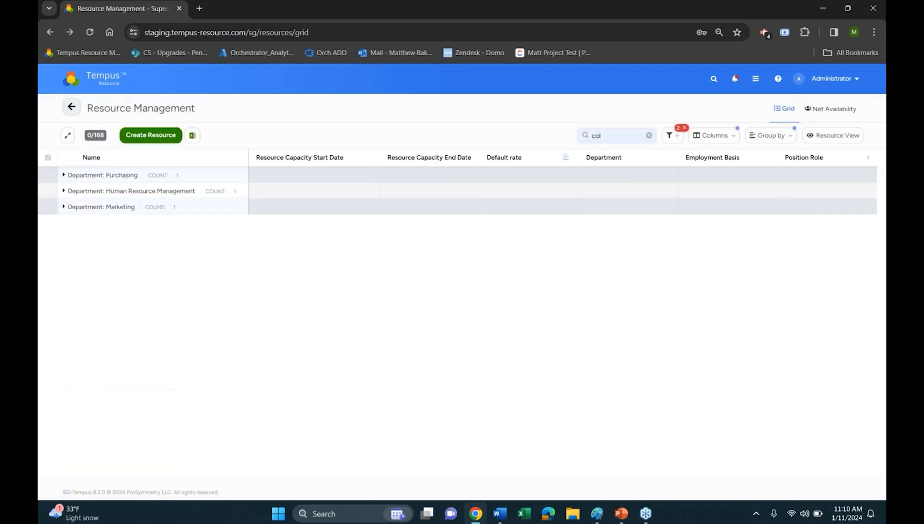
double_click(79, 192)
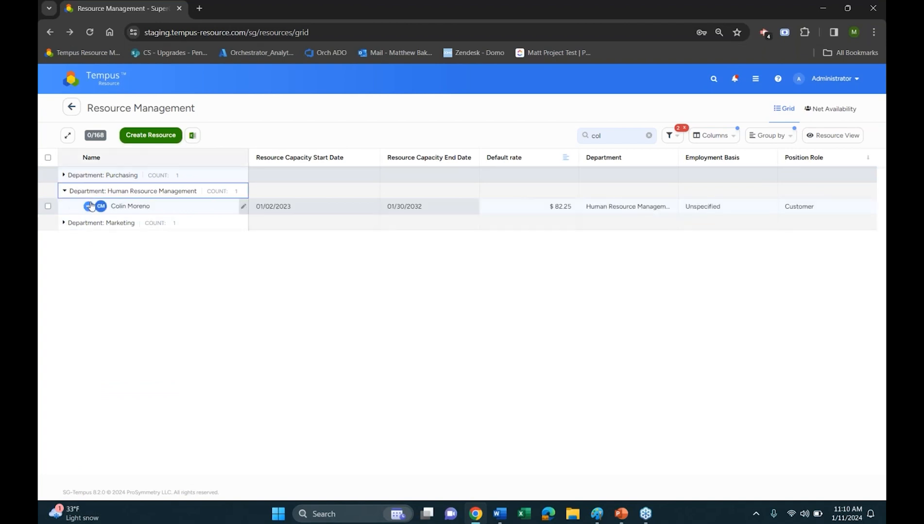
click(89, 206)
click(116, 233)
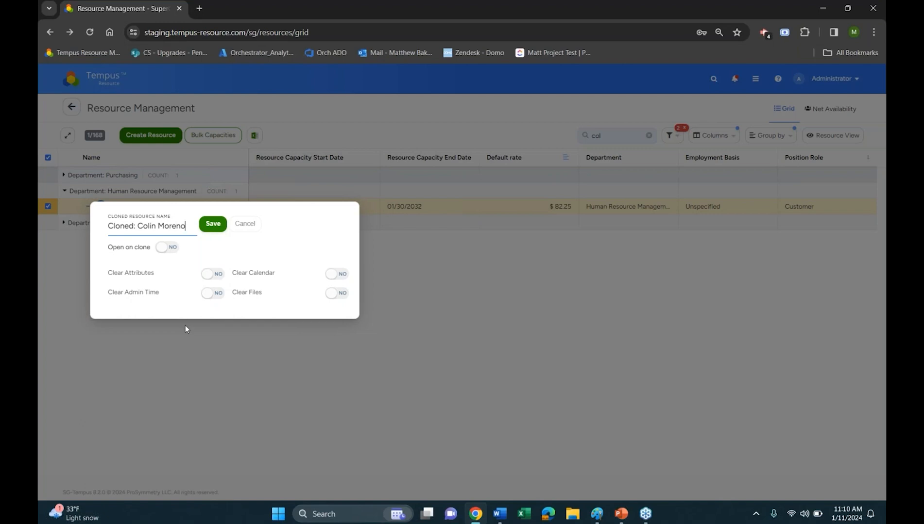
click(362, 359)
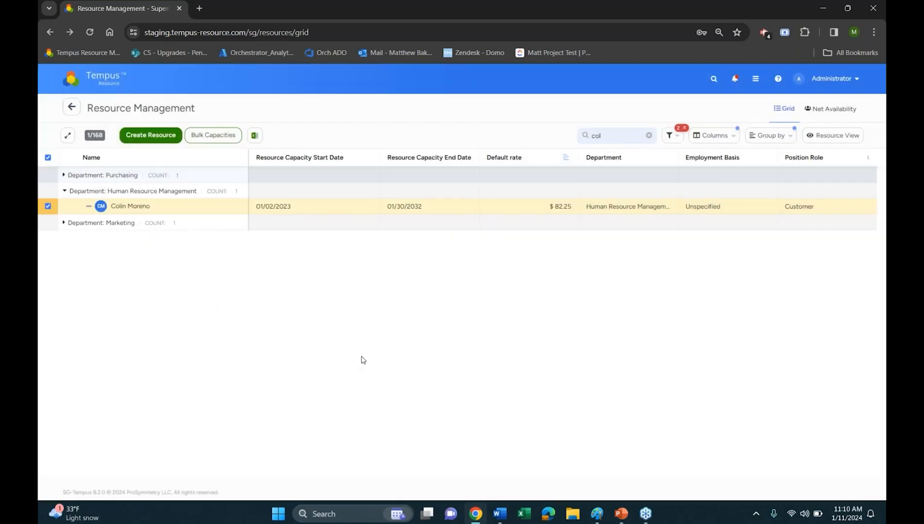
Reopen the same resource and examine its Attributes & Identity page down to the File section with the attached resume
click(134, 213)
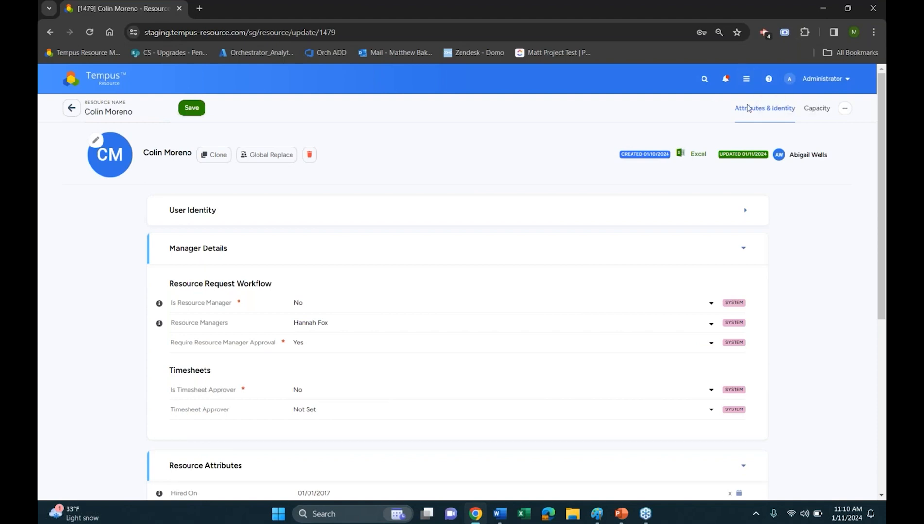
click(844, 108)
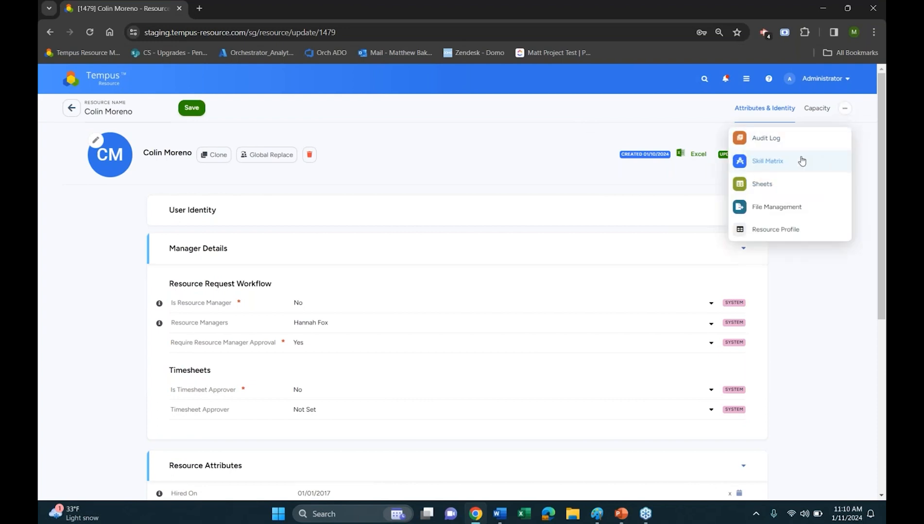
click(641, 127)
scroll(595, 148, down, 2)
scroll(590, 138, up, 2)
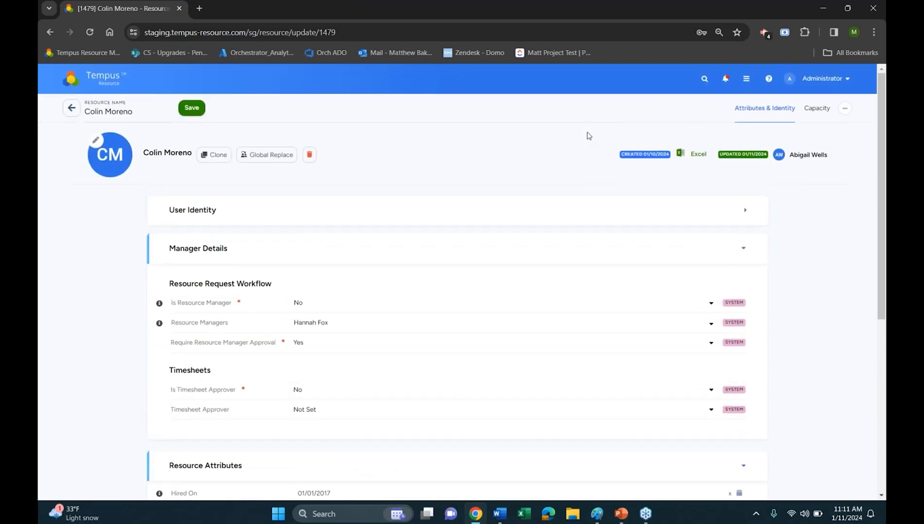
scroll(550, 229, down, 5)
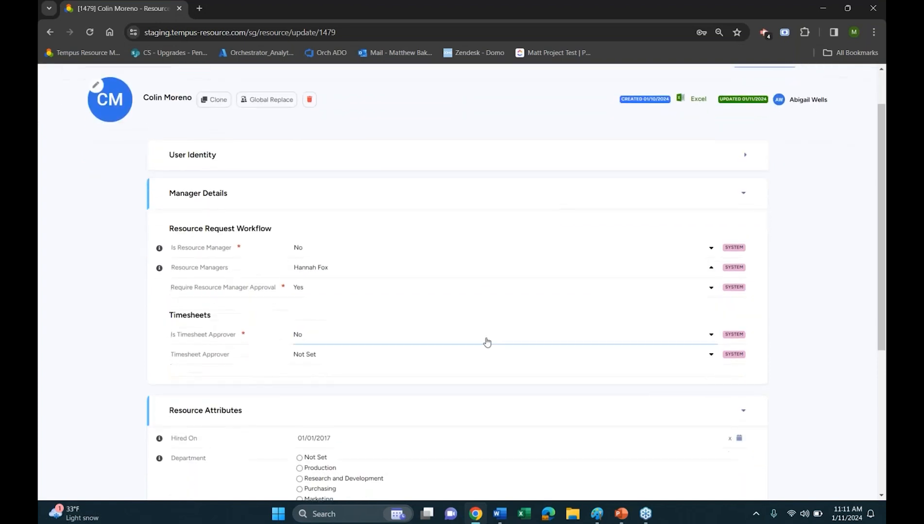
scroll(471, 380, down, 1)
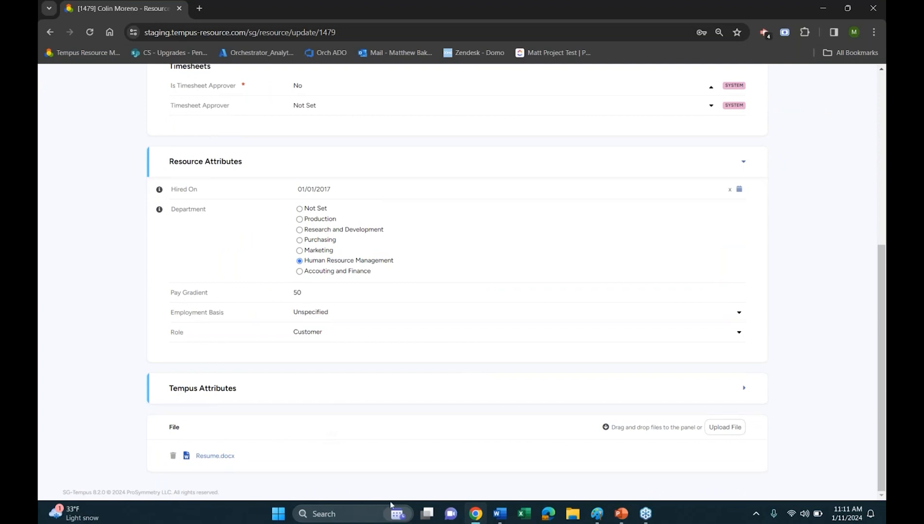
mouse_move(674, 431)
scroll(583, 479, up, 6)
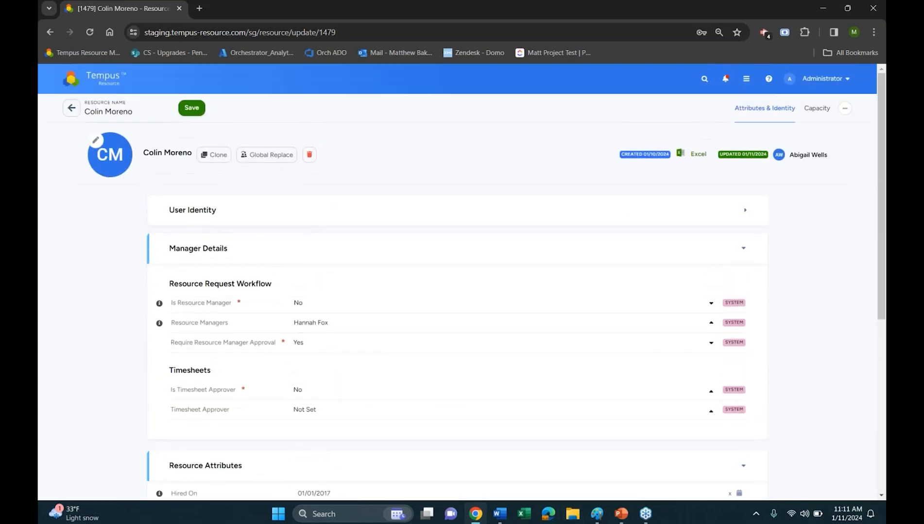
In Project Management, view the options for creating a project from Small Project Template, including File Management, and dismiss them without creating anything
click(88, 83)
click(94, 152)
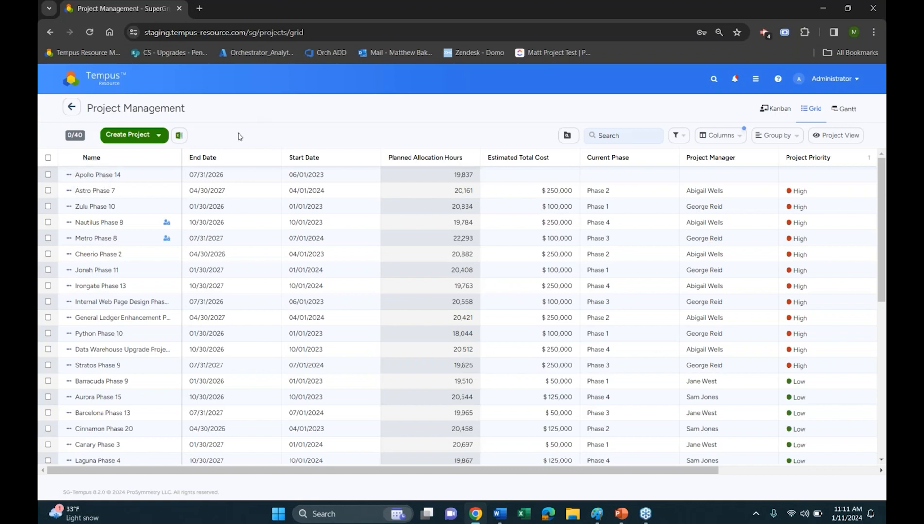
click(153, 141)
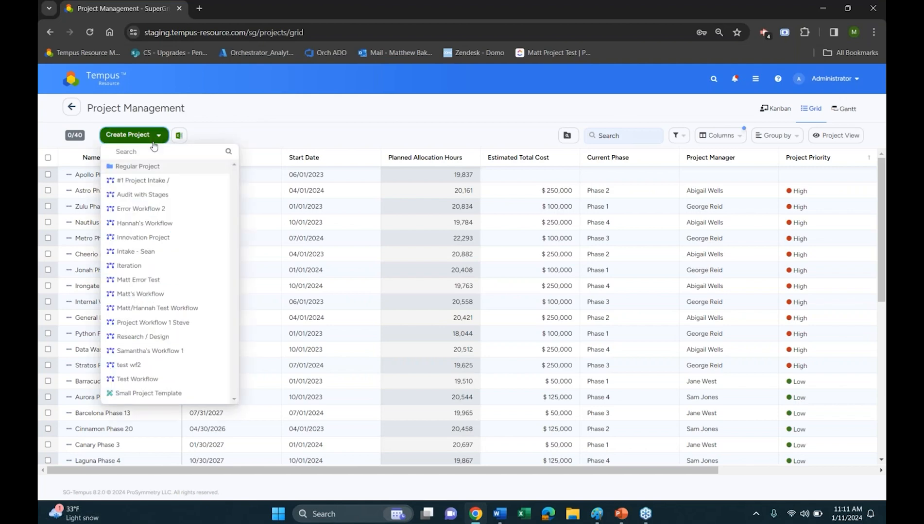
click(165, 393)
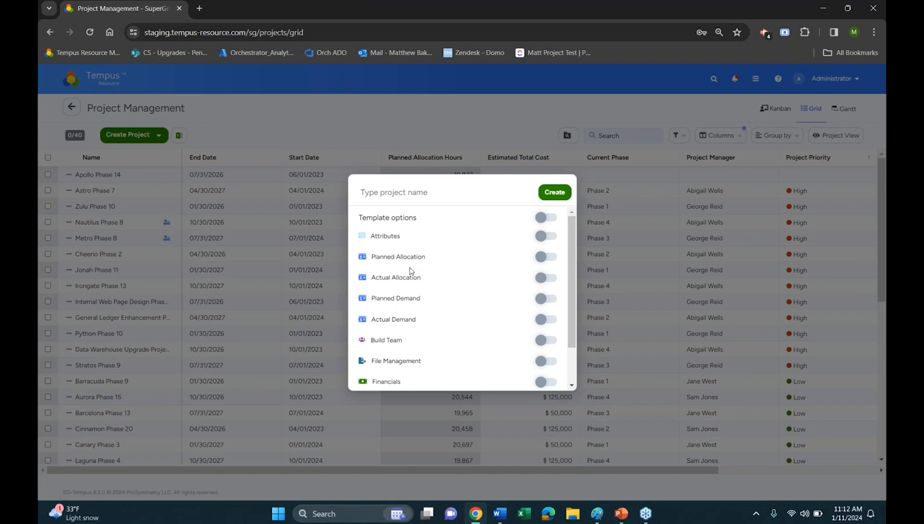
scroll(425, 278, down, 1)
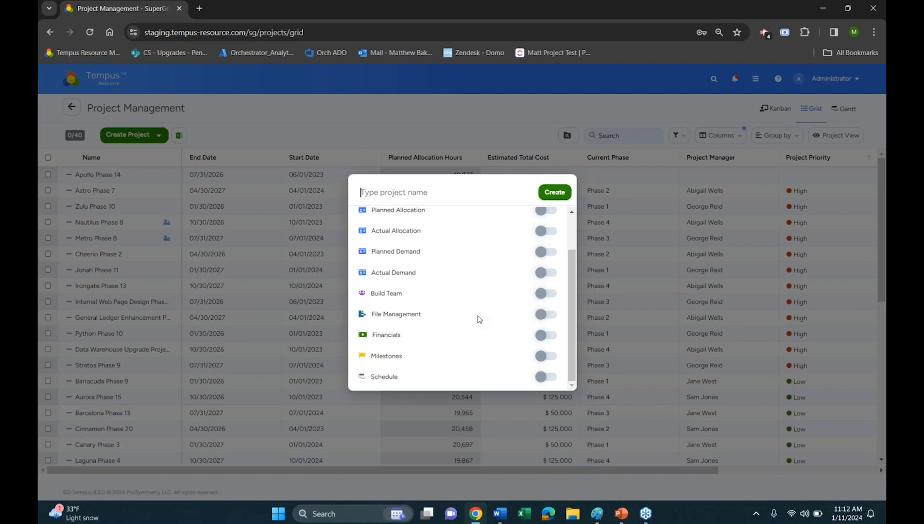
click(543, 318)
click(537, 119)
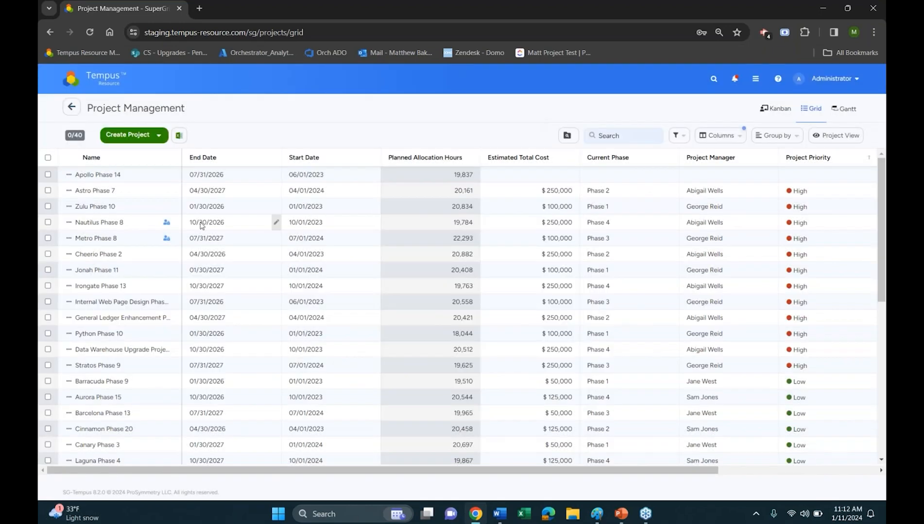
Open the Zulu Phase 10 project and review its Import from Template options, including File Management, closing them without applying
click(97, 209)
click(95, 207)
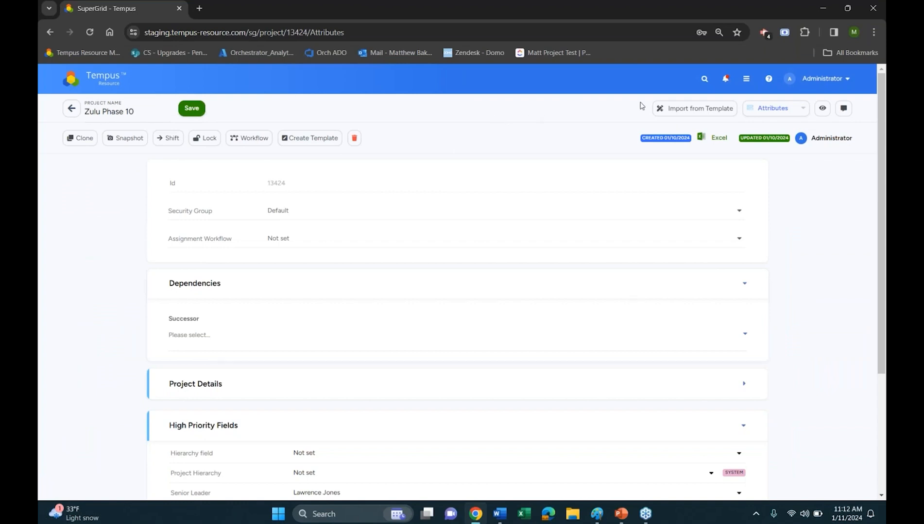
click(670, 108)
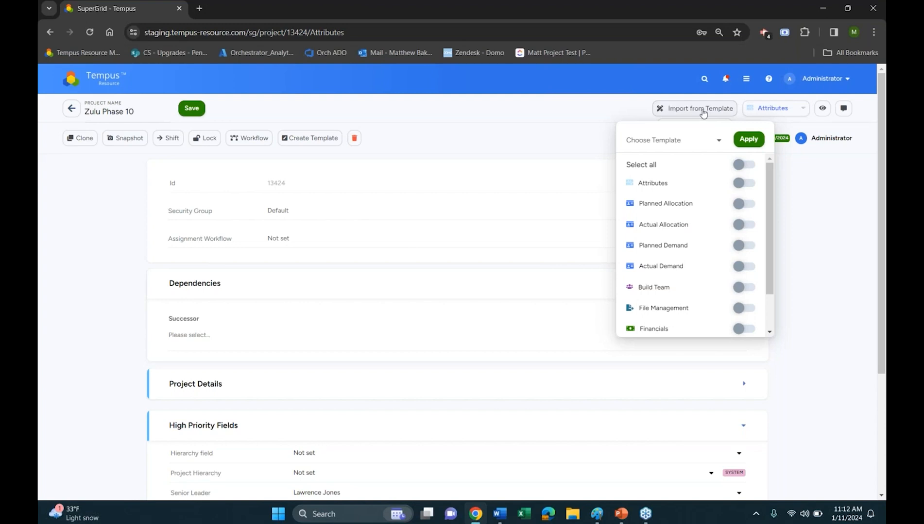
scroll(713, 257, down, 2)
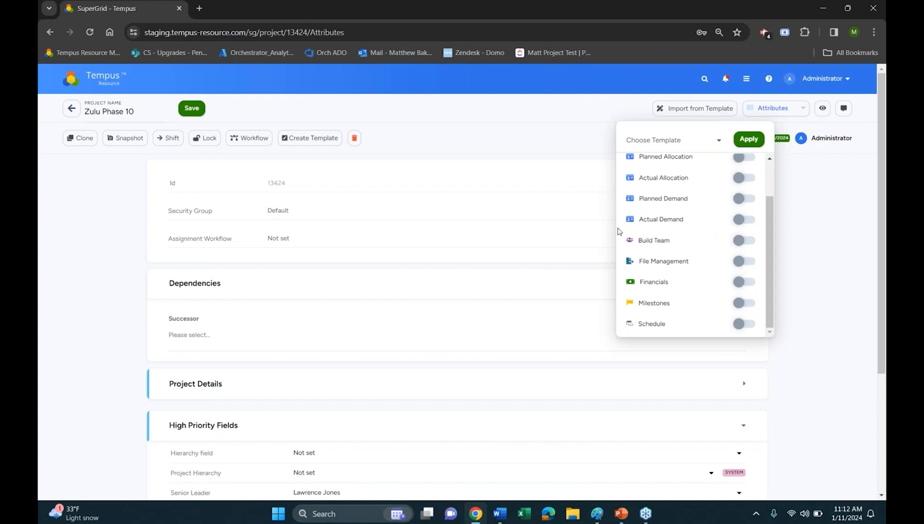
click(539, 137)
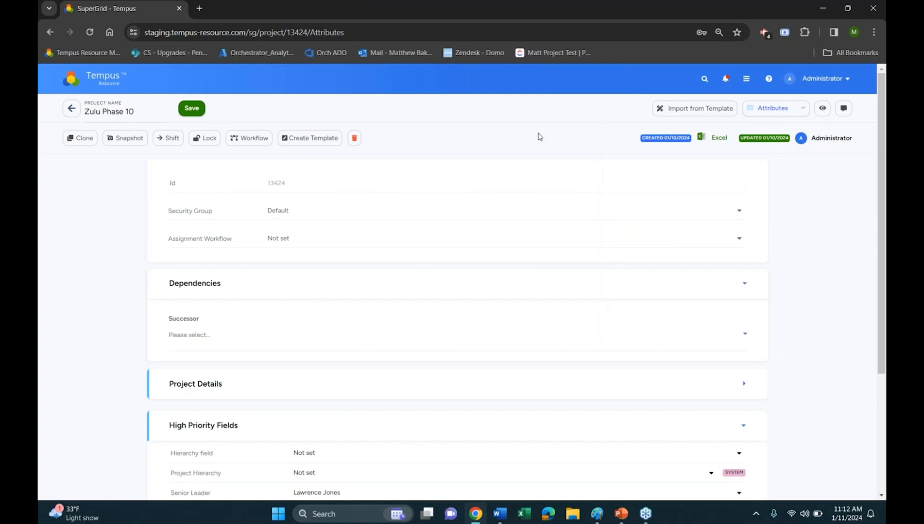
Open the Project File Report in Report Management and expand Apollo Phase 14 to list its files
click(100, 79)
click(128, 303)
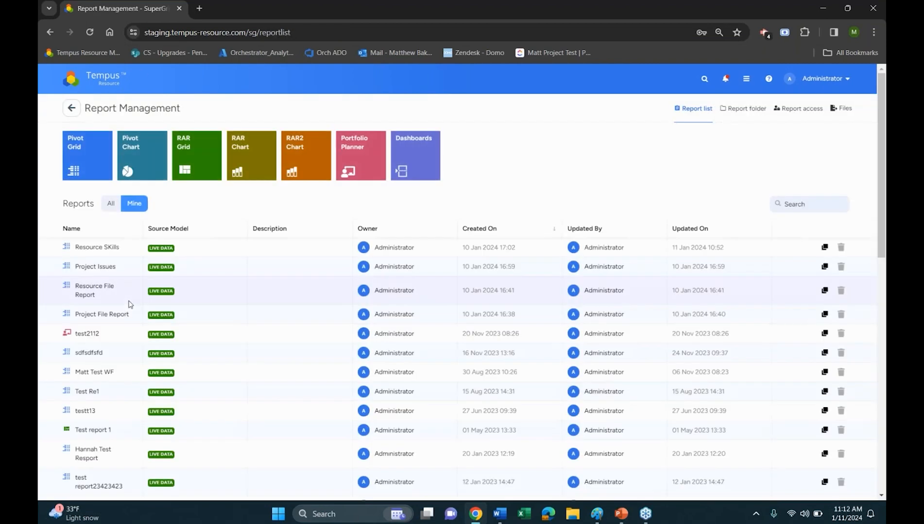
click(94, 314)
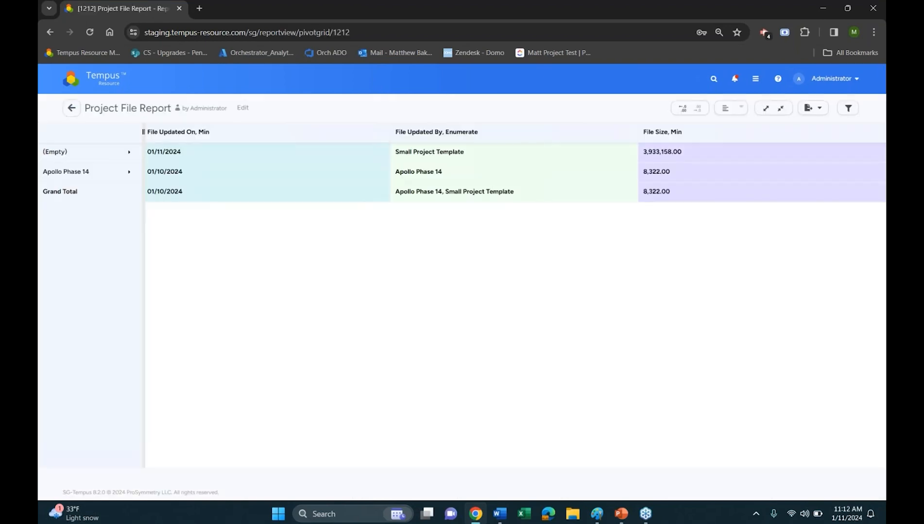
click(110, 172)
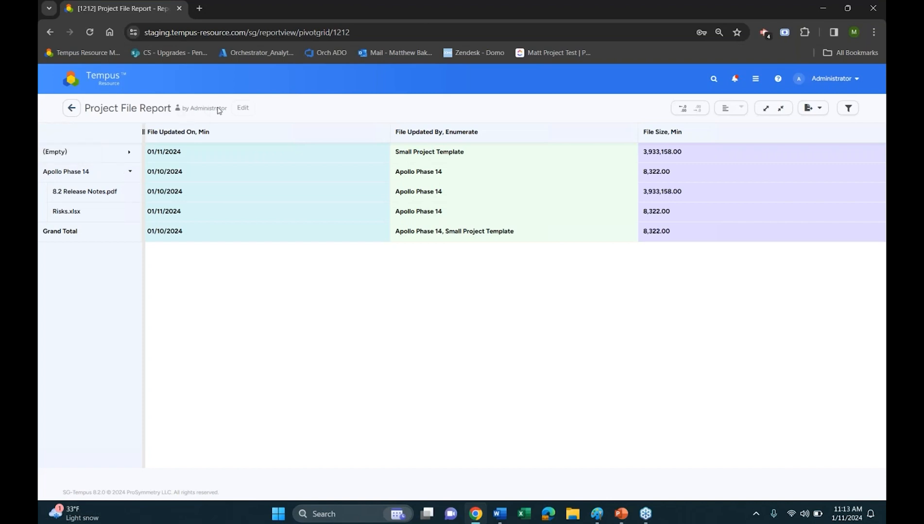
Put the Project File Report into edit mode and examine the Project File Dimensions within Project Dimensions, then collapse the group
click(243, 108)
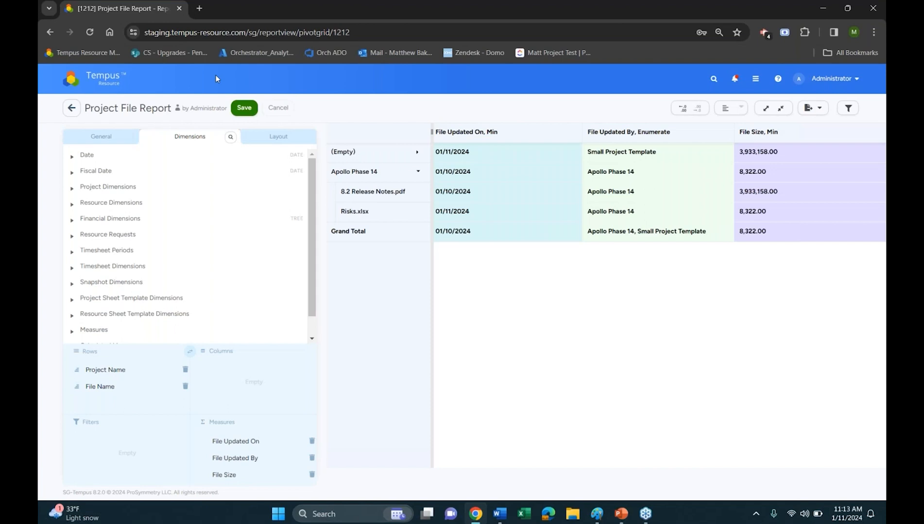
click(85, 188)
scroll(148, 212, down, 5)
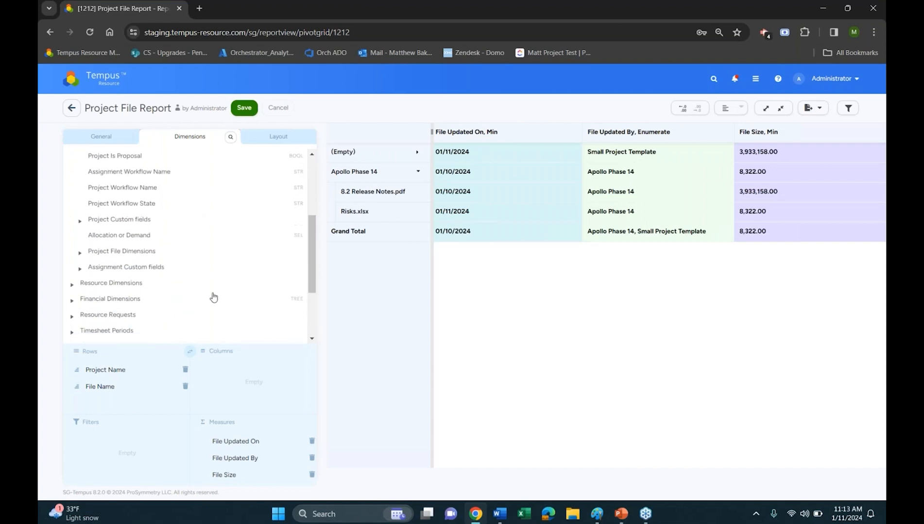
click(126, 254)
click(126, 257)
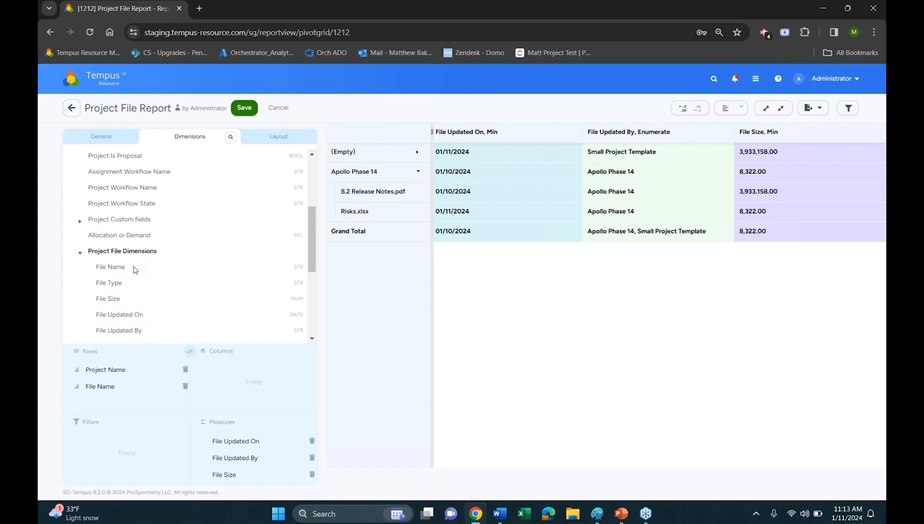
click(120, 252)
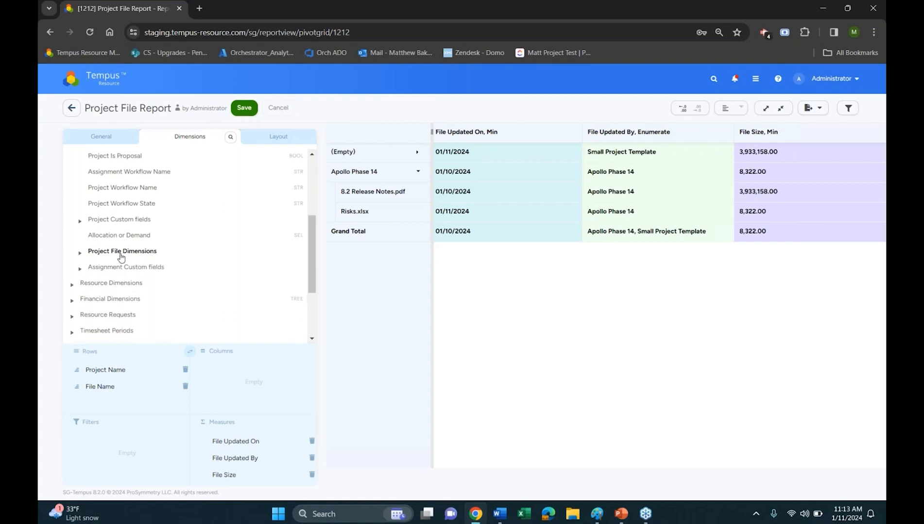
scroll(121, 255, up, 3)
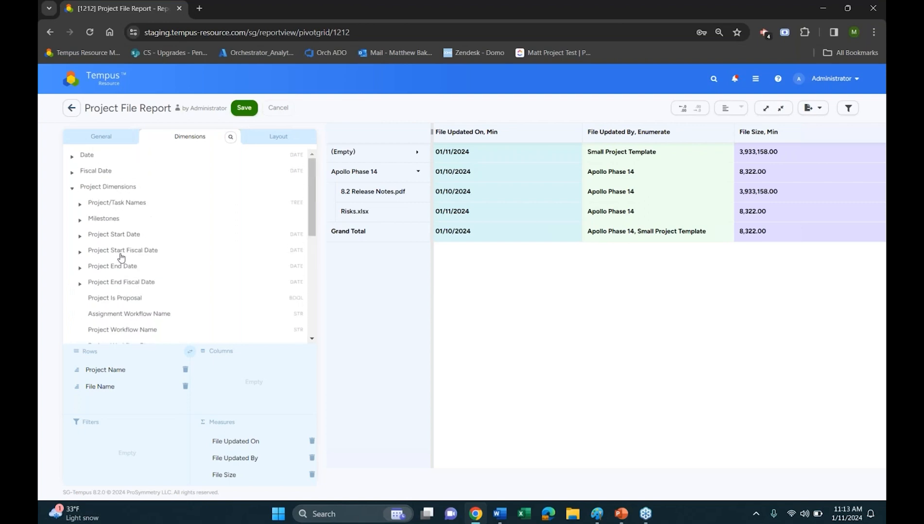
click(108, 287)
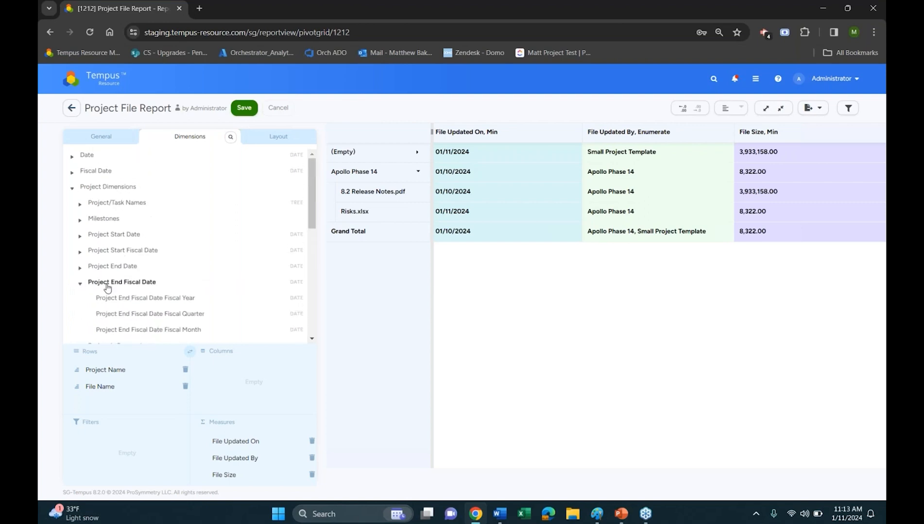
click(96, 192)
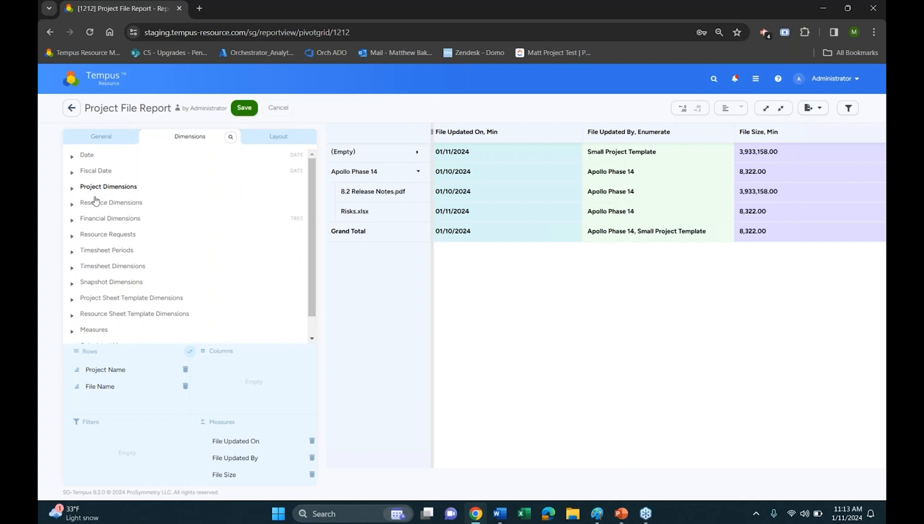
Examine the Resource File Dimensions within Resource Dimensions and save the Project File Report
click(97, 204)
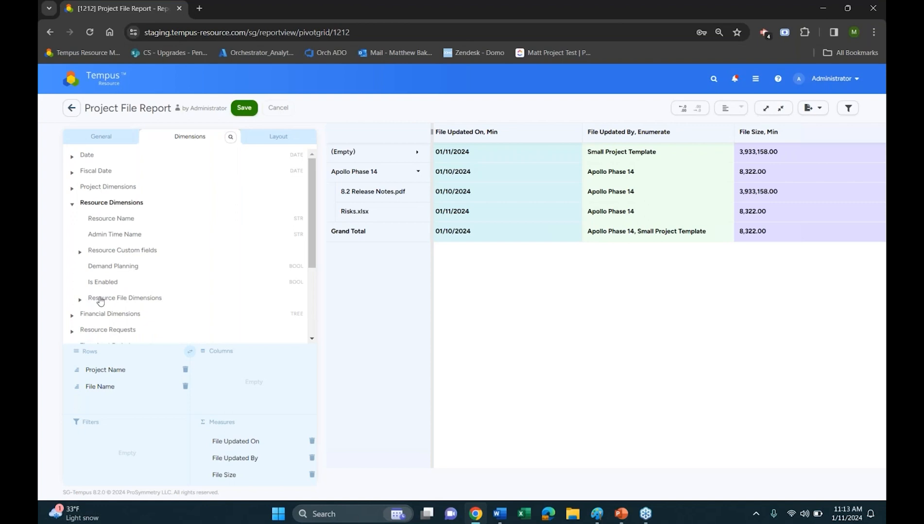
click(139, 299)
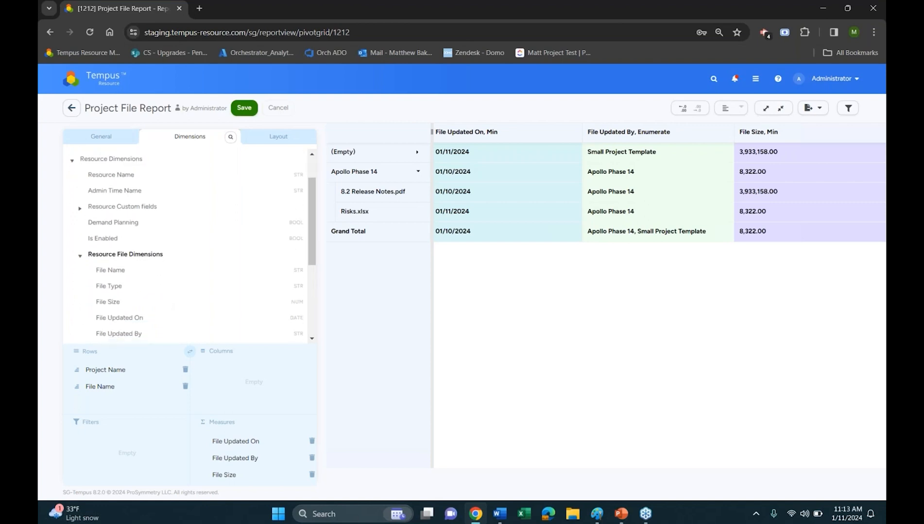
scroll(175, 271, up, 1)
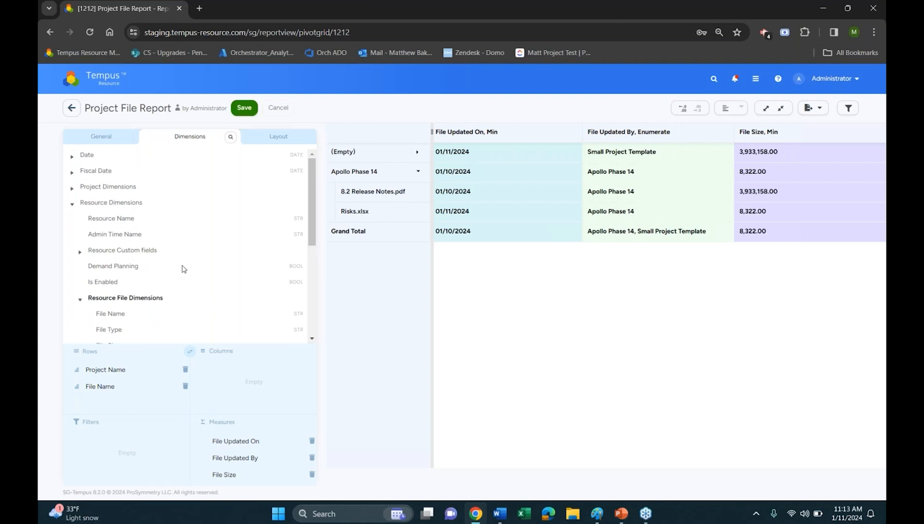
click(244, 108)
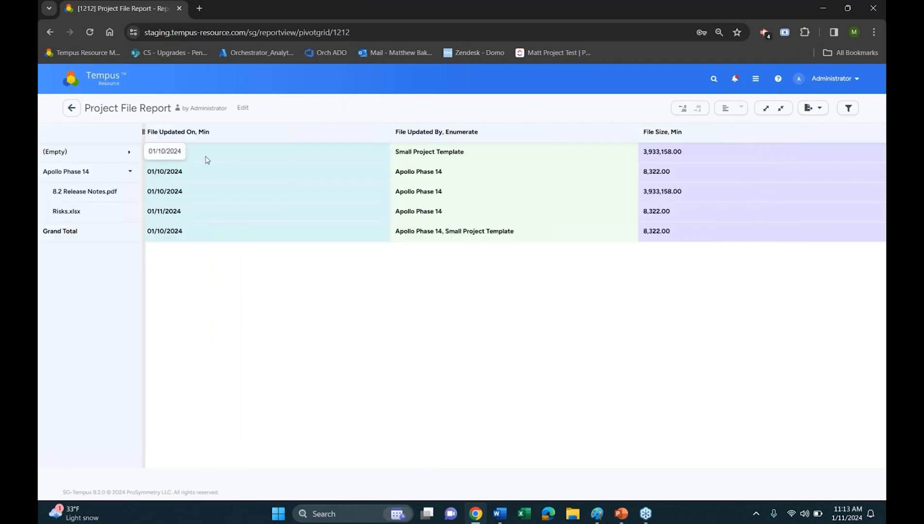
Go to Role Management in Admin Settings and examine the Access Documents permission for the project roles
click(95, 83)
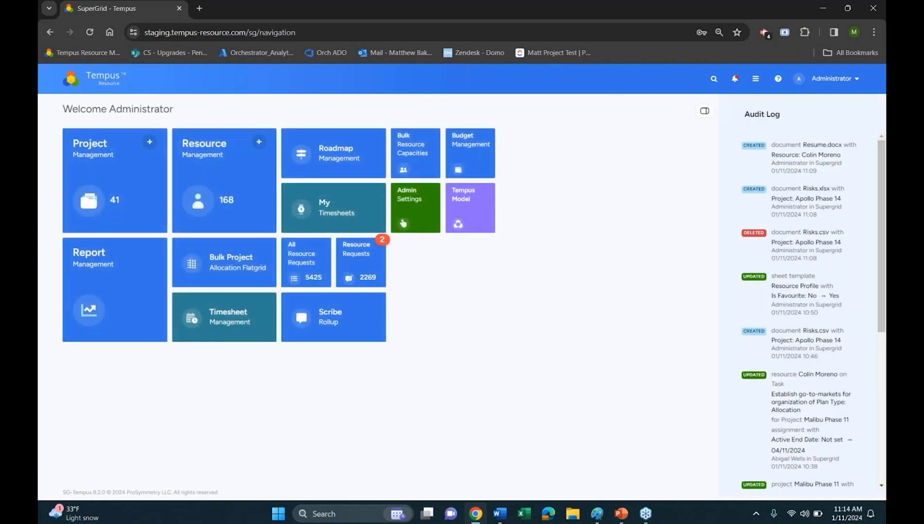
click(403, 222)
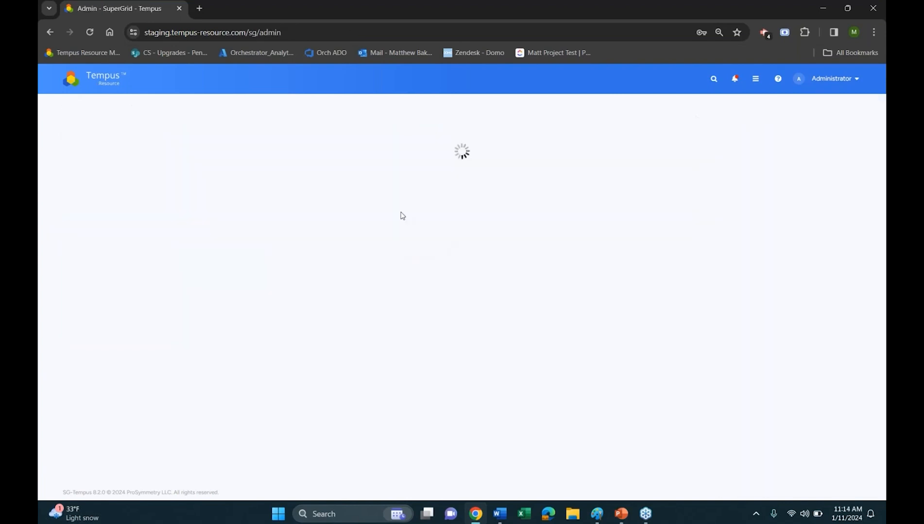
click(183, 192)
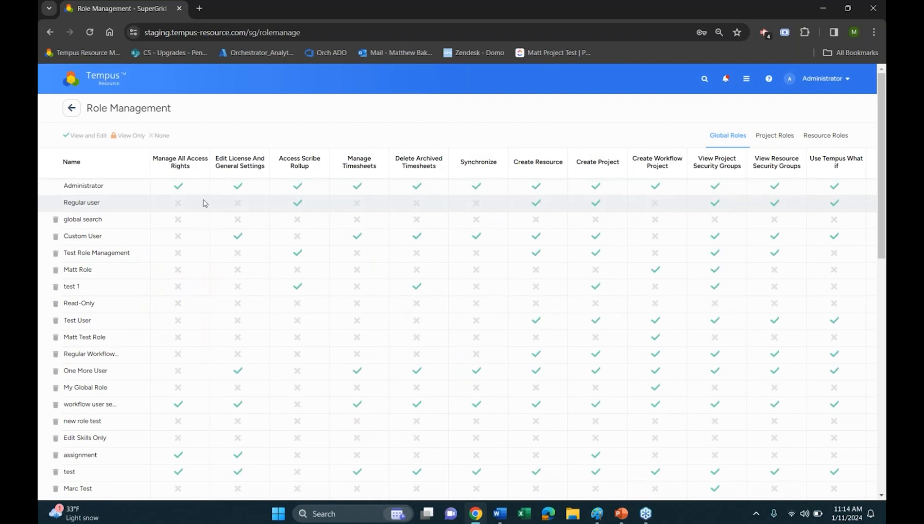
click(774, 136)
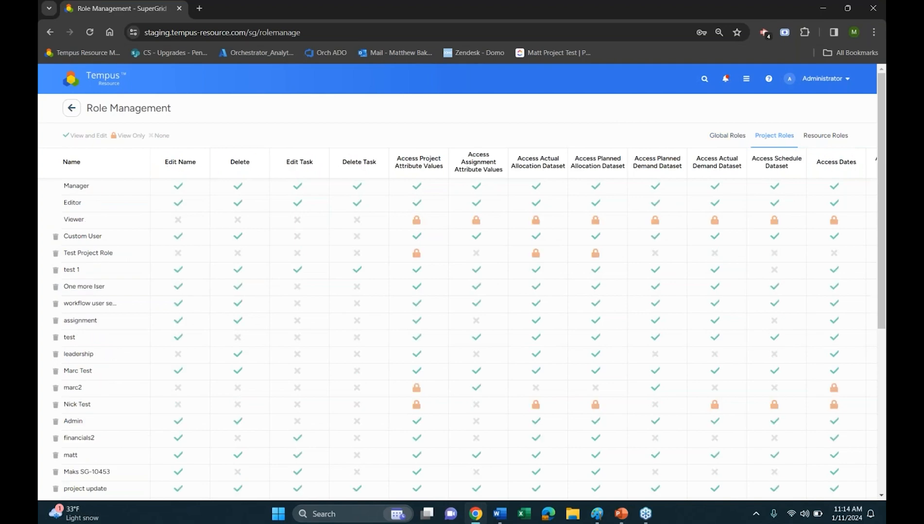
scroll(619, 394, down, 6)
drag(408, 477, 884, 480)
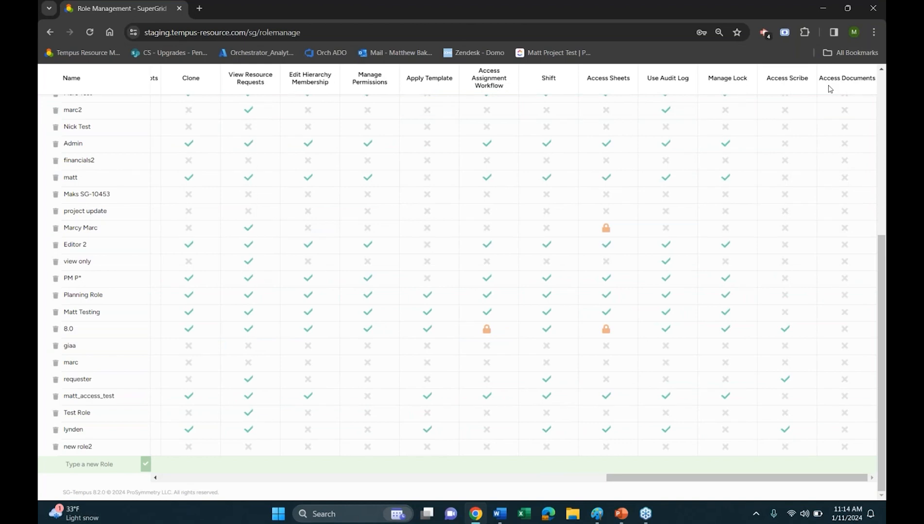
scroll(829, 89, up, 8)
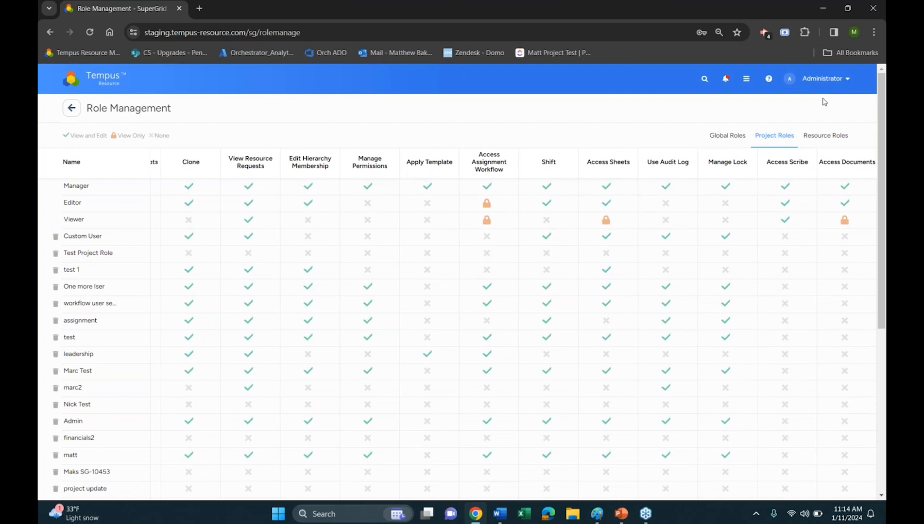
Review the Access Documents permission for the resource roles and return to the Admin page
click(825, 135)
scroll(745, 332, down, 1)
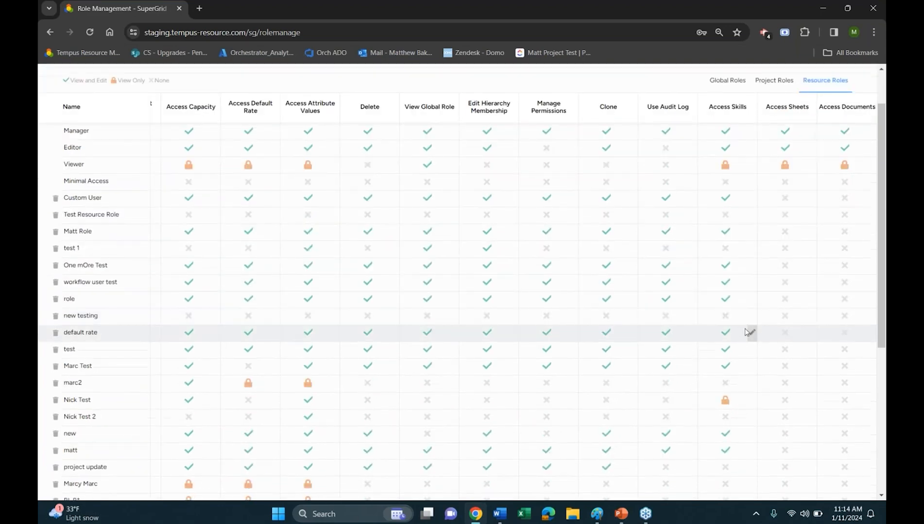
scroll(747, 333, up, 1)
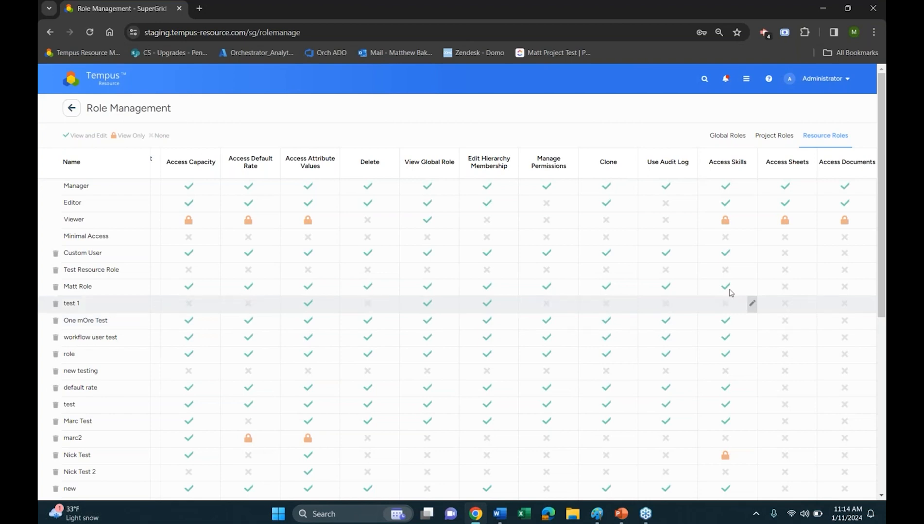
click(72, 108)
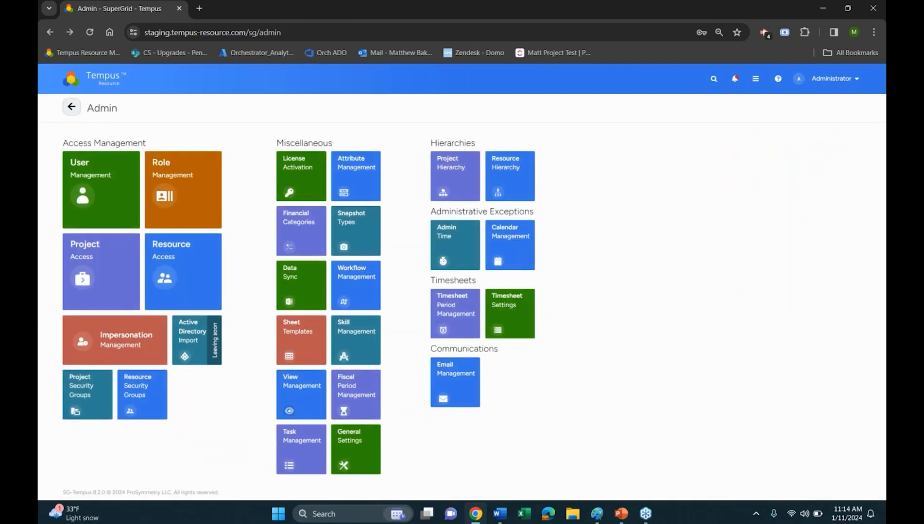
Return to the home page and open Sheet Templates from Admin Settings
click(101, 86)
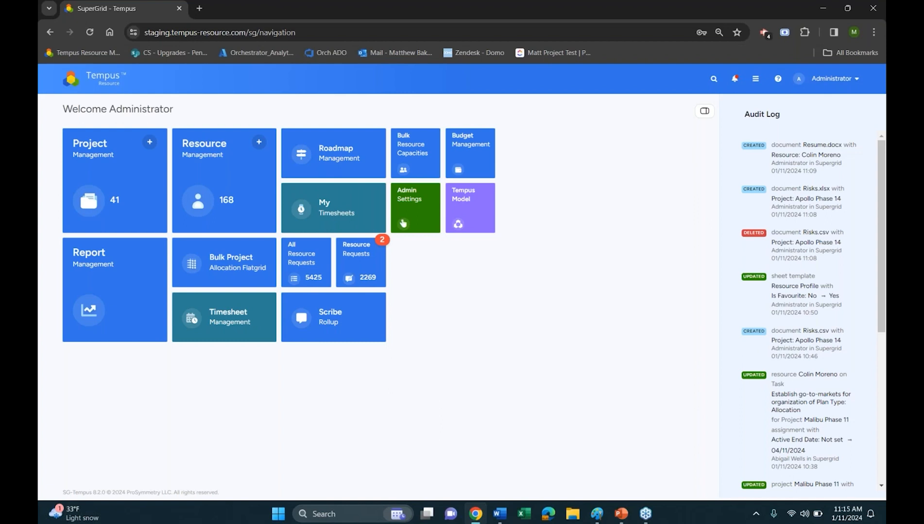
click(417, 224)
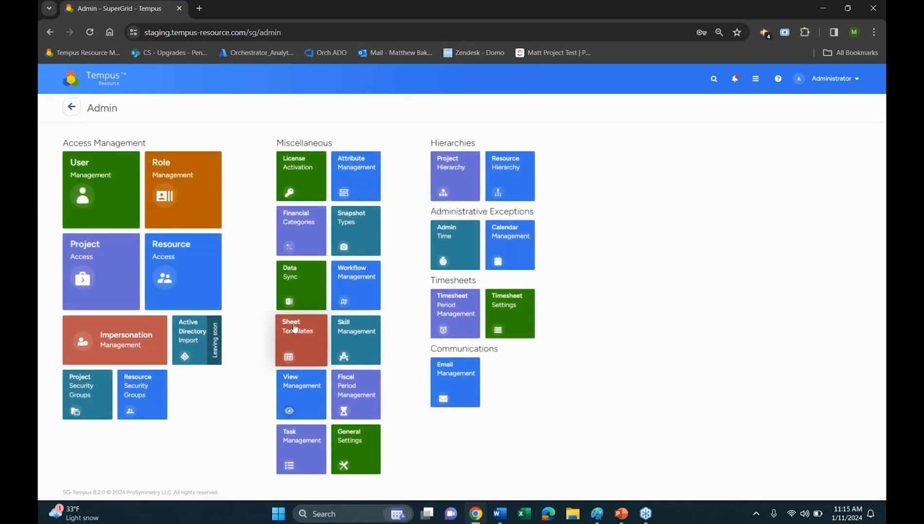
click(293, 340)
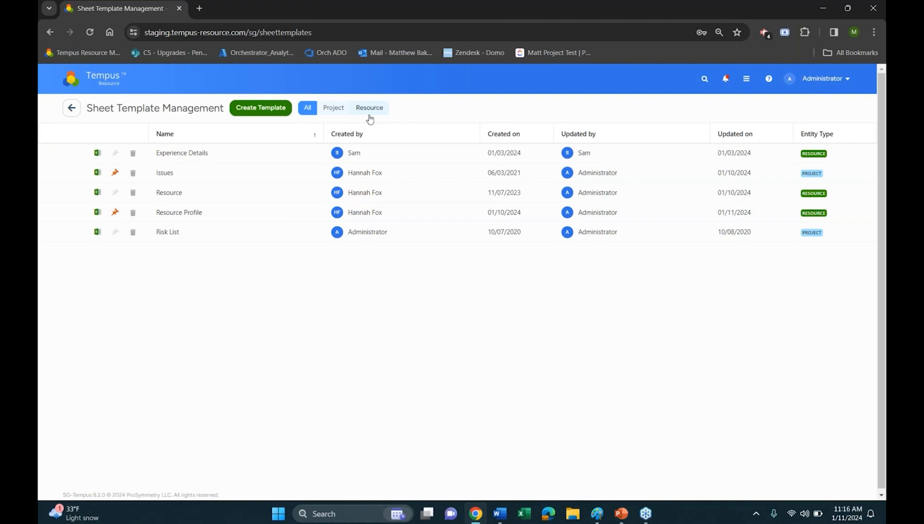
Filter the sheet template list to the project templates and to the resource templates
click(334, 118)
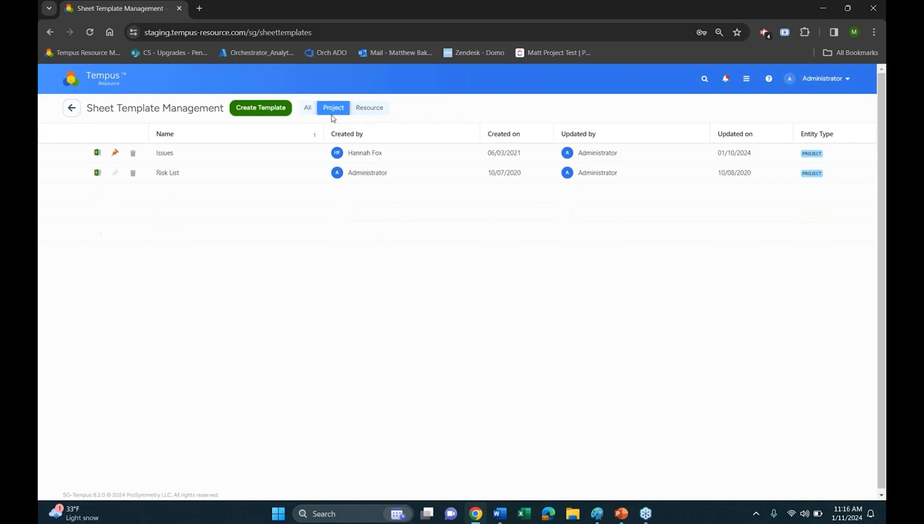
click(371, 109)
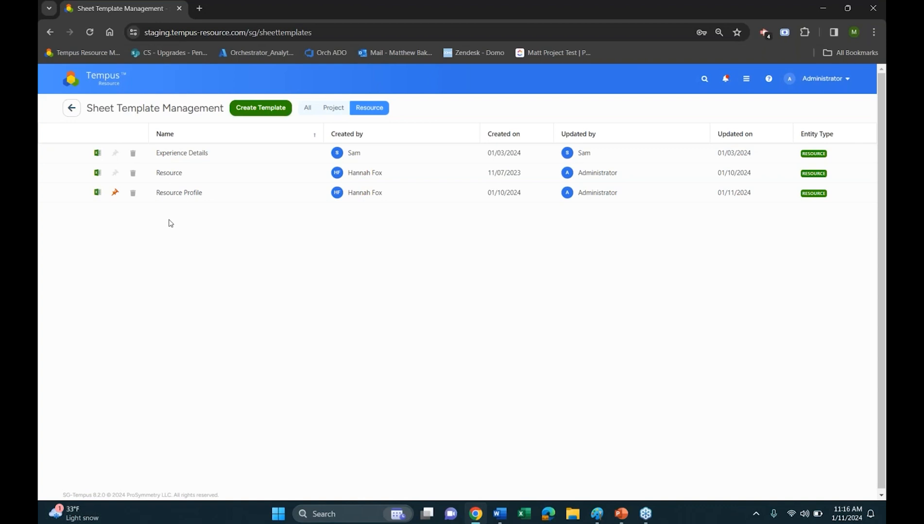
Open the resource listed under the Human Resource Management department in Resource Management and view its Resource Profile sheet
click(118, 90)
click(209, 190)
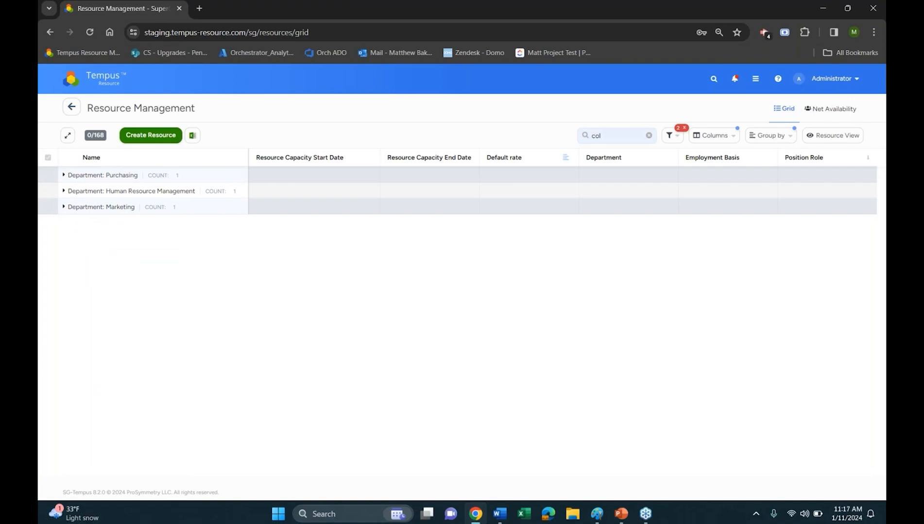
click(161, 192)
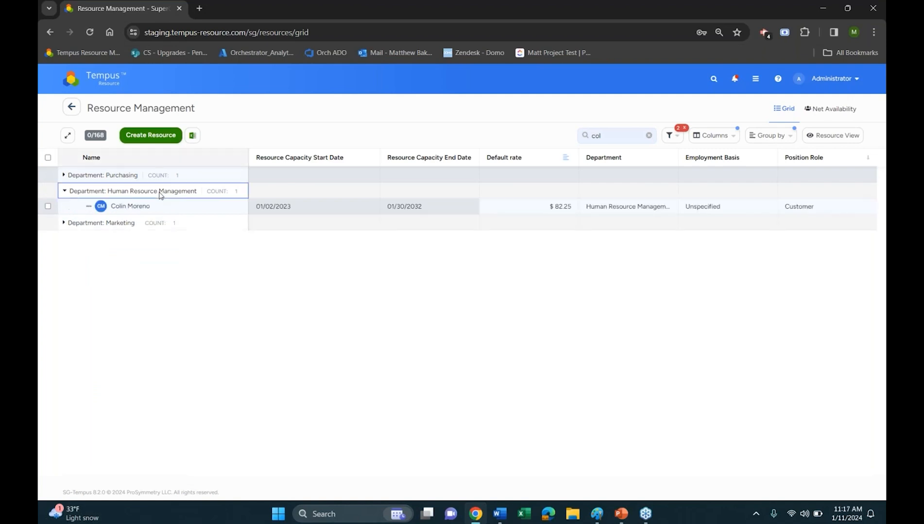
click(130, 206)
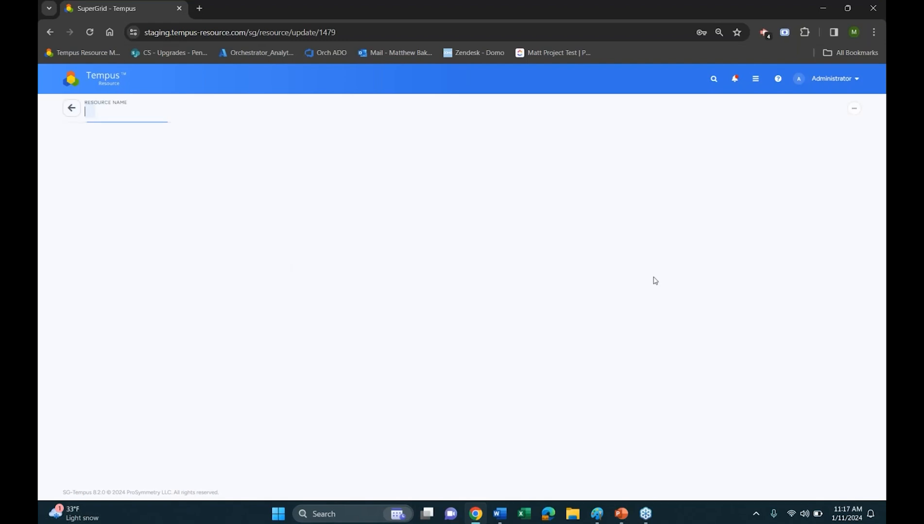
click(848, 108)
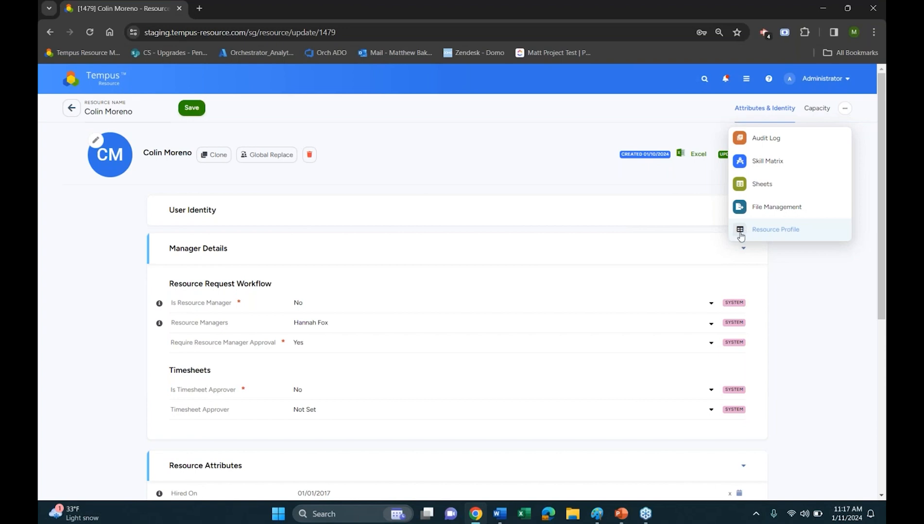
click(784, 234)
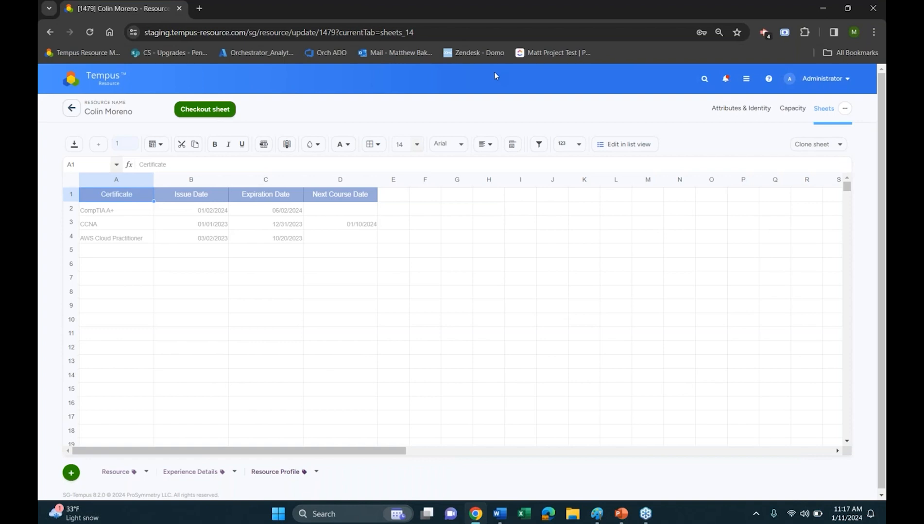
Return to Sheet Templates in Admin Settings and examine the blank new-template form with the Resource entity type
click(104, 86)
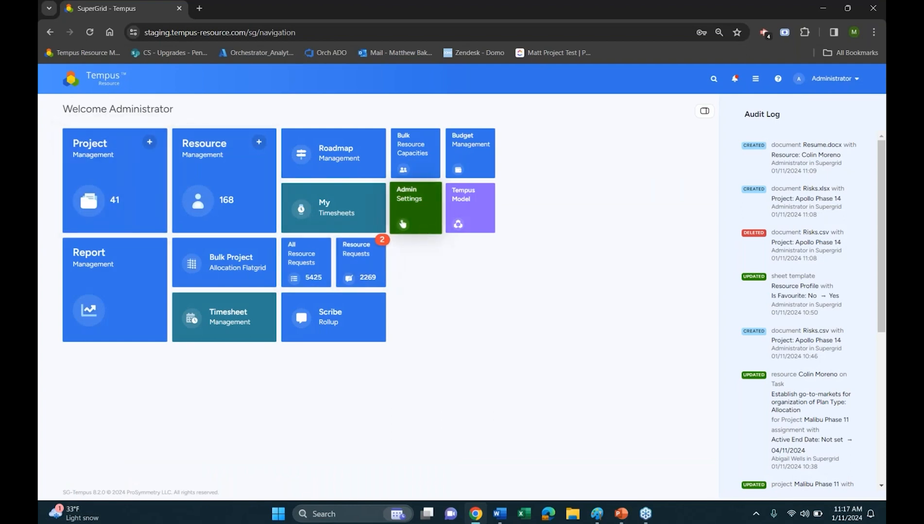
click(405, 216)
click(300, 337)
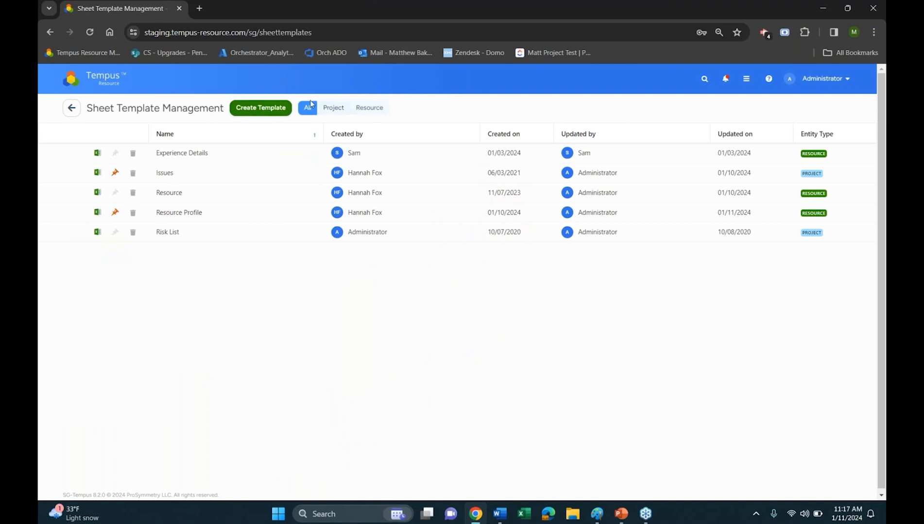
click(282, 113)
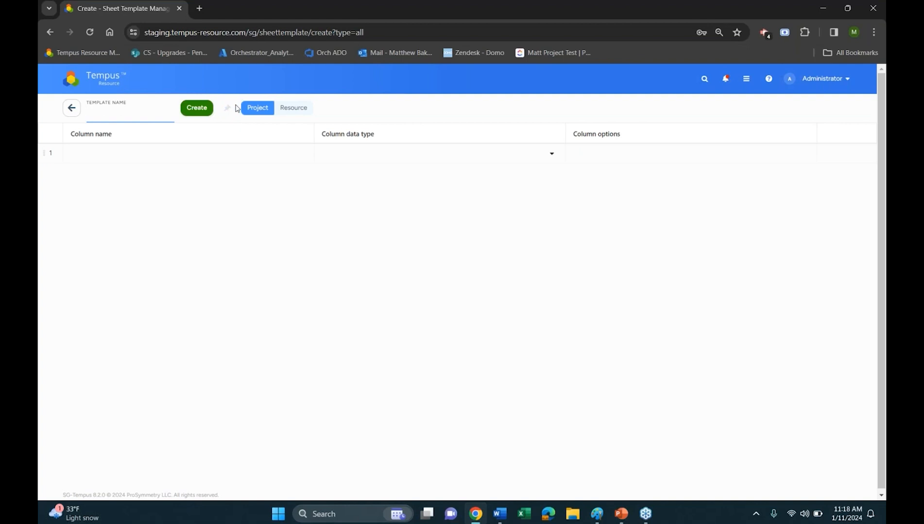
click(290, 112)
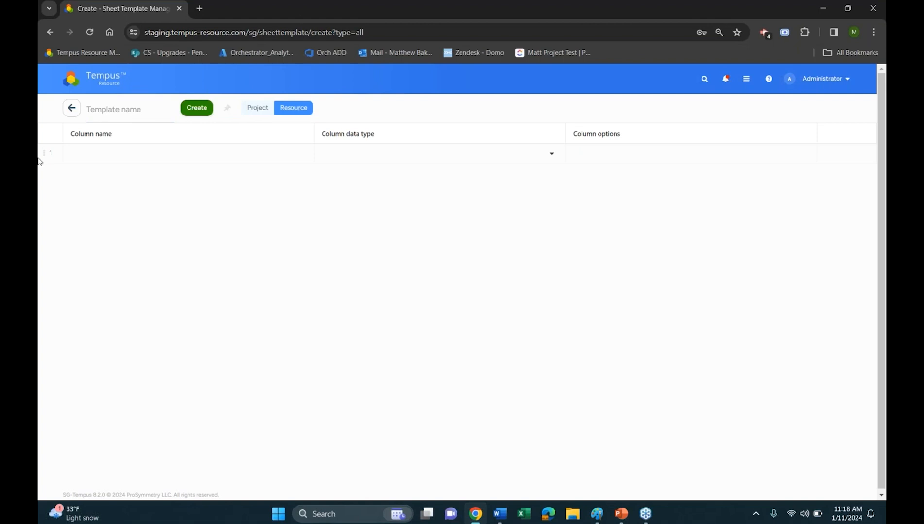
click(72, 110)
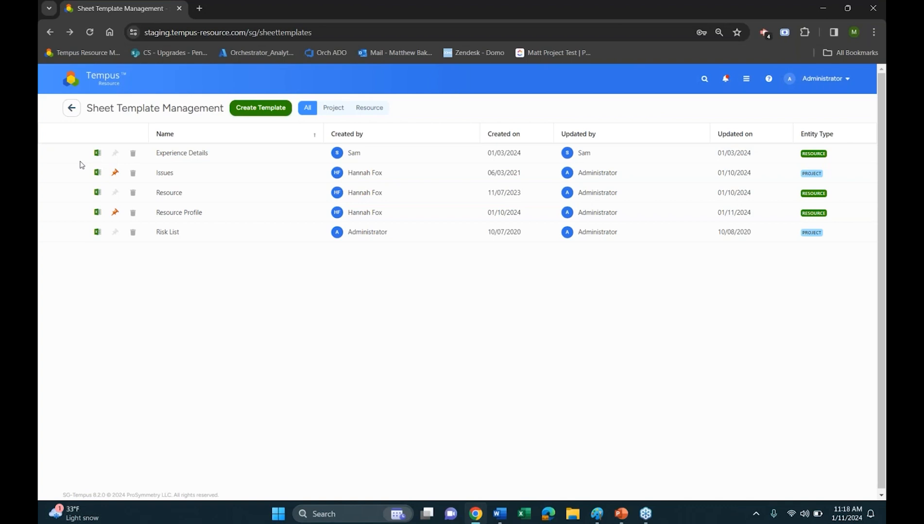
Go to the Excel source in Data Sync and examine the Import Sheet page
click(72, 108)
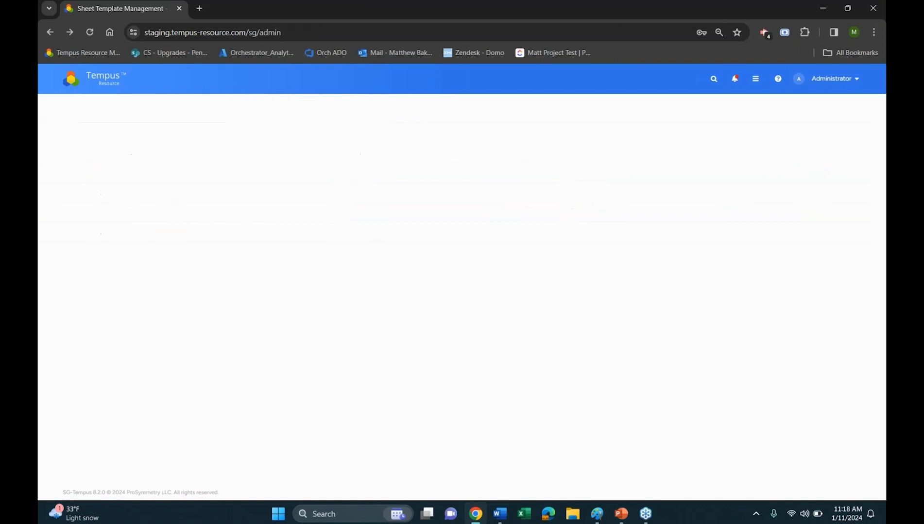
click(288, 300)
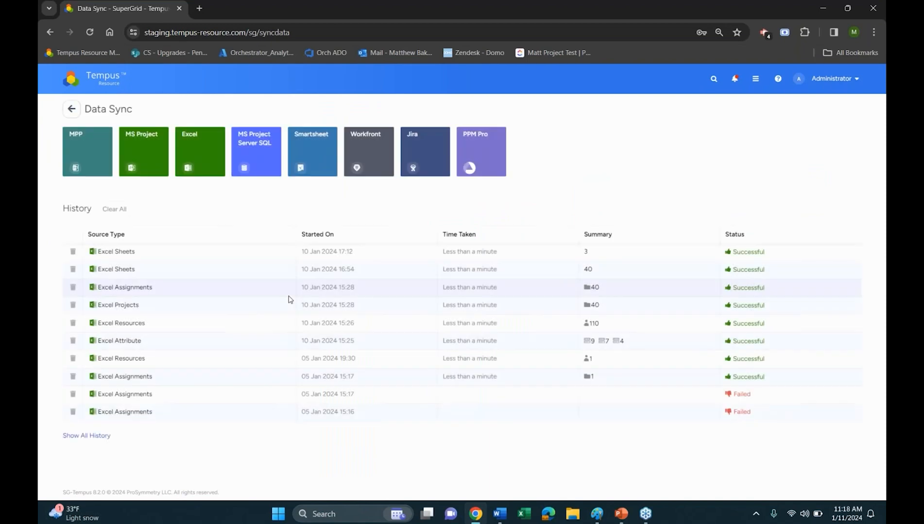
click(199, 150)
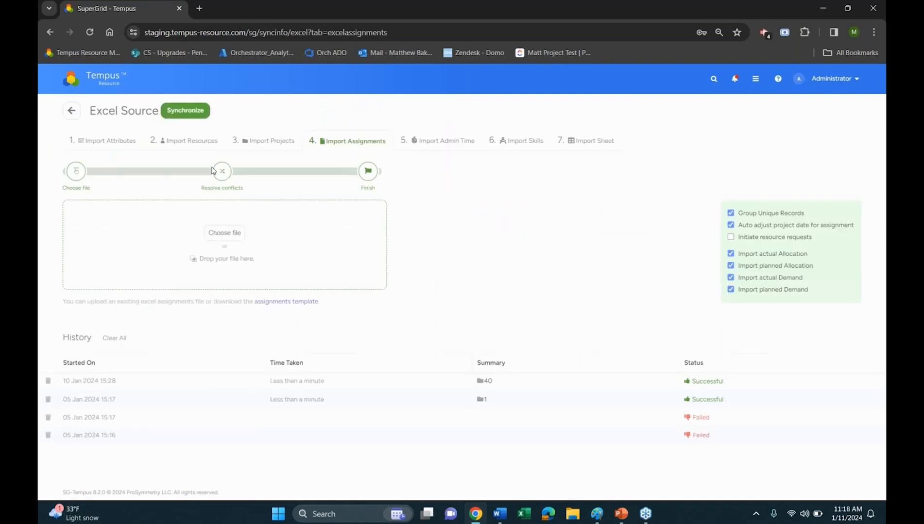
click(594, 146)
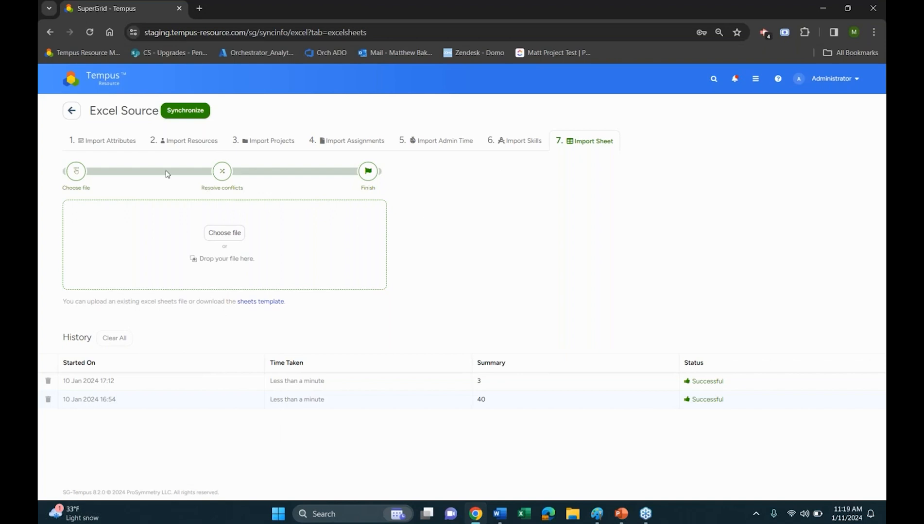
Return to Sheet Templates and download the Excel import file for the Issues template
click(72, 110)
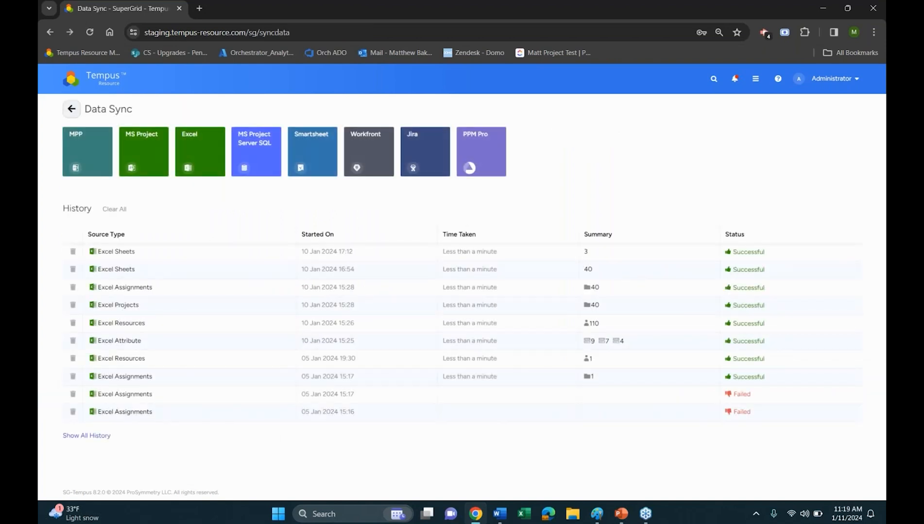
click(72, 109)
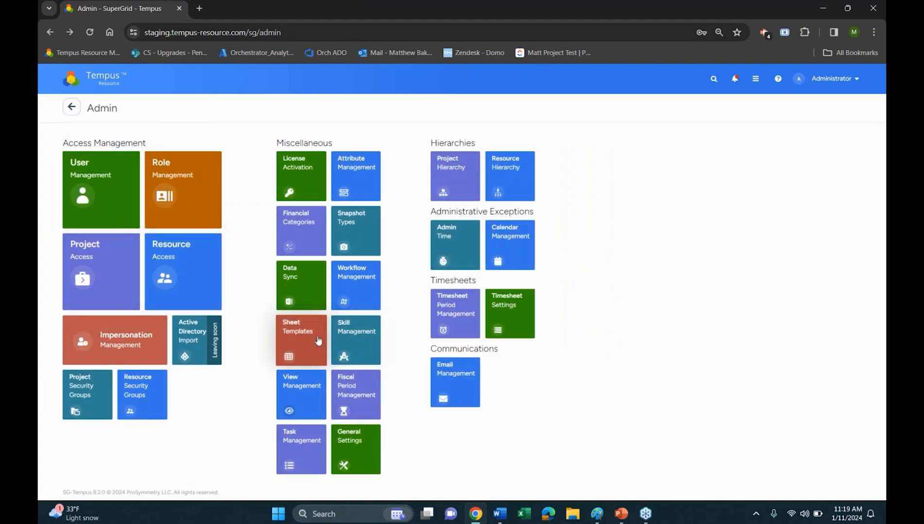
click(318, 341)
click(98, 213)
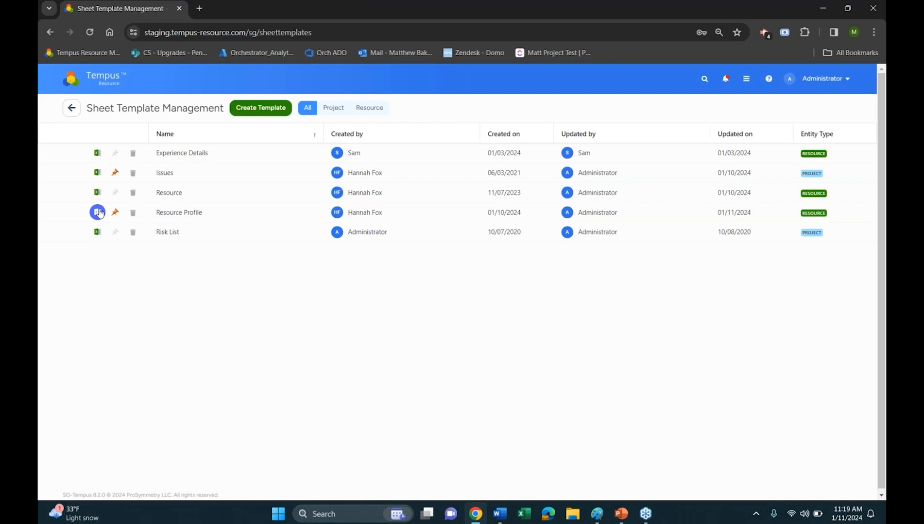
click(101, 176)
click(96, 176)
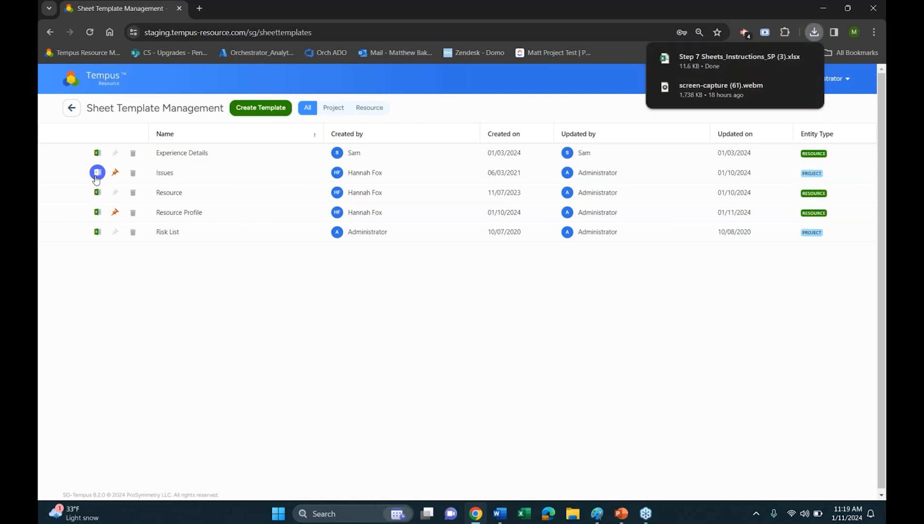
Open the downloaded Step 7 Sheets_Instructions_SP (3).xlsx in Excel and examine its instructions and the Sheet Data columns
click(724, 59)
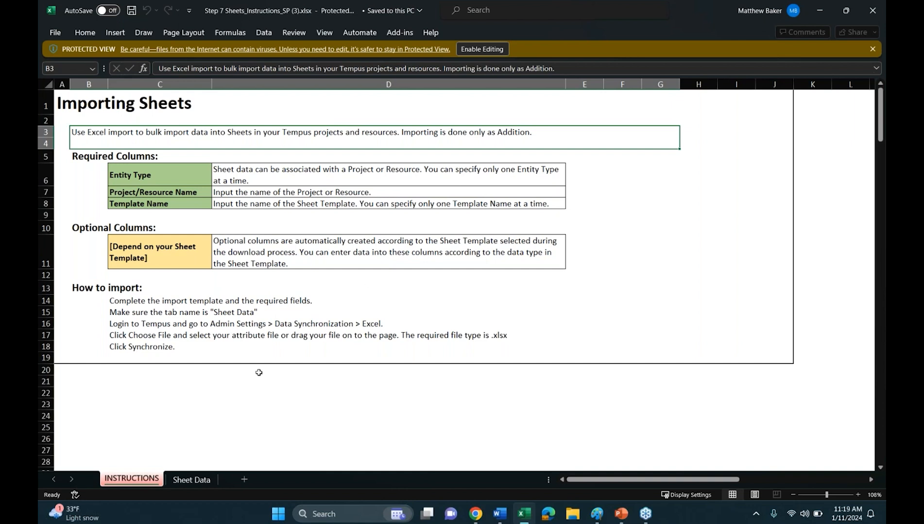
click(214, 480)
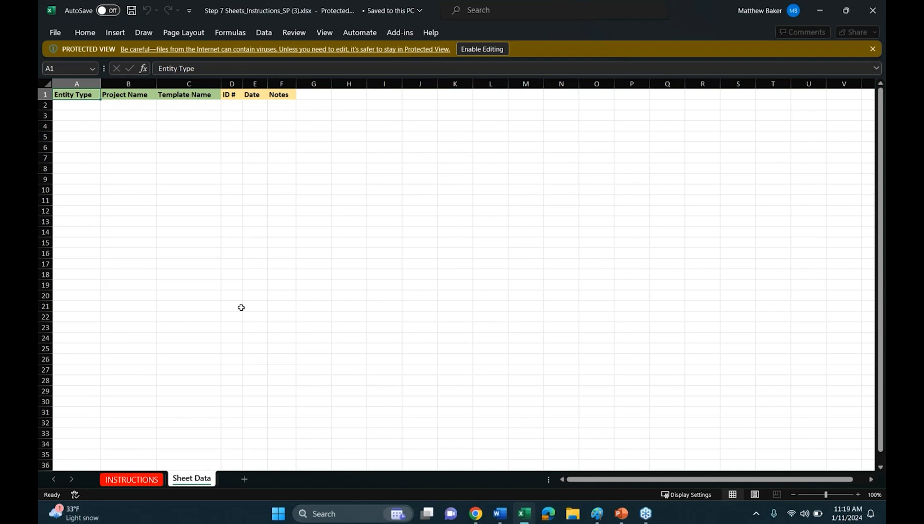
click(110, 103)
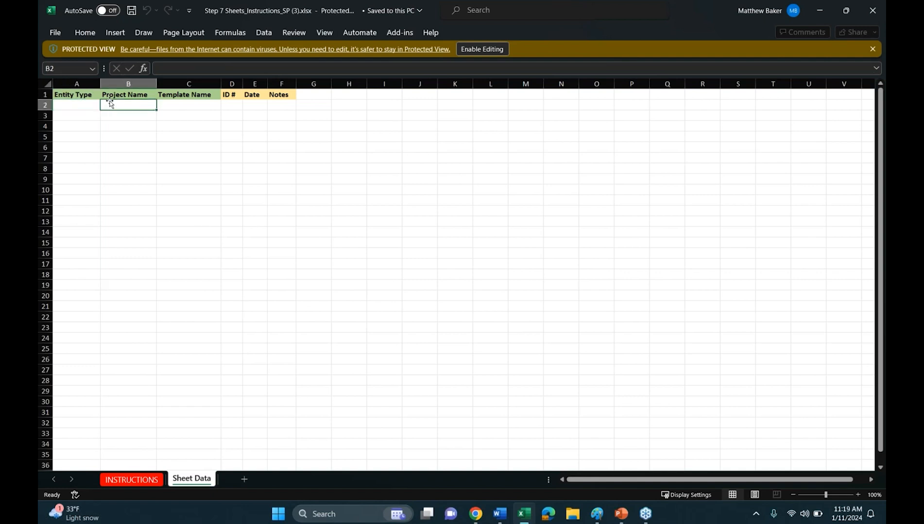
click(172, 97)
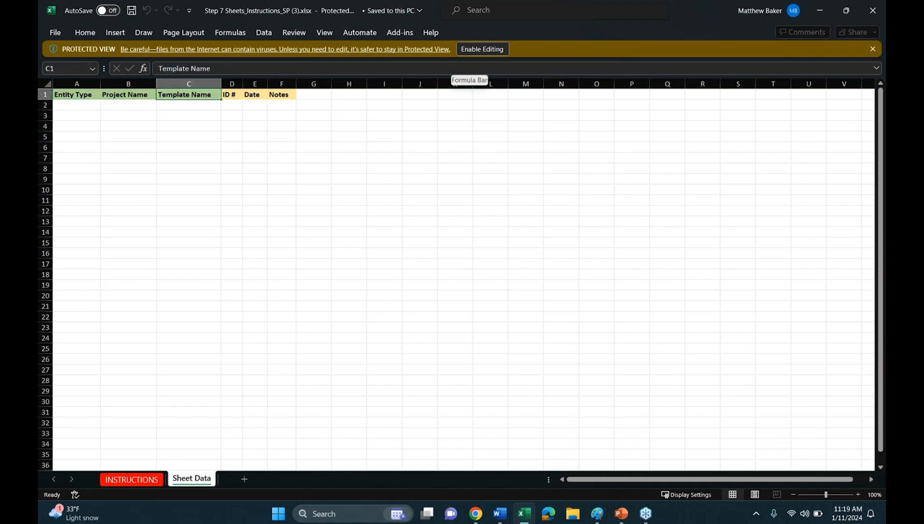
key(Left)
key(Left)
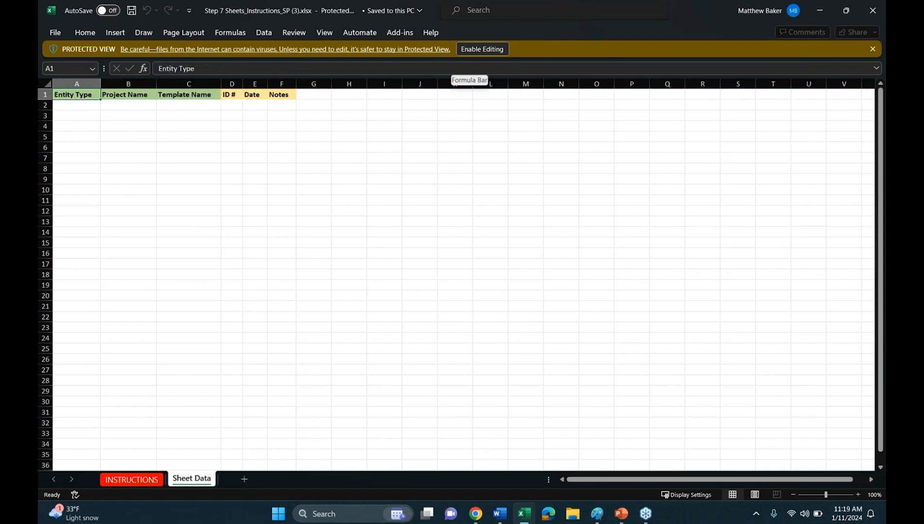
key(Down)
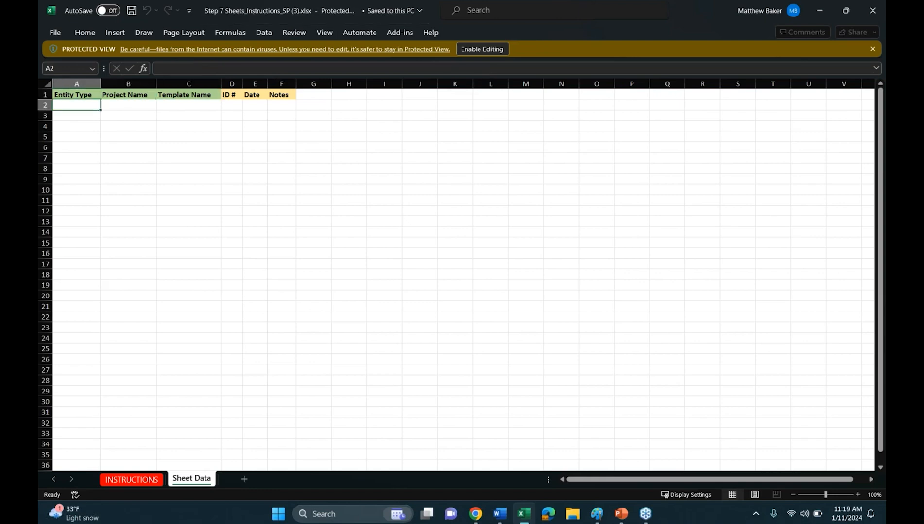
Enable editing of the workbook and enter Project as the Entity Type in row 2 of Sheet Data
click(472, 49)
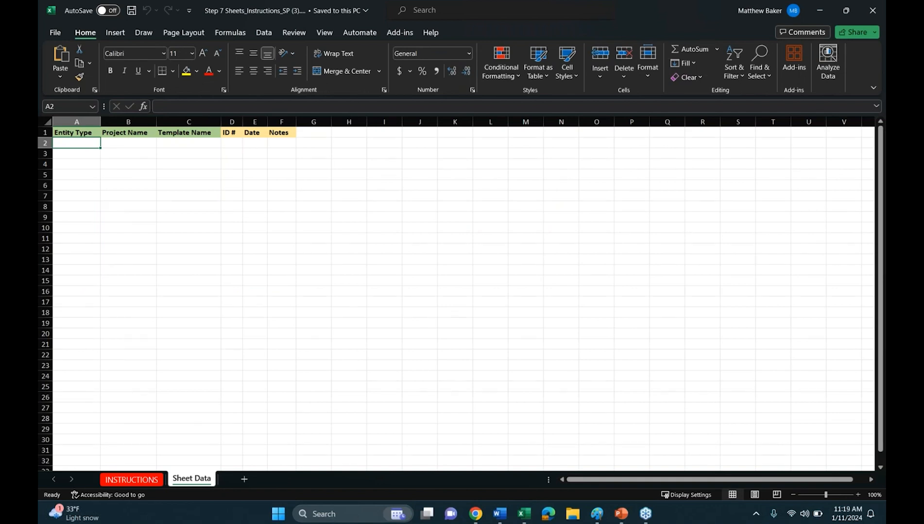
text(Project)
key(Tab)
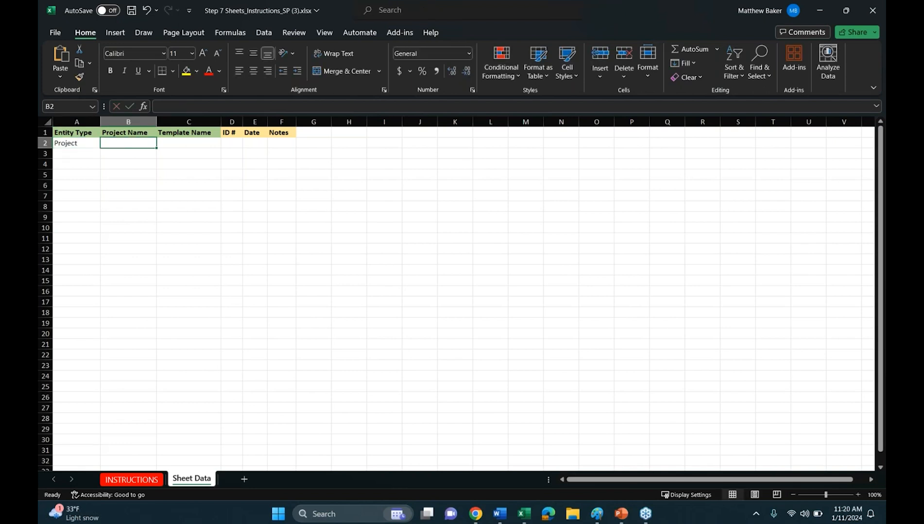
Fill row 2 with Apollo Phase 14 as the Project Name and Issues as the Template Name
text(Ap)
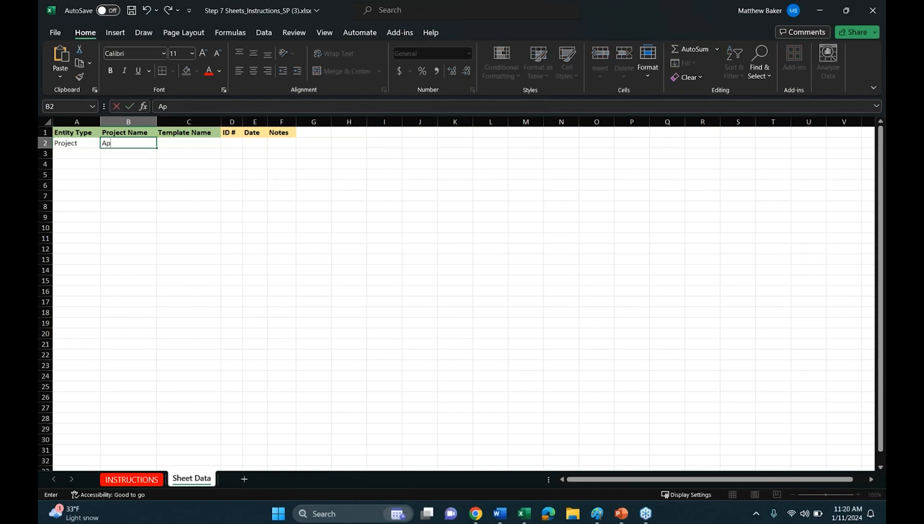
text(ollo Phase 14)
key(Tab)
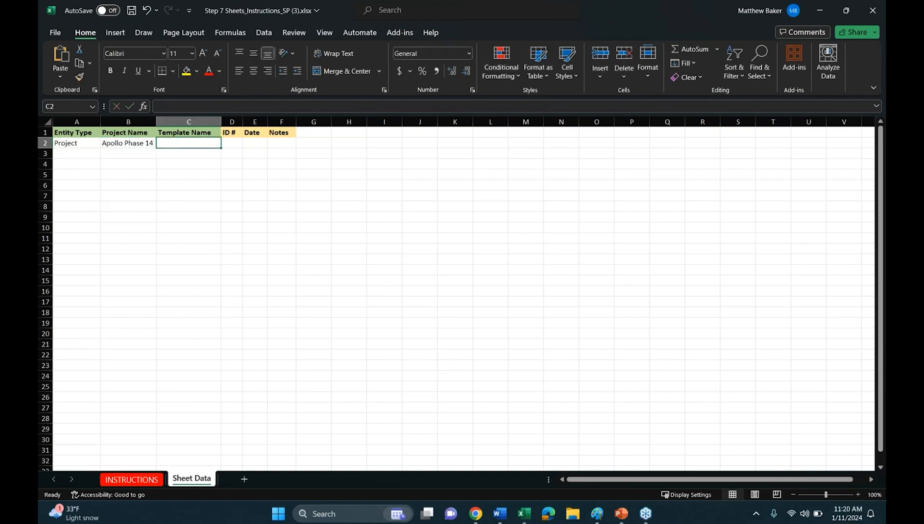
text(Issues)
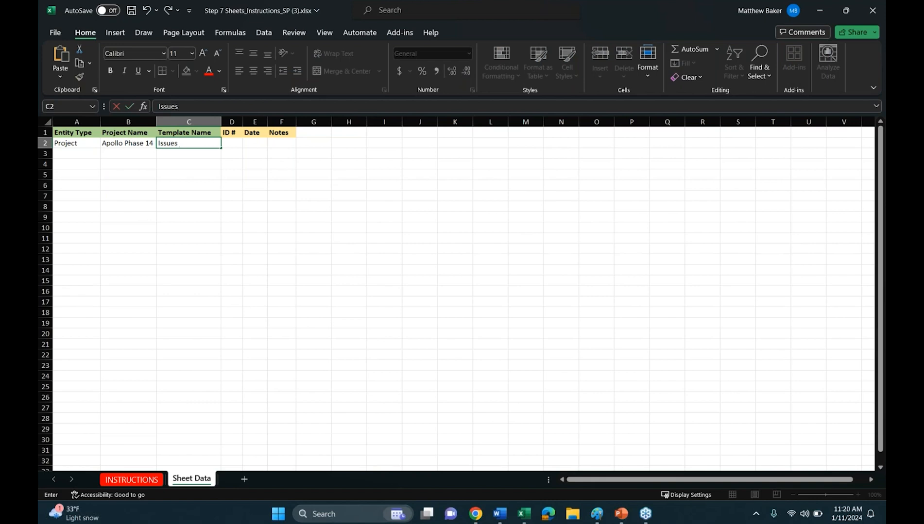
key(Tab)
Enter 1000 as the ID # in row 2 of Sheet Data
key(Page_Down)
scroll(335, 221, up, 9)
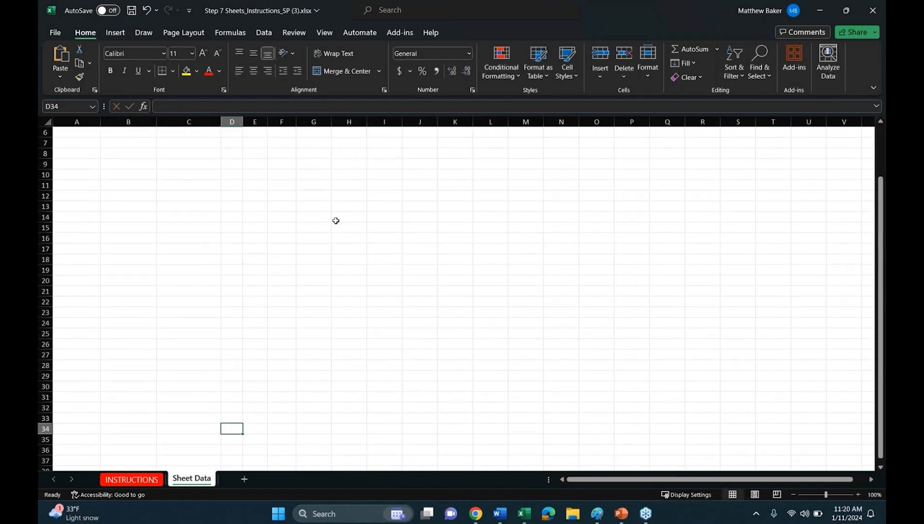
scroll(335, 221, up, 2)
click(229, 142)
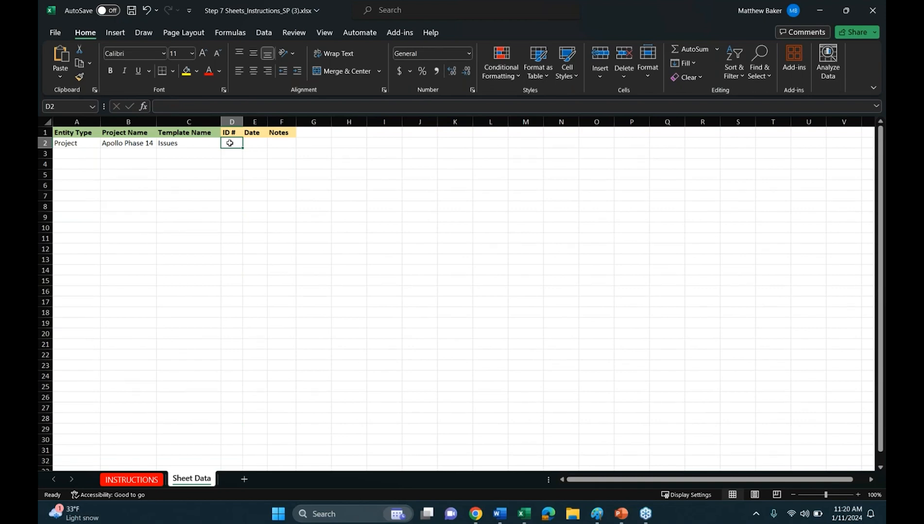
text(1000)
key(Tab)
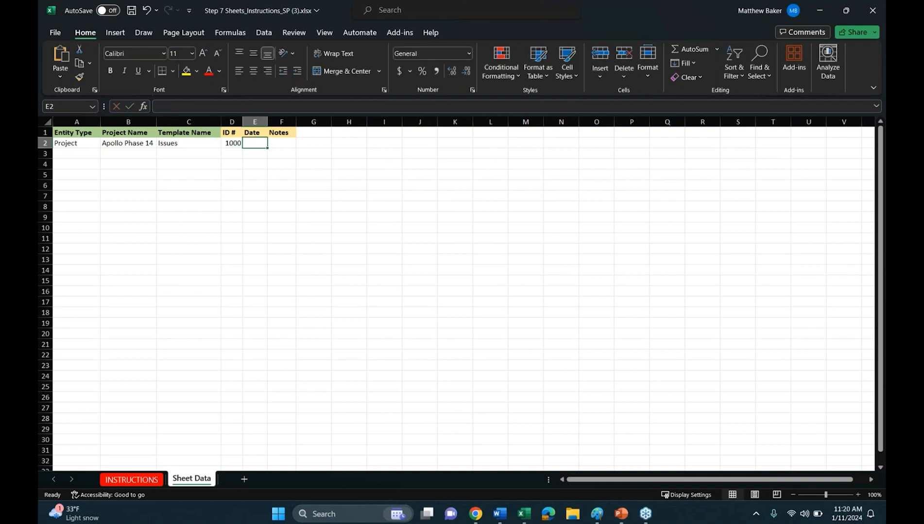
Enter 01/12/2024 as the Date in row 2
text(11/12/2024)
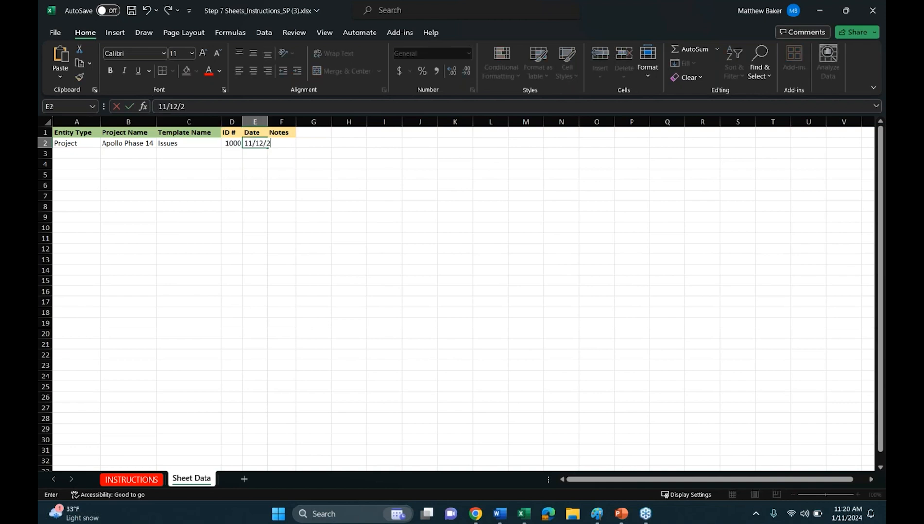
key(BackSpace)
key(BackSpace)
key(BackSpace)
key(BackSpace)
key(BackSpace)
key(BackSpace)
key(BackSpace)
key(BackSpace)
key(BackSpace)
key(BackSpace)
text(01/12/2024)
key(Tab)
Fill the Notes cell of row 2 with "MY Screen is not loade"
text(MY Scr)
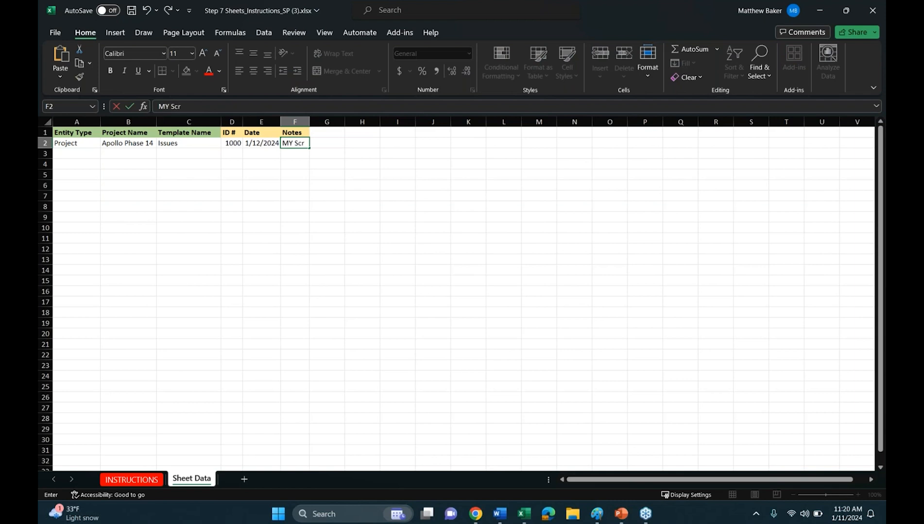
text(een is)
key(BackSpace)
key(BackSpace)
text(s is not loade)
key(Return)
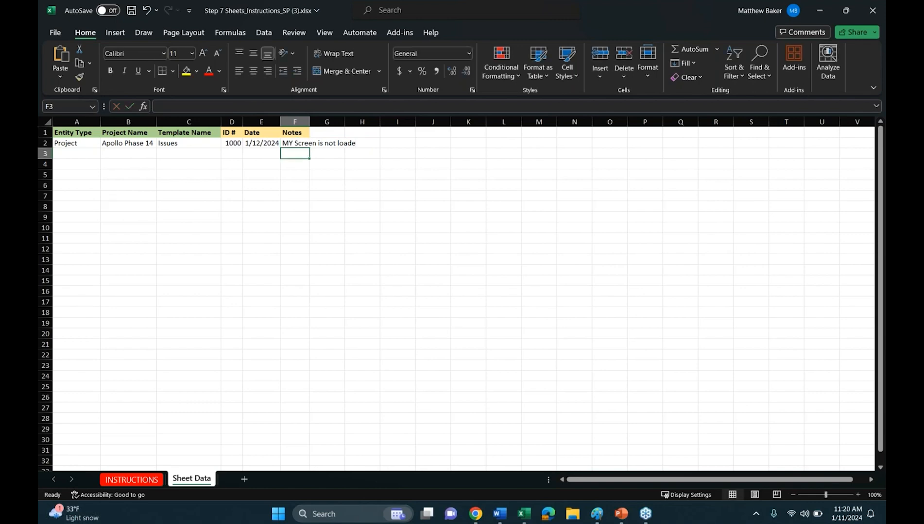
Copy the row 2 entry from Entity Type through Notes into rows 3 to 5
click(108, 155)
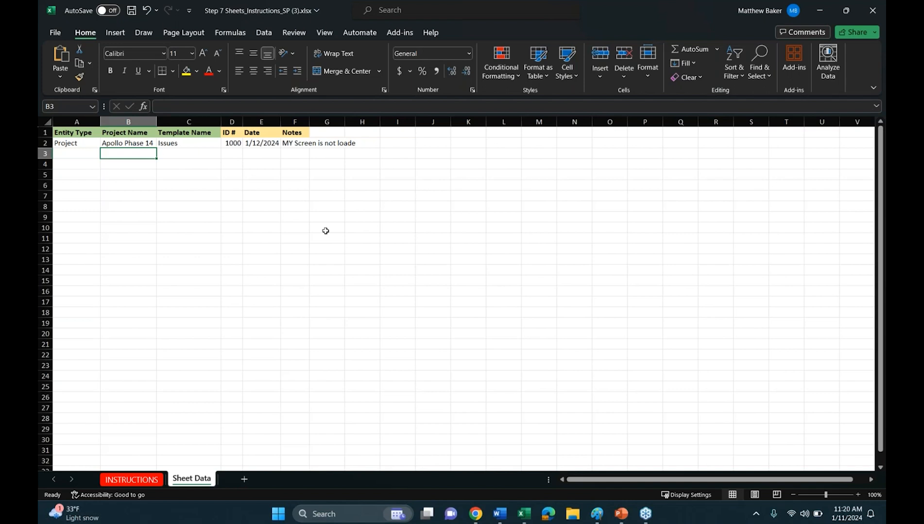
drag(71, 145, 303, 145)
key(ctrl+c)
drag(94, 154, 90, 177)
key(ctrl+v)
click(148, 194)
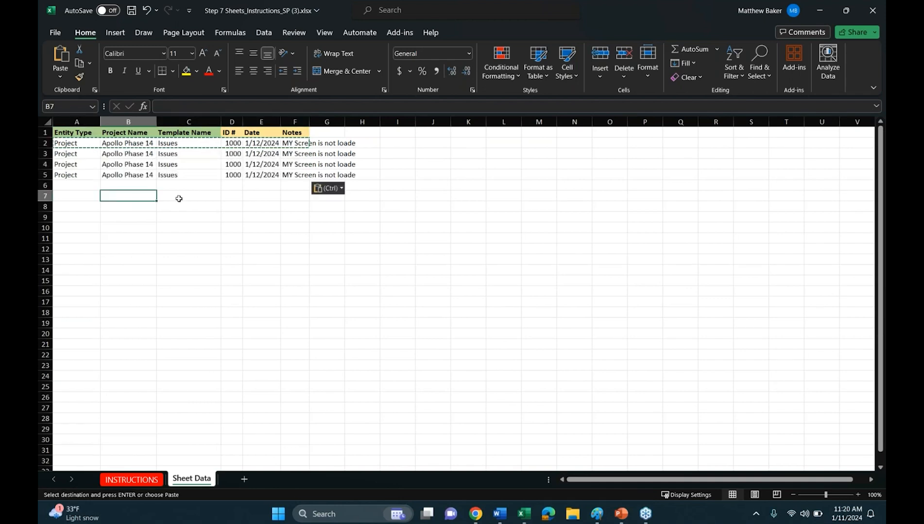
key(Escape)
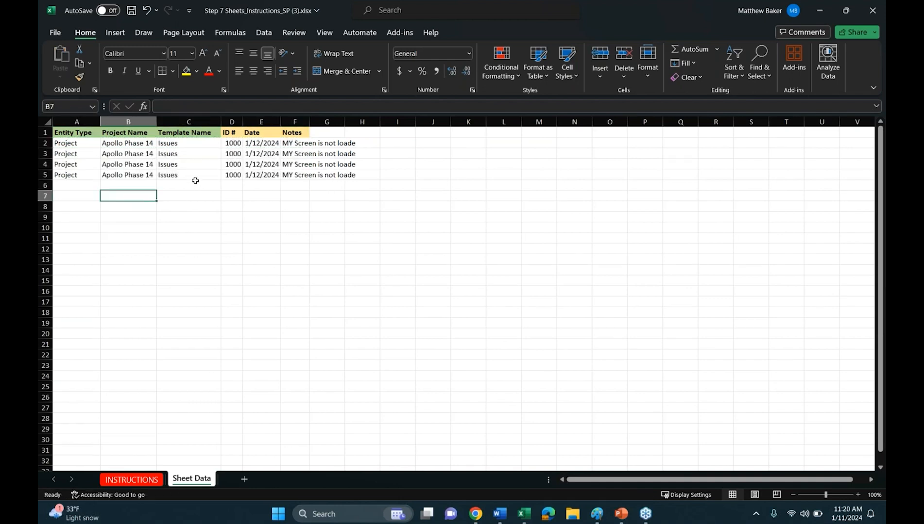
Copy the row 5 entry into row 6 and change its Project Name to Apollo Phase 15
drag(80, 175, 340, 180)
key(ctrl+c)
click(81, 188)
key(ctrl+v)
click(128, 185)
click(218, 106)
key(BackSpace)
text(5)
key(Return)
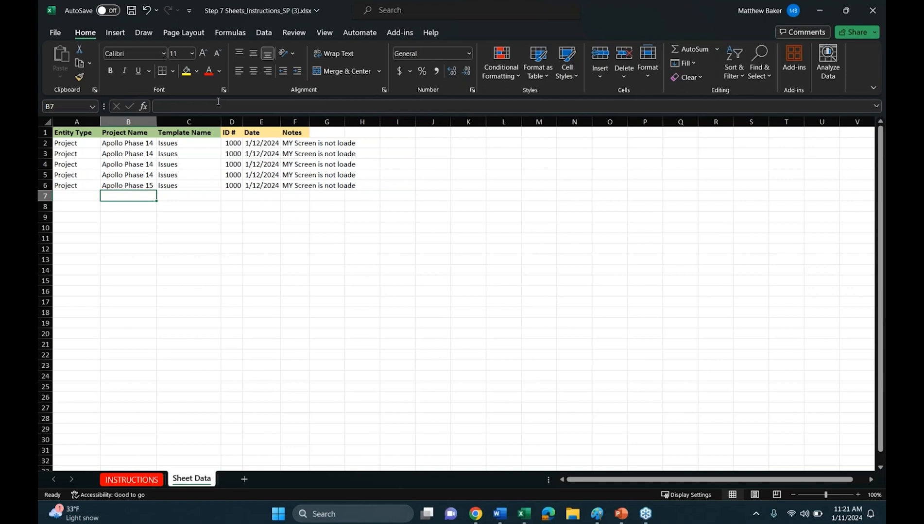
Highlight the Template Name entries in rows 2 to 6 and close the workbook
drag(185, 143, 187, 186)
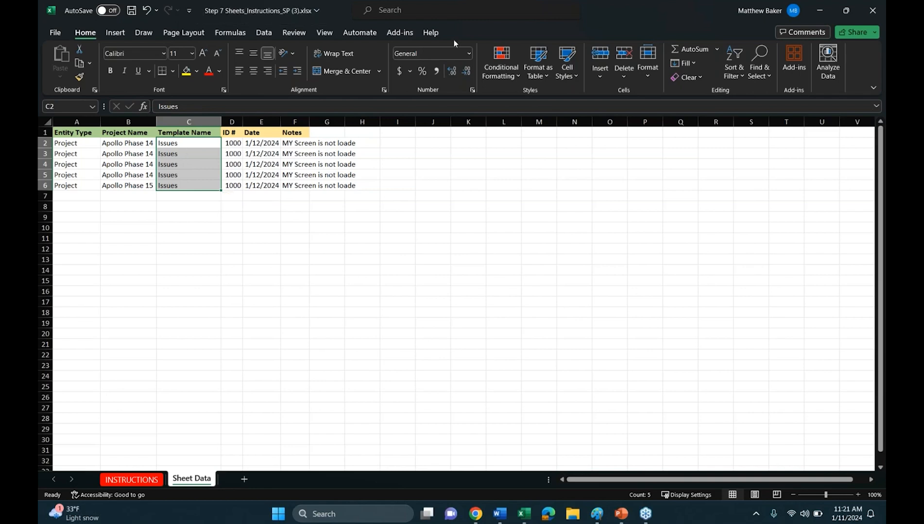
click(872, 10)
click(510, 334)
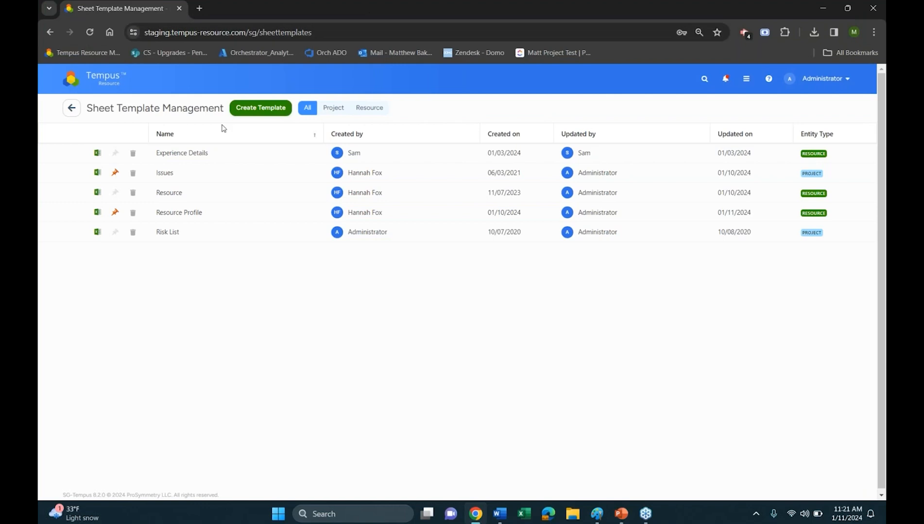
Open the Import Sheet step of the Excel source in the admin Data Sync area
click(71, 109)
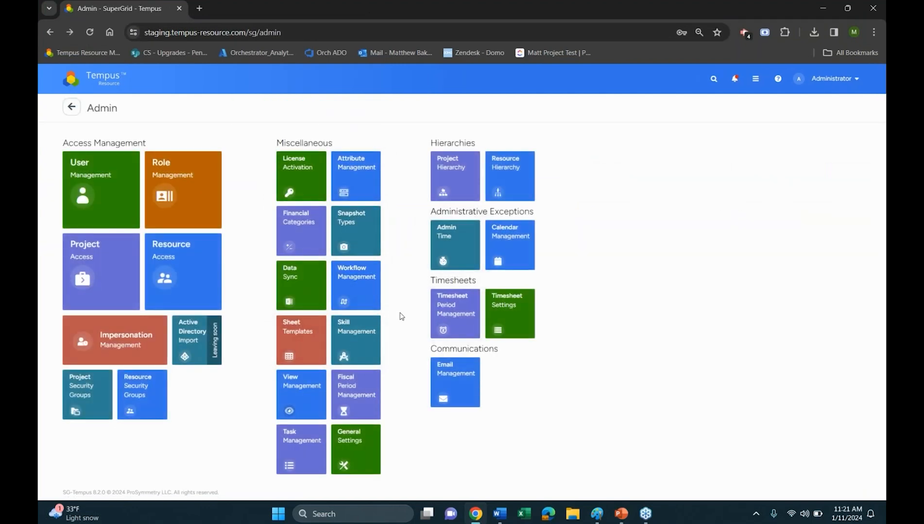
click(302, 290)
click(212, 155)
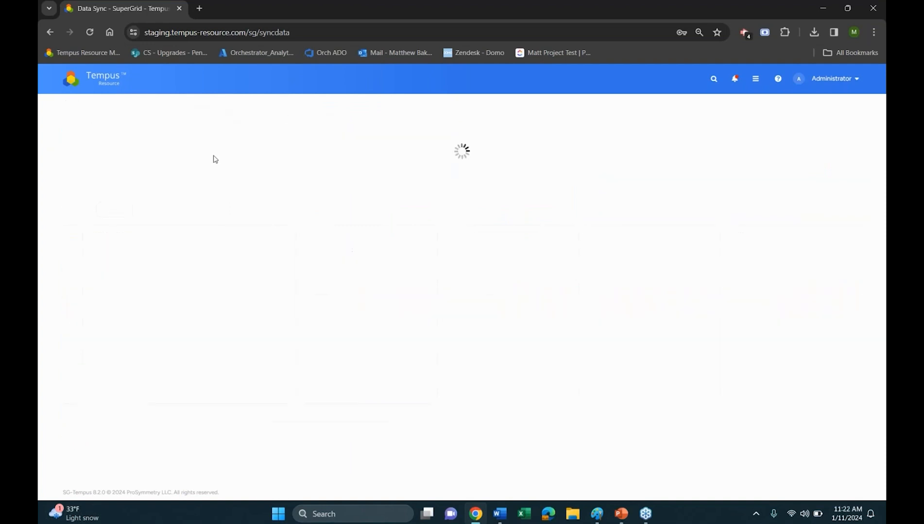
click(589, 142)
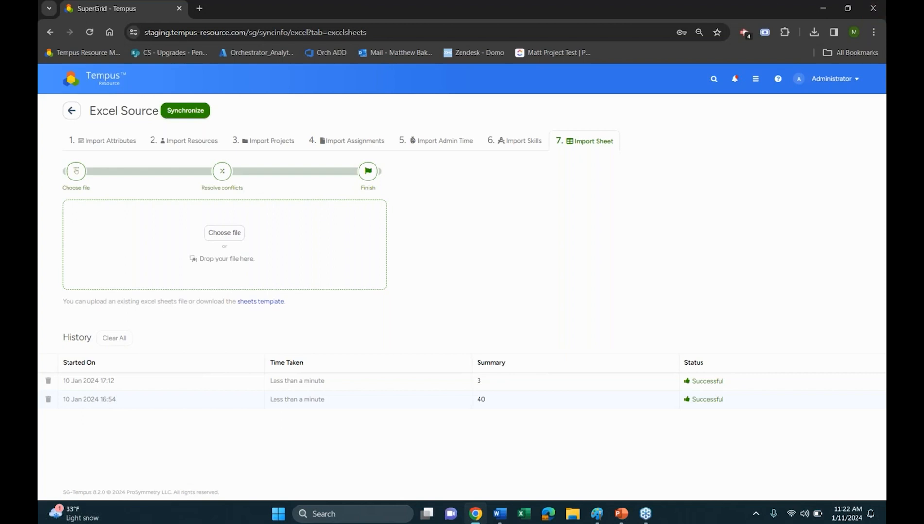
Open the Resource SKills report from Report Management and widen its row header column
click(97, 86)
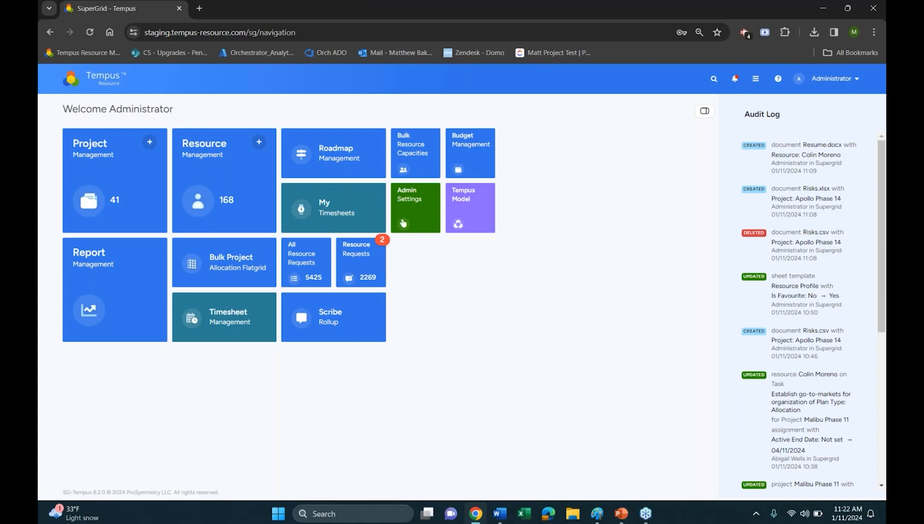
click(78, 296)
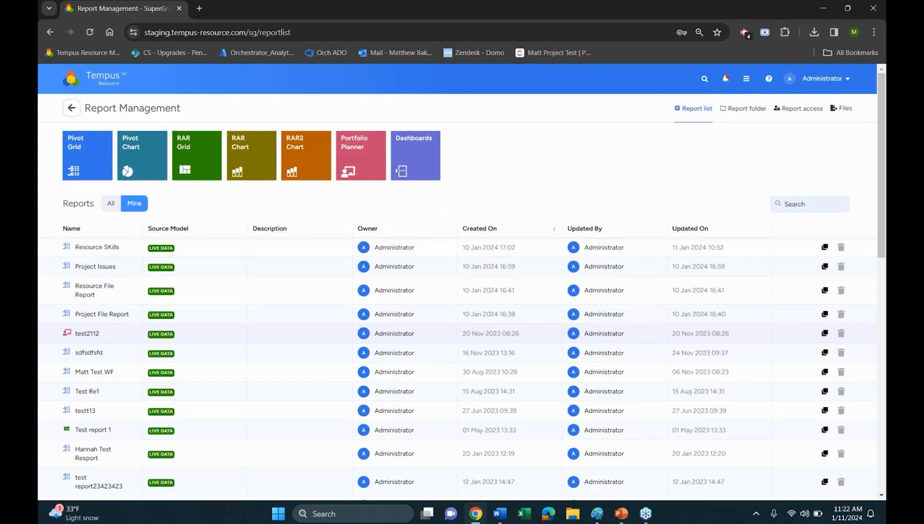
click(108, 247)
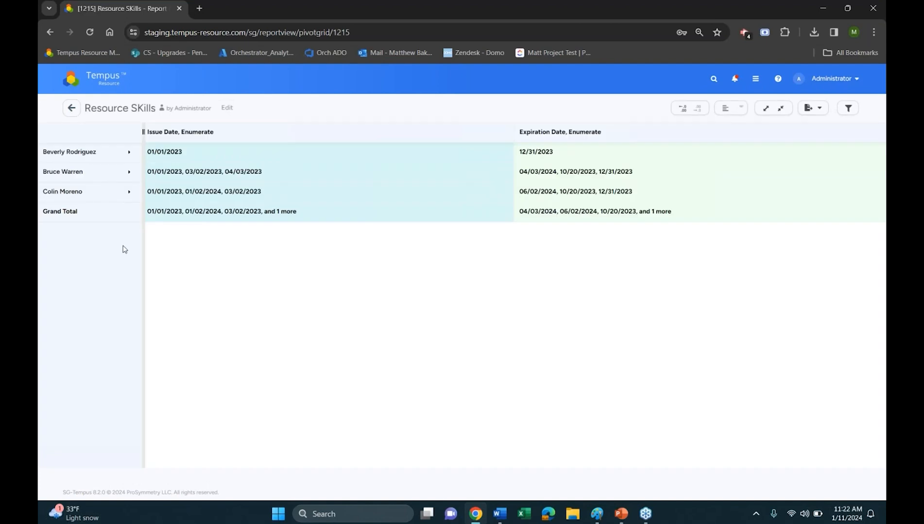
drag(144, 212, 180, 215)
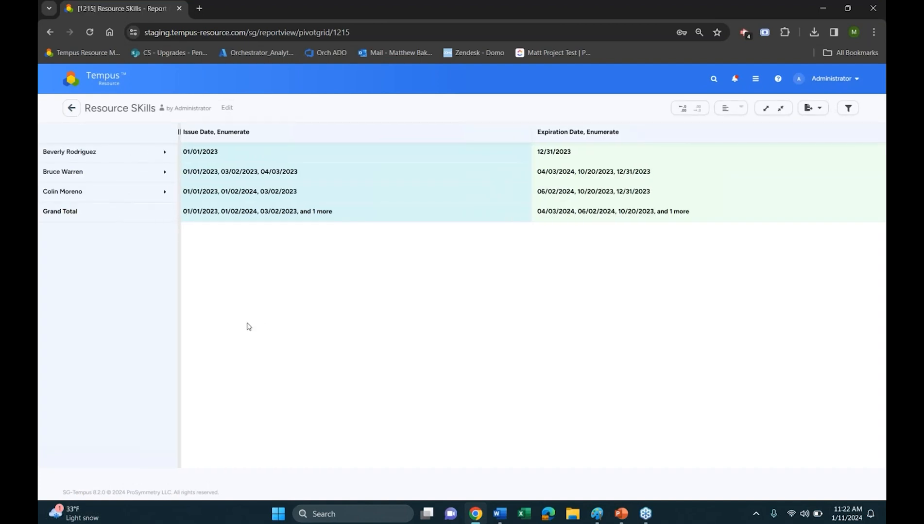
Put the report into edit mode and examine the Resource Profile fields under Resource Sheet Template Dimensions
click(227, 108)
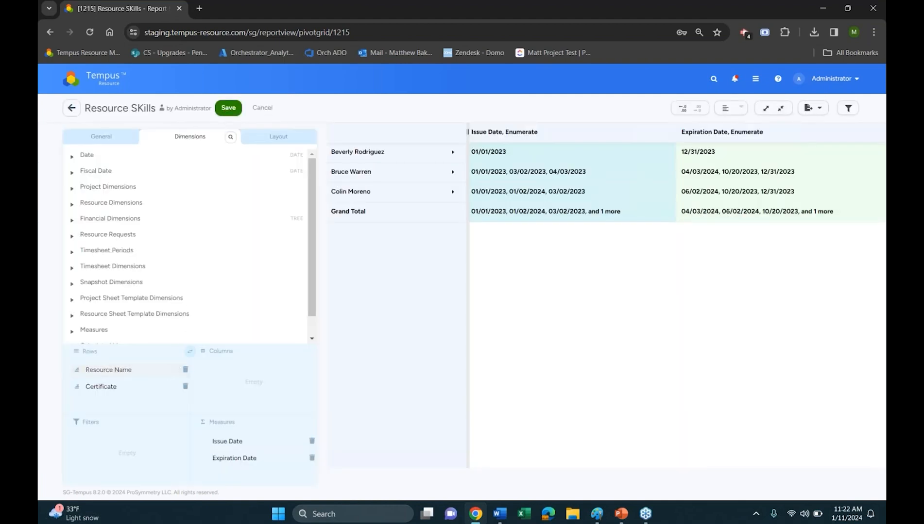
scroll(111, 255, down, 1)
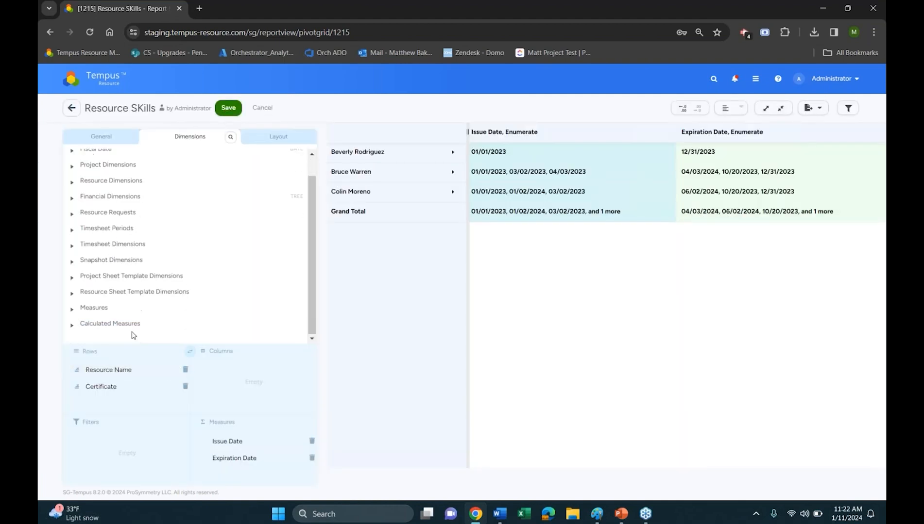
click(112, 291)
scroll(111, 295, down, 3)
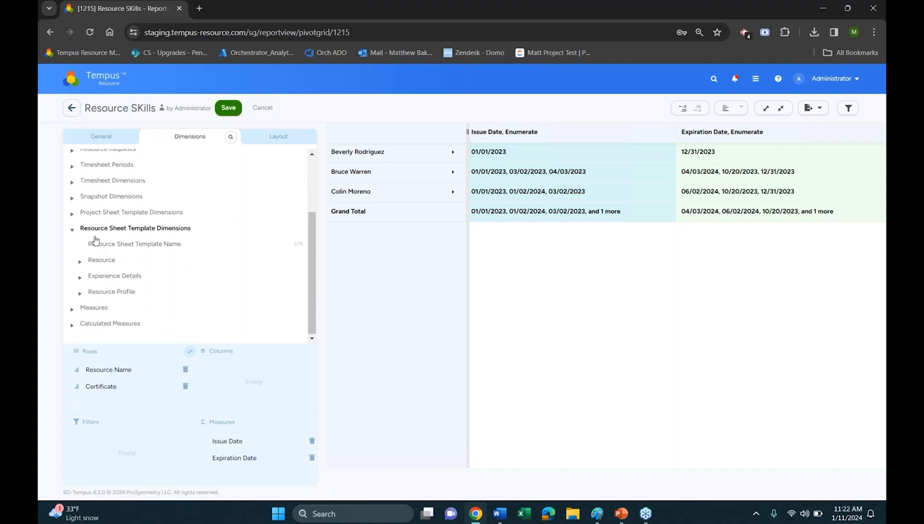
click(100, 292)
scroll(142, 289, down, 3)
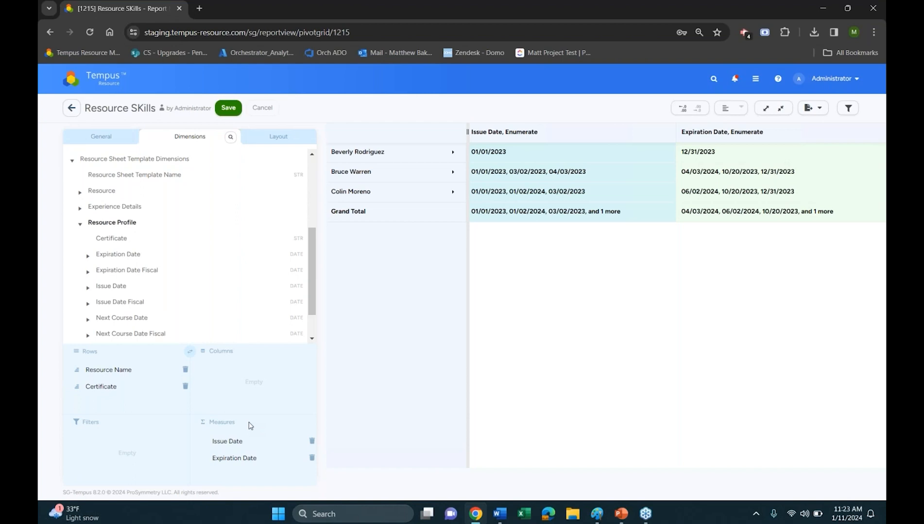
Expand the first resource's row to its certificates and save the report
click(395, 162)
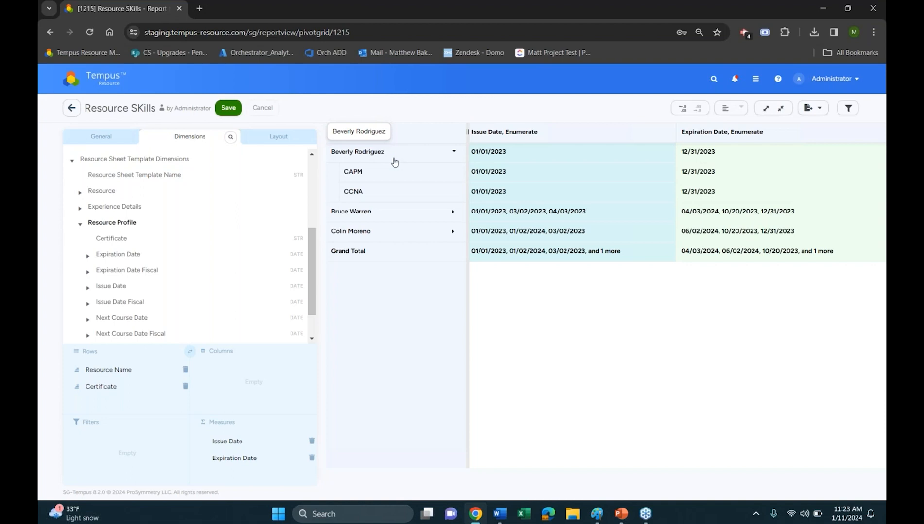
click(228, 109)
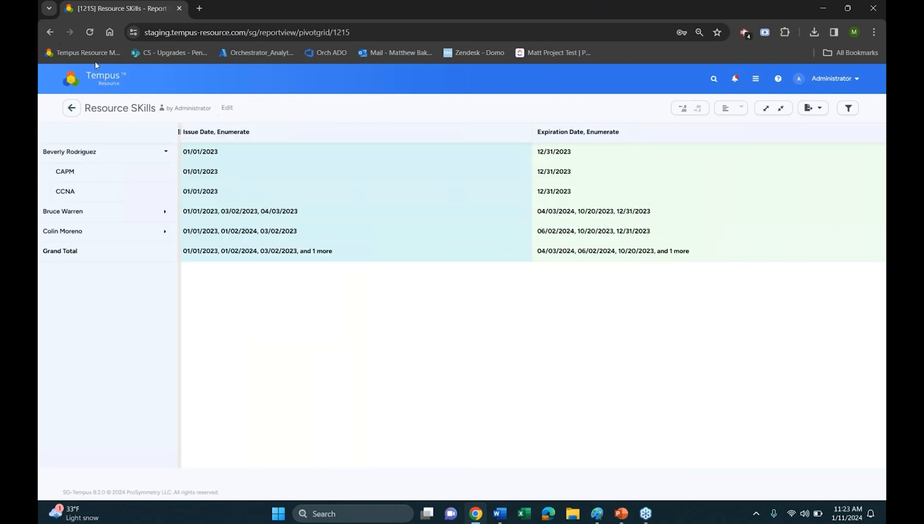
Open the Resource Profile sheet of the resource listed under the Human Resource Management department
click(113, 86)
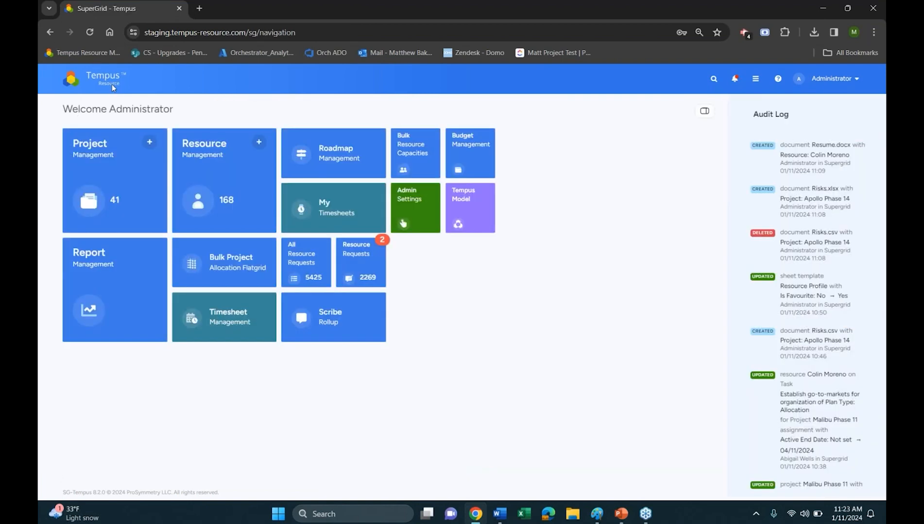
click(247, 173)
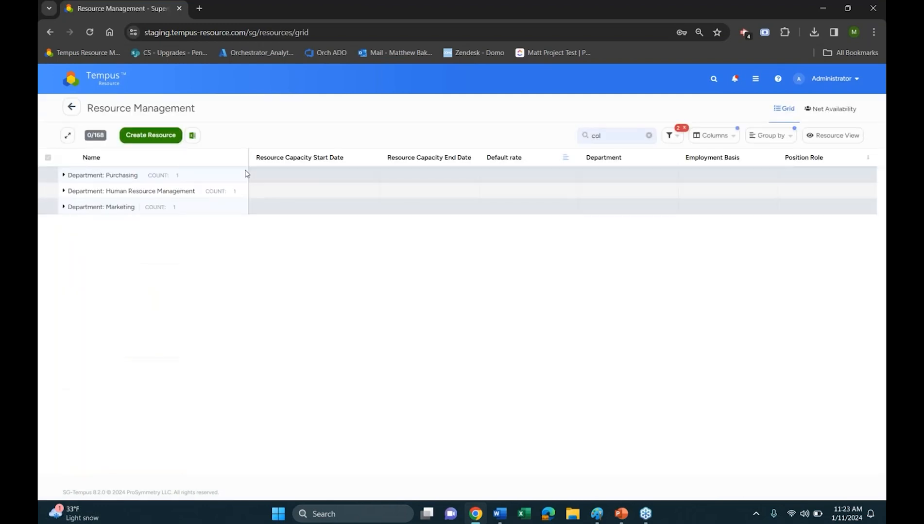
click(177, 193)
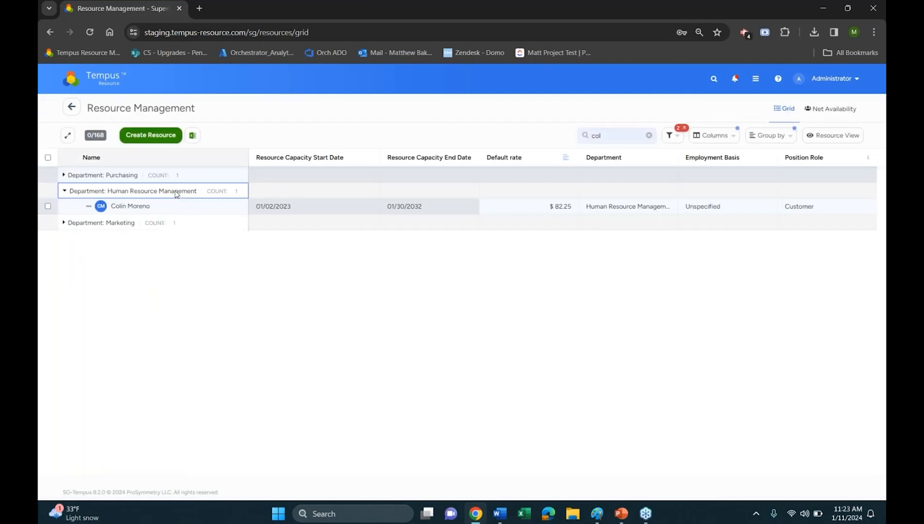
click(139, 207)
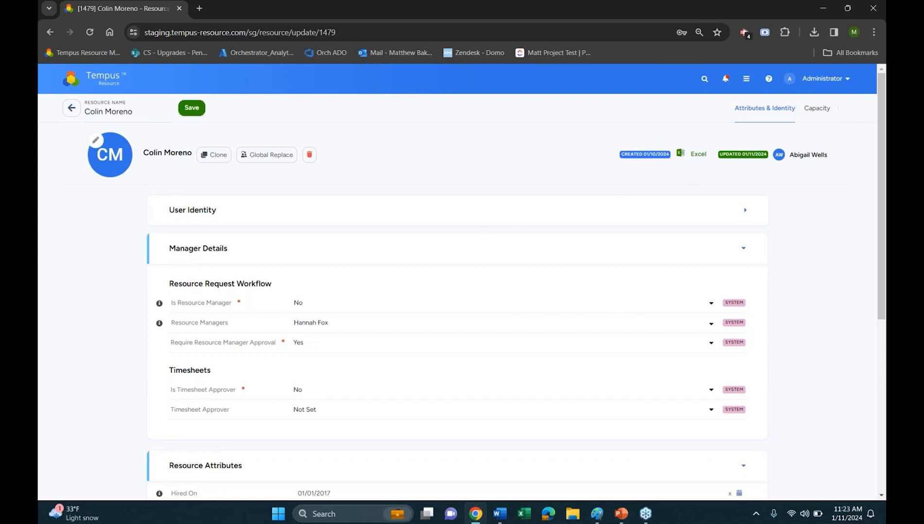
click(848, 109)
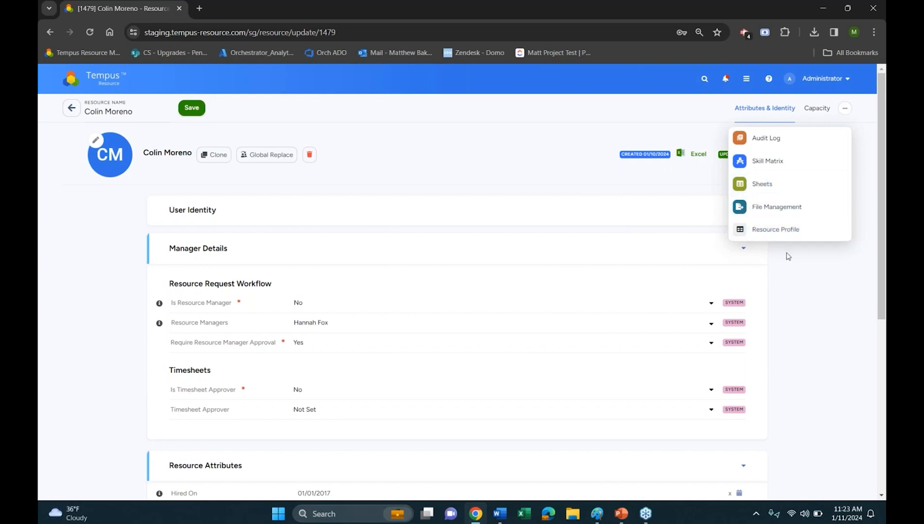
click(760, 238)
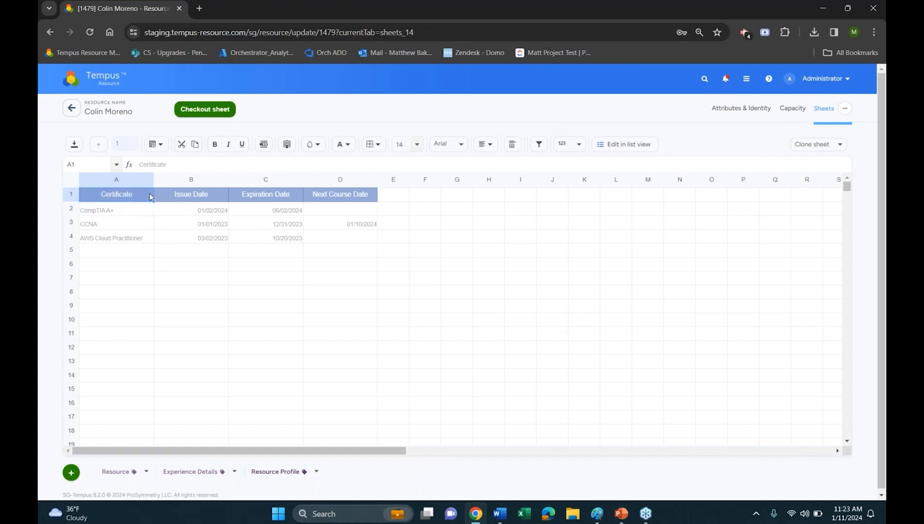
Examine the Issue Date, Expiration Date and Next Course Date headings of the Resource Profile sheet
click(189, 196)
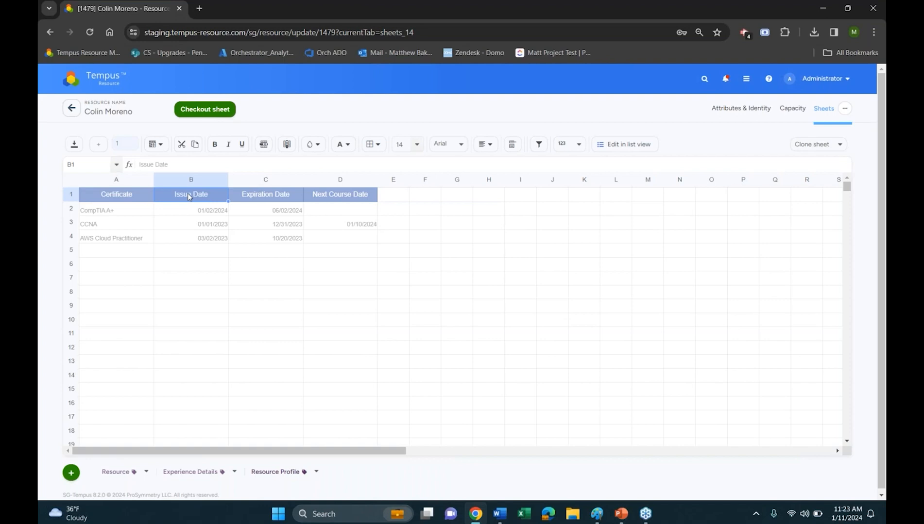
click(265, 199)
click(323, 196)
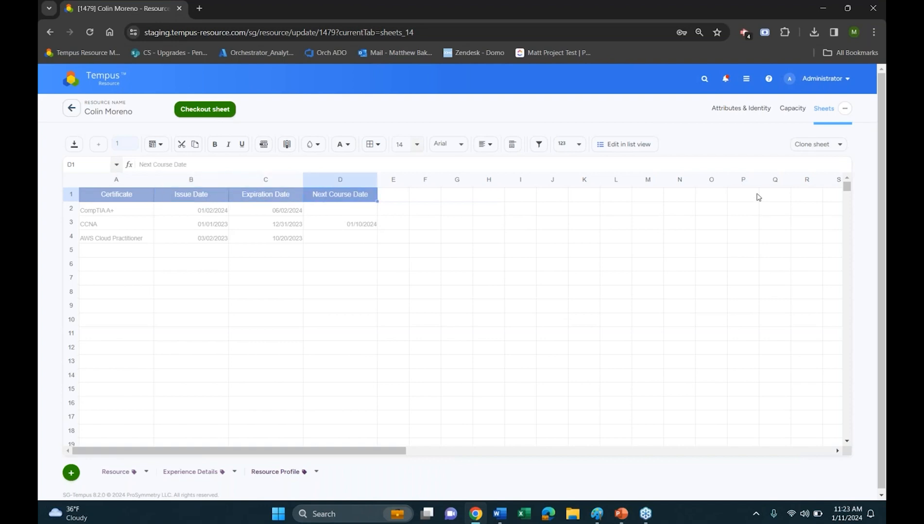
Examine the options for cloning another resource's Resource Profile sheet, and dismiss them without cloning
click(798, 145)
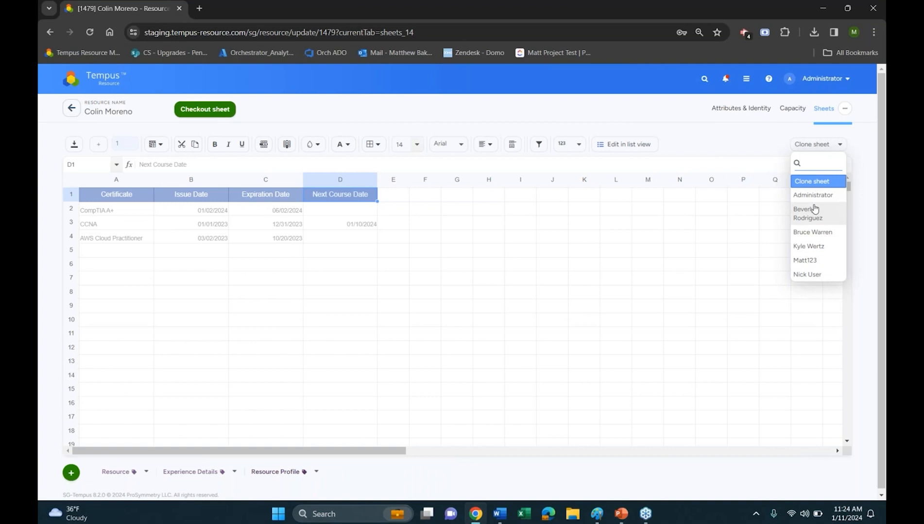
click(812, 232)
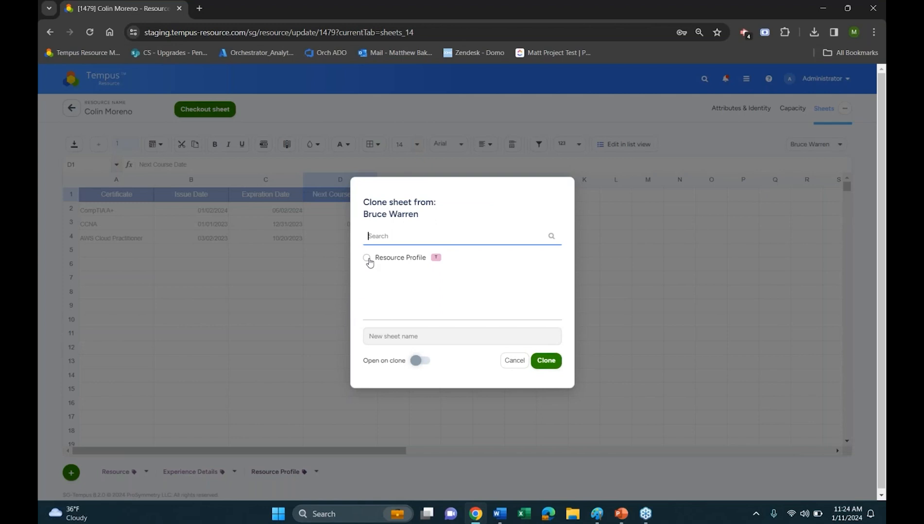
click(514, 361)
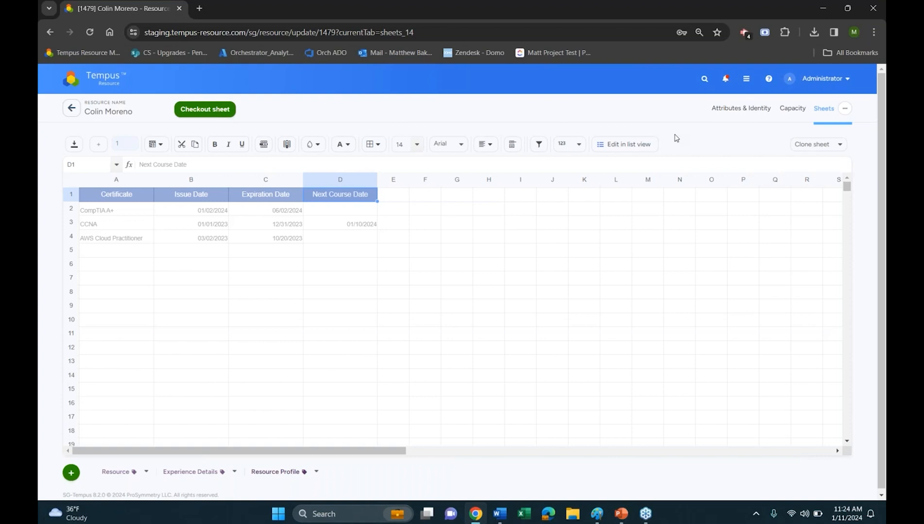
Switch the Resource Profile sheet to list view and check it out for editing
scroll(615, 133, down, 1)
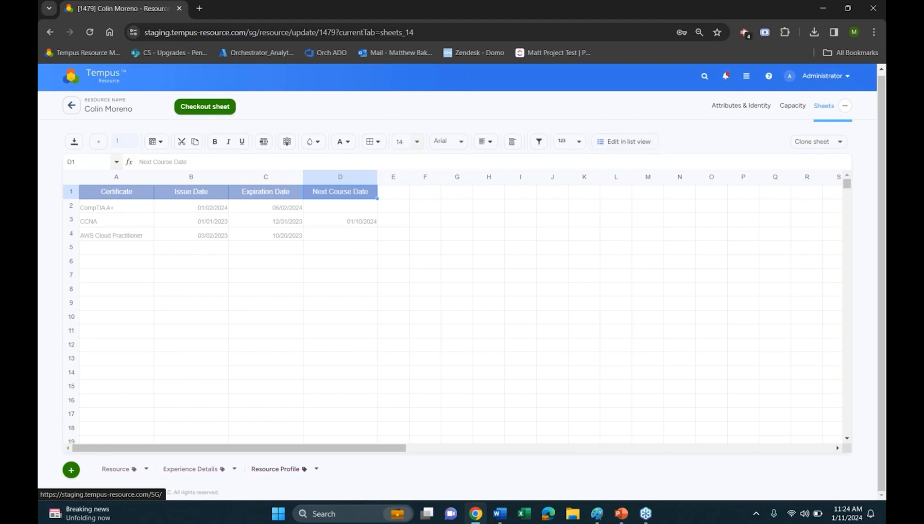
click(625, 147)
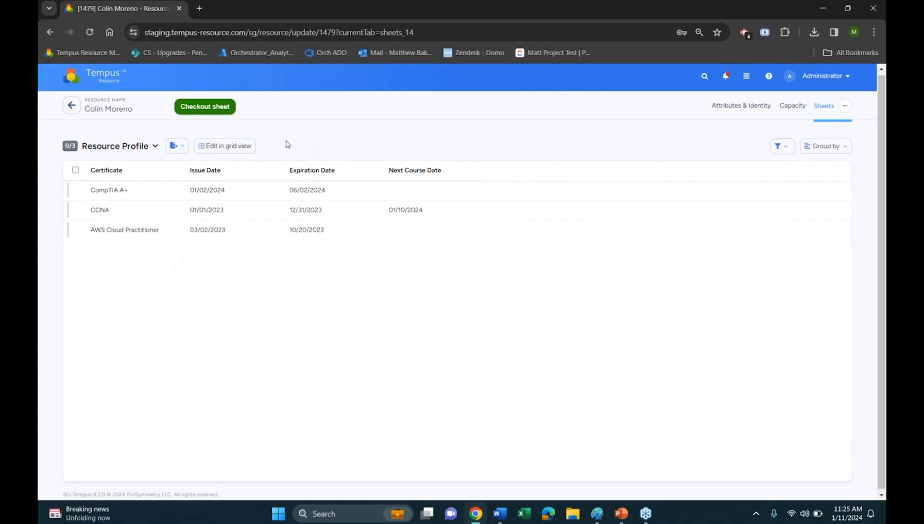
click(212, 109)
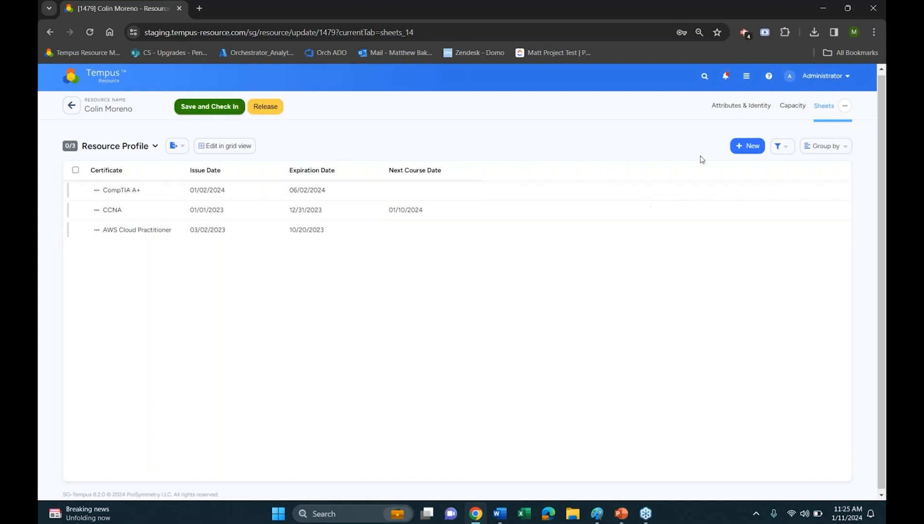
Start a new item in the Resource Profile list and enter "Certificate" as its certificate name, correcting the spelling
click(747, 146)
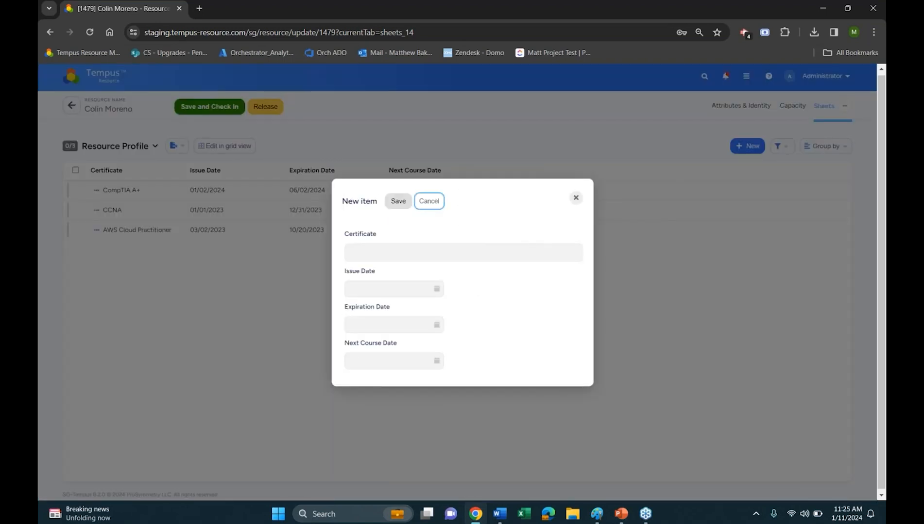
click(433, 253)
text(Cer)
key(BackSpace)
text(rficat)
key(BackSpace)
key(BackSpace)
key(BackSpace)
key(BackSpace)
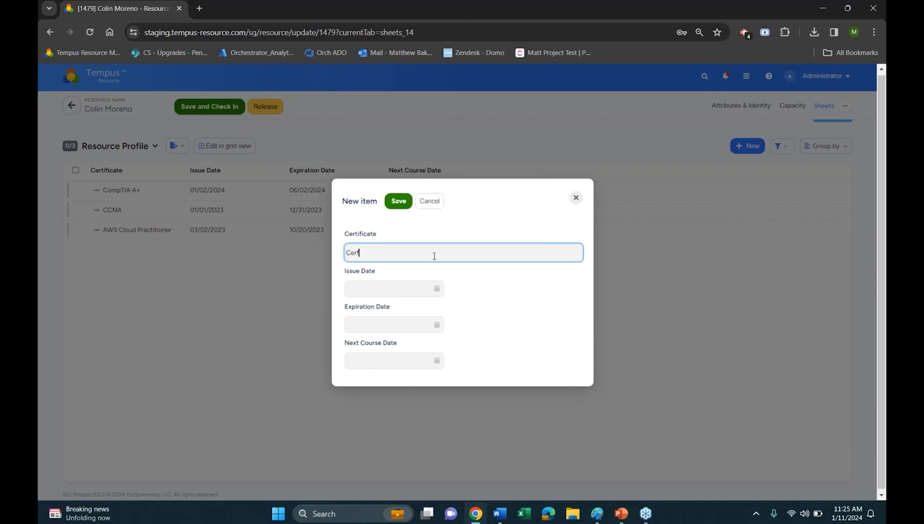
text(icate)
right_click(374, 252)
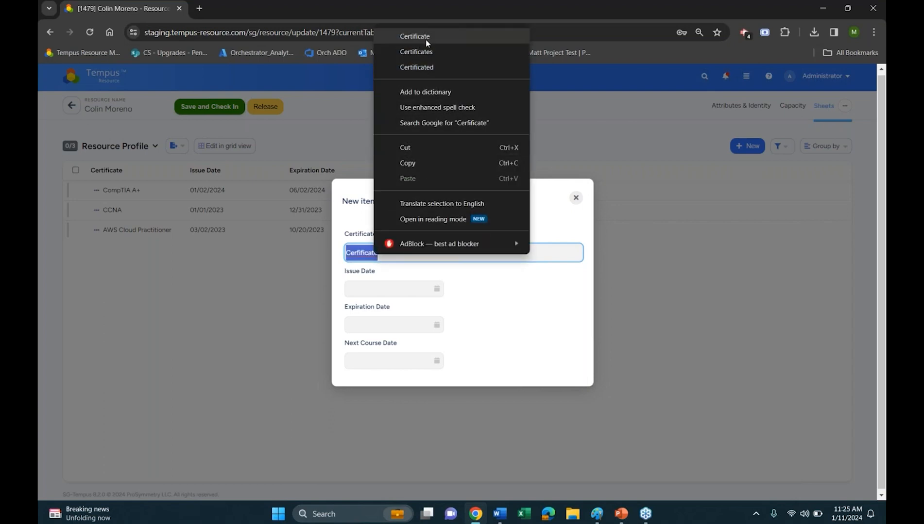
click(426, 39)
click(499, 298)
Set the new item's Issue Date to 01/01/2024 and its Expiration Date to 04/30/2024
click(436, 289)
click(541, 304)
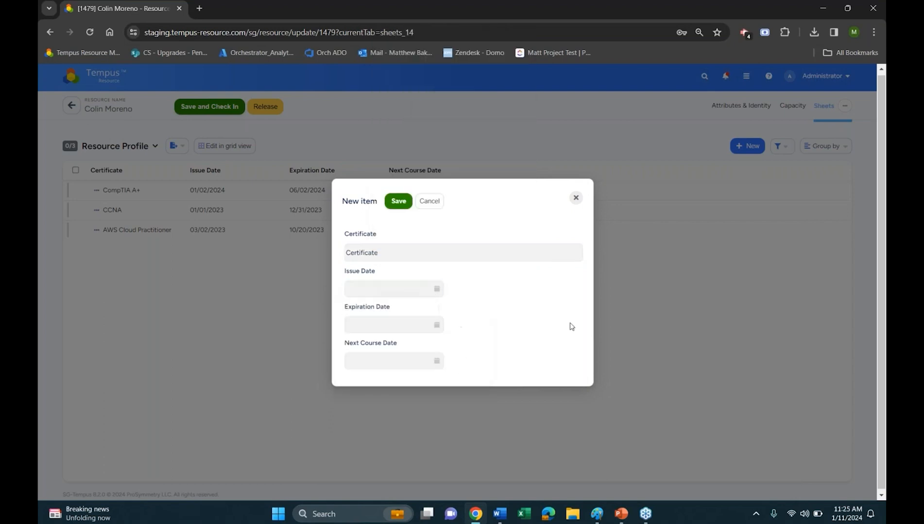
click(435, 291)
click(381, 348)
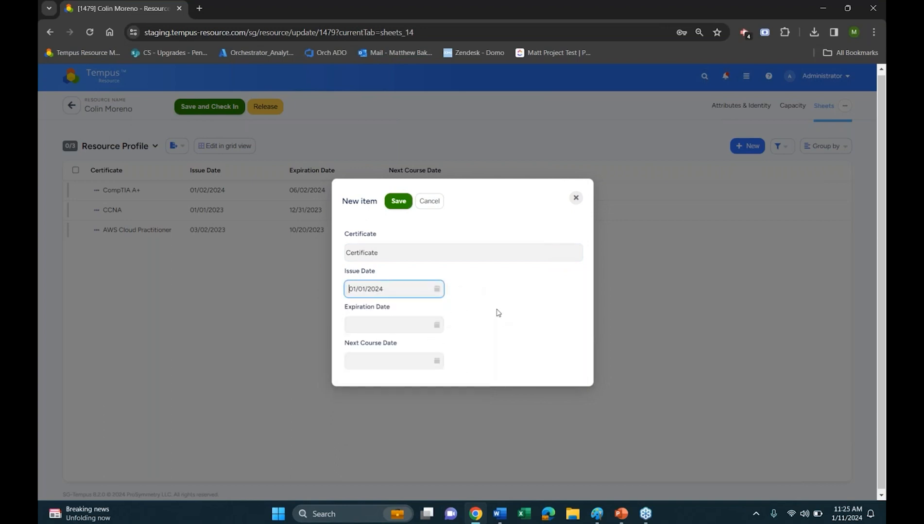
click(431, 327)
click(508, 321)
click(436, 325)
click(463, 345)
click(463, 345)
click(463, 345)
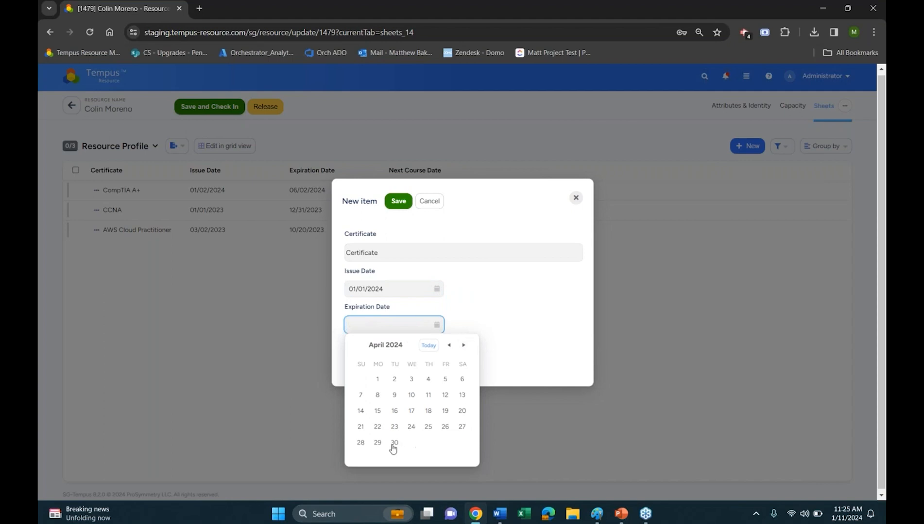
click(394, 443)
click(497, 343)
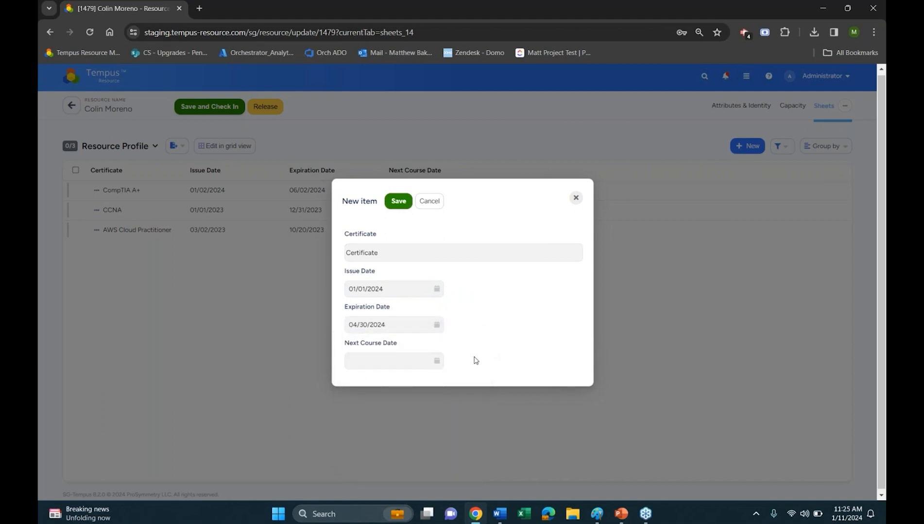
Save the new certificate item and check in the Resource Profile sheet
click(398, 201)
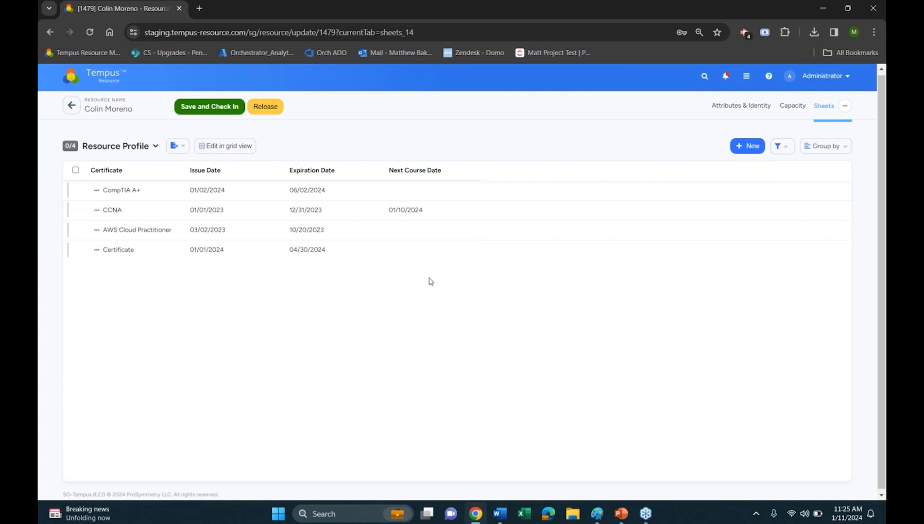
click(209, 106)
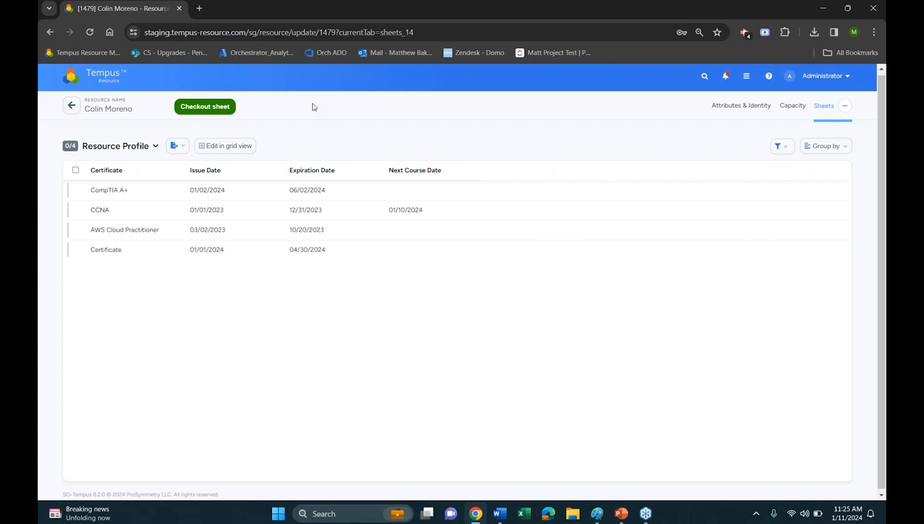
Group the certificate list by Next Course Date only and expand both groups
click(819, 147)
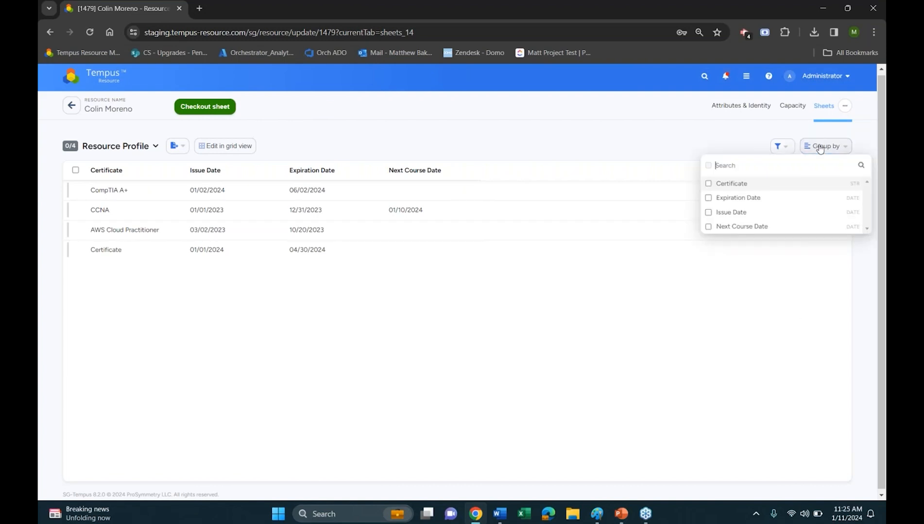
click(734, 214)
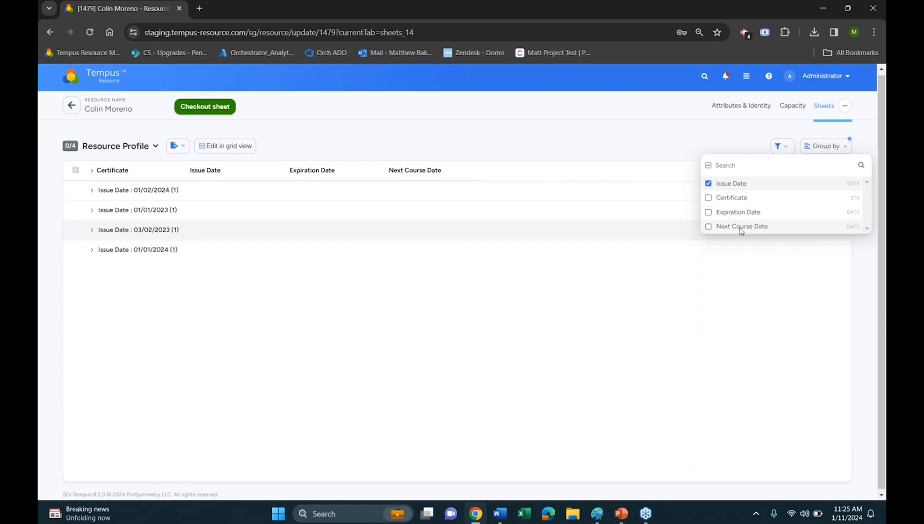
click(728, 227)
click(708, 183)
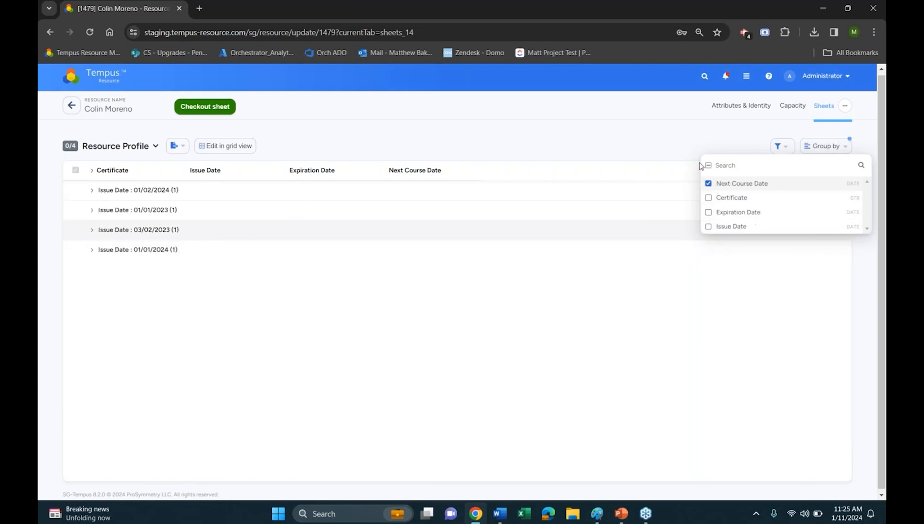
click(601, 179)
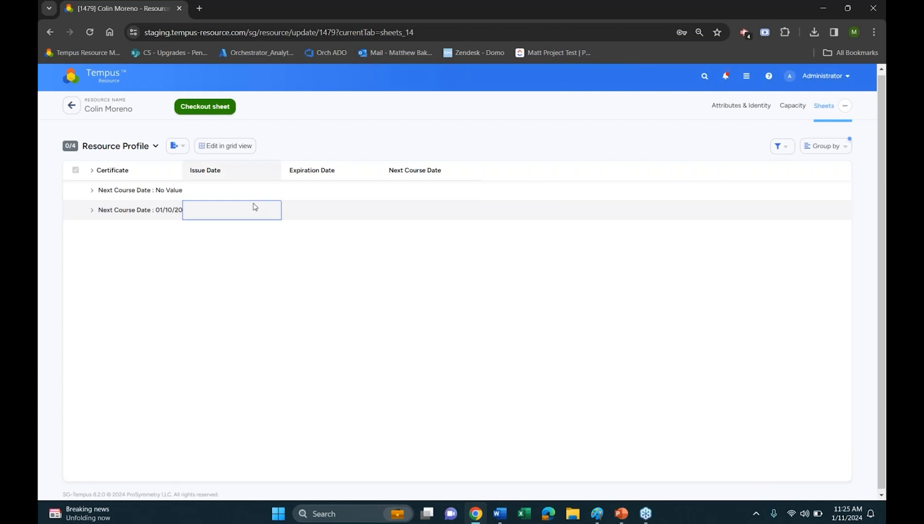
click(92, 208)
click(93, 190)
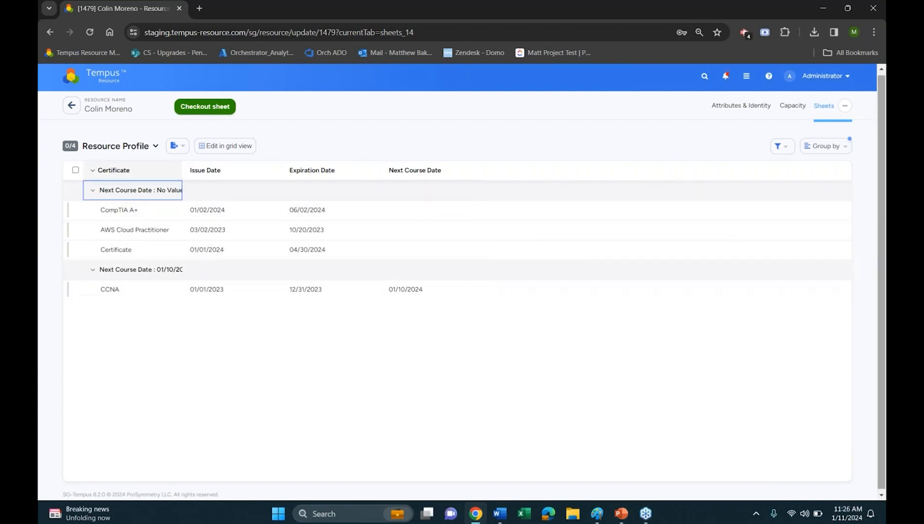
Show the list's filter bar and examine the available filter fields, export formats and sheets to switch to
click(779, 146)
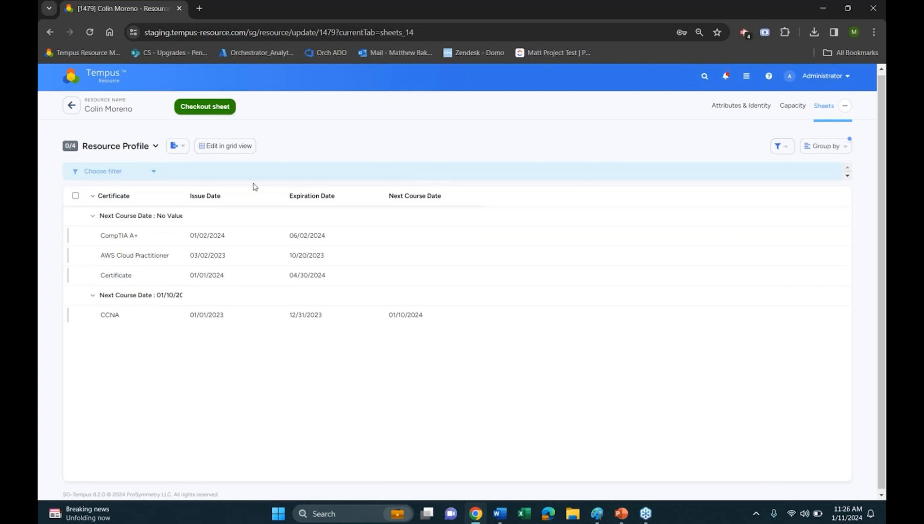
click(128, 171)
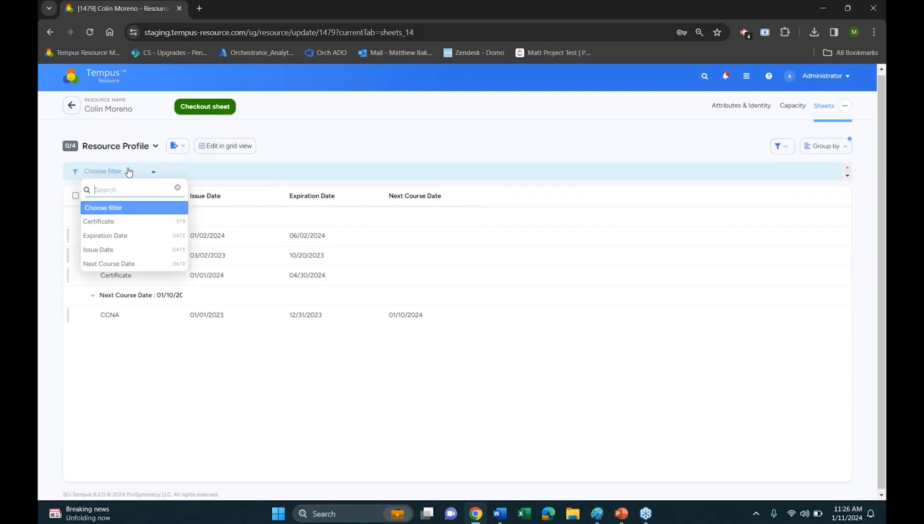
click(327, 128)
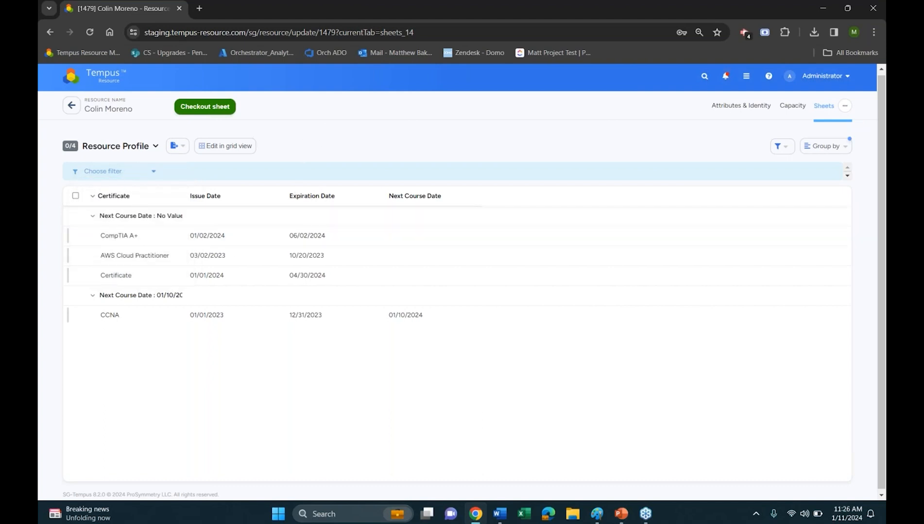
click(176, 146)
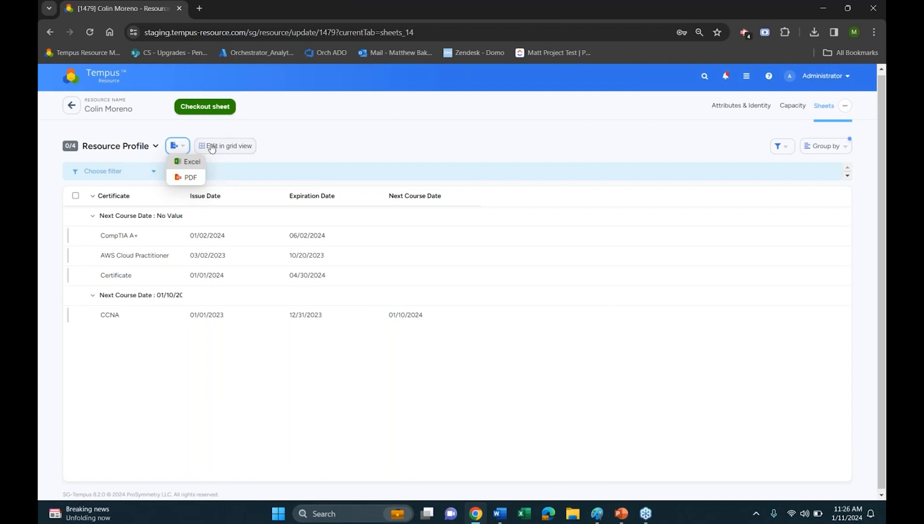
click(326, 151)
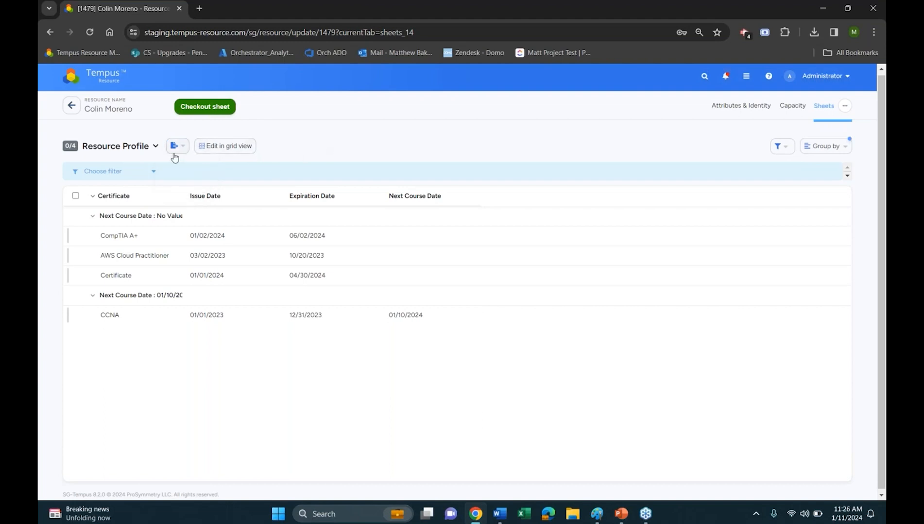
click(139, 153)
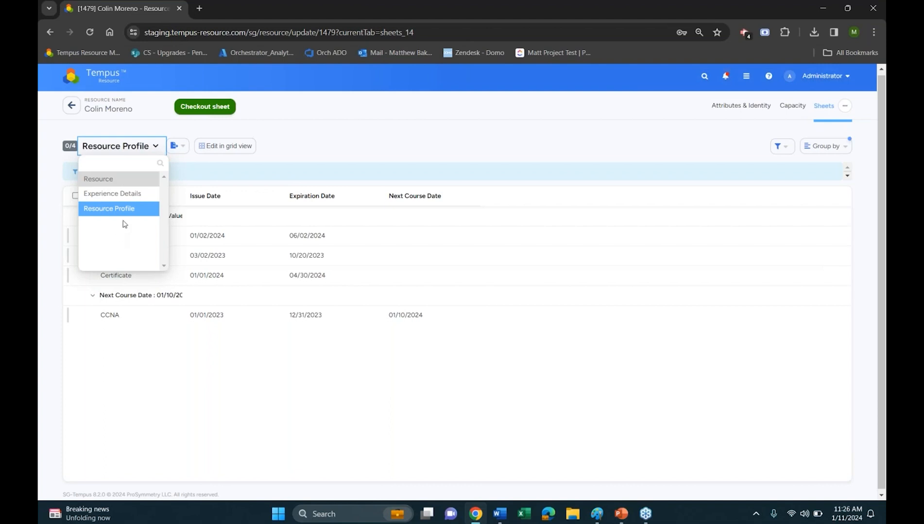
click(343, 147)
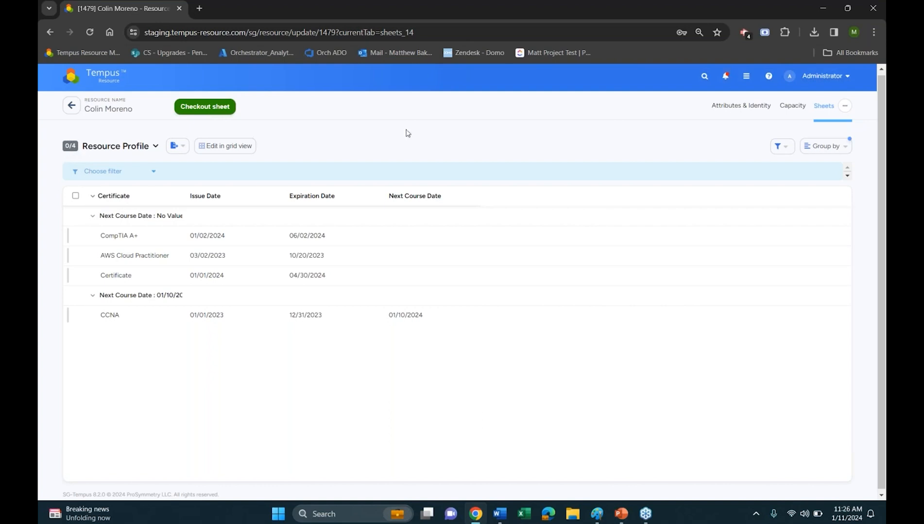
Select the CompTIA A+, AWS Cloud Practitioner and Certificate rows, and return the sheet to grid view
click(75, 236)
click(76, 276)
click(76, 256)
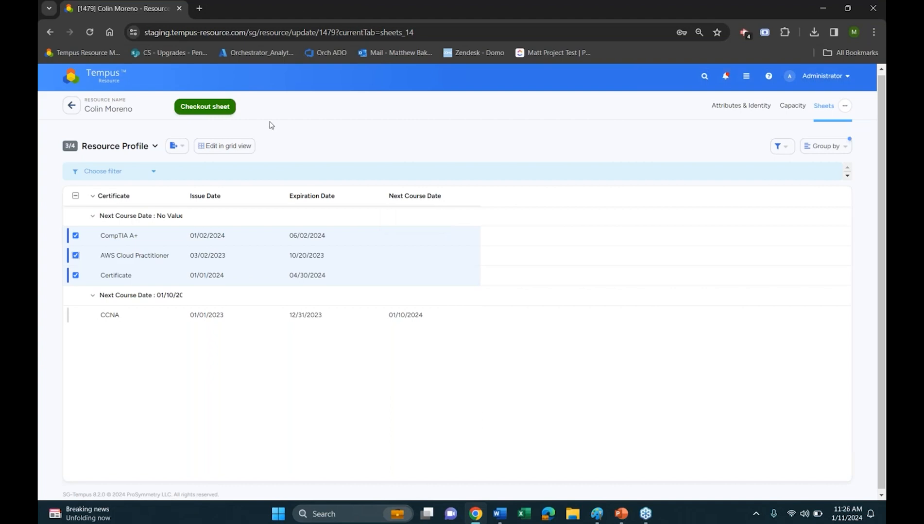
click(214, 146)
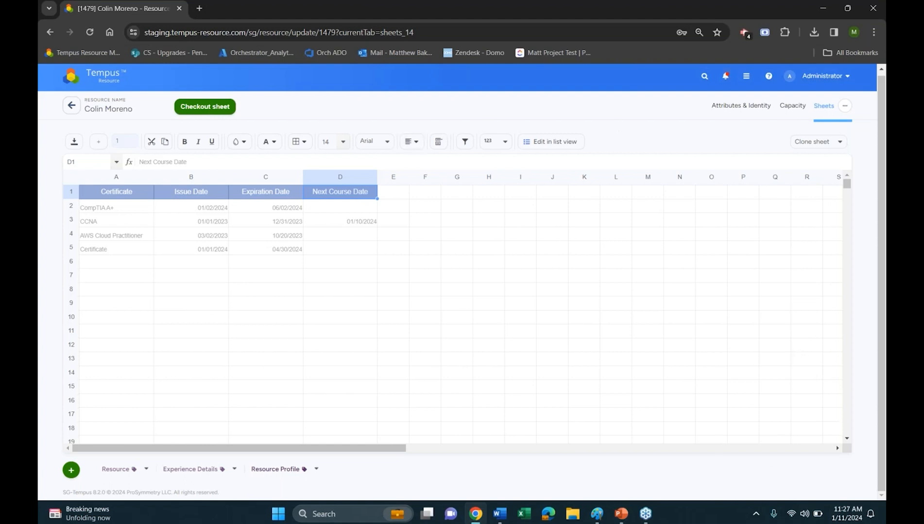
Go to the admin settings and open the Resource Roles in Role Management
click(100, 86)
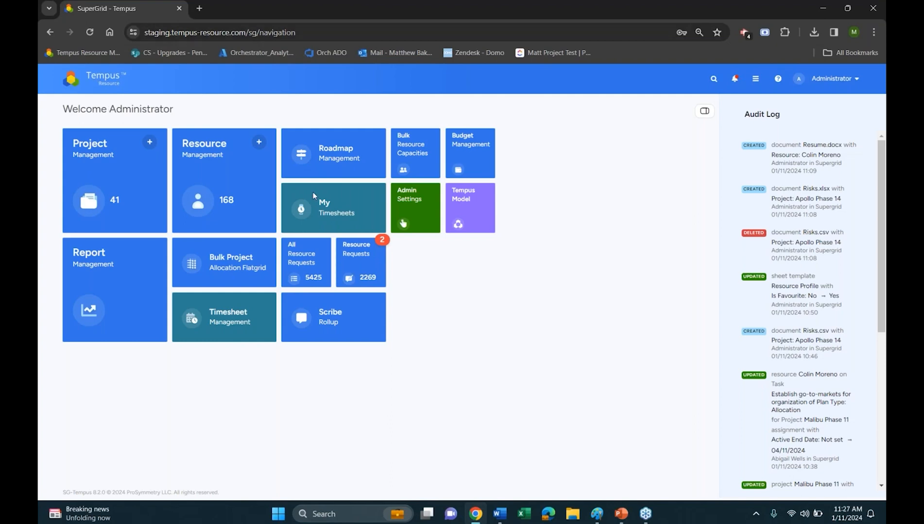
click(402, 224)
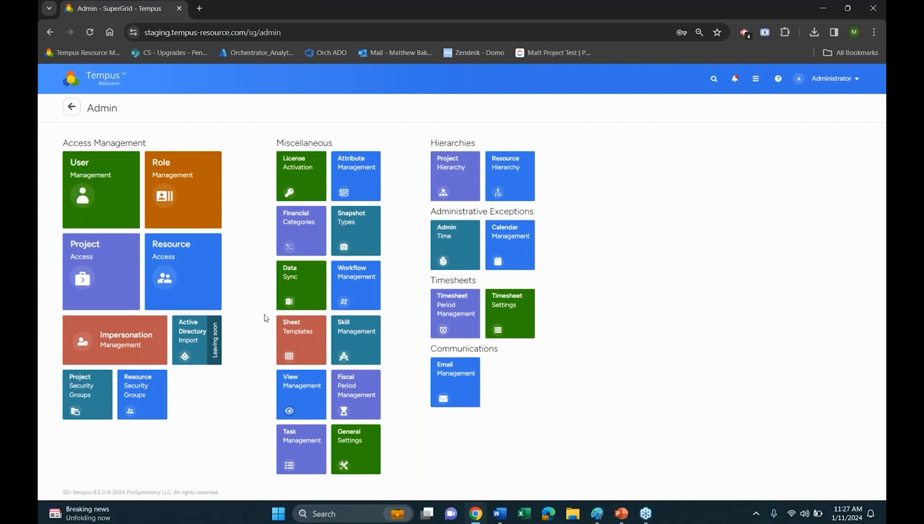
click(209, 189)
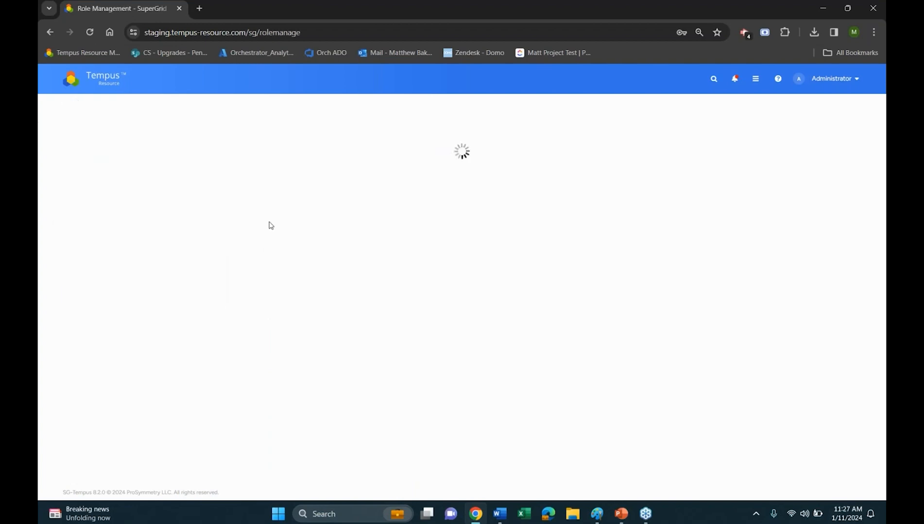
click(813, 132)
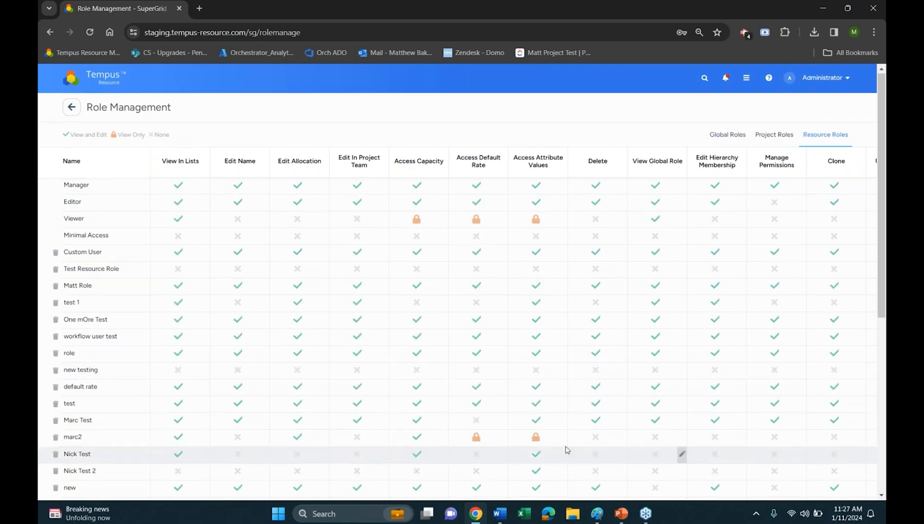
Examine the Access Sheets and Access Documents permissions of the resource roles, and return to the Admin page
scroll(566, 451, down, 6)
drag(396, 481, 776, 460)
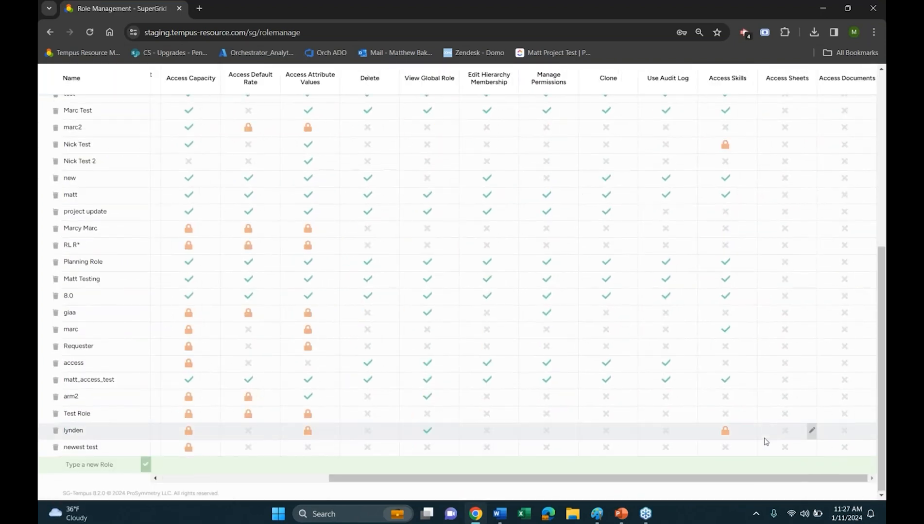
scroll(766, 442, up, 6)
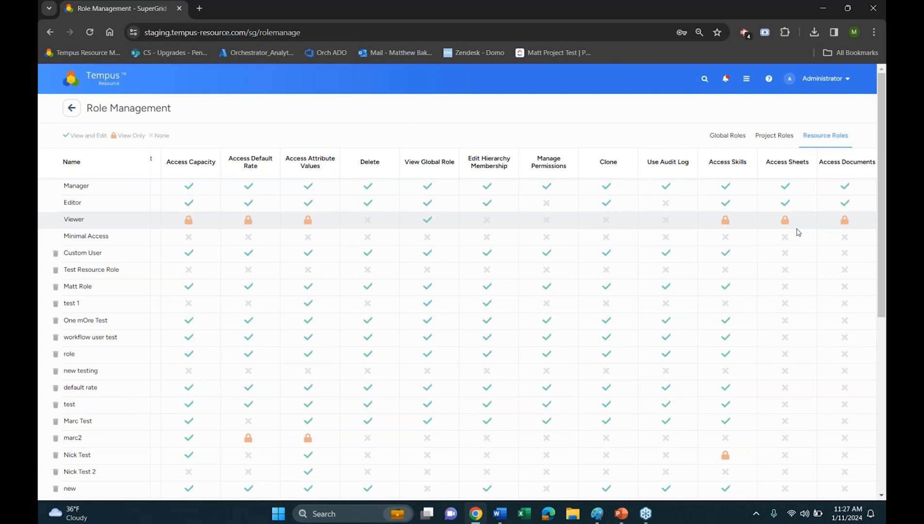
click(72, 108)
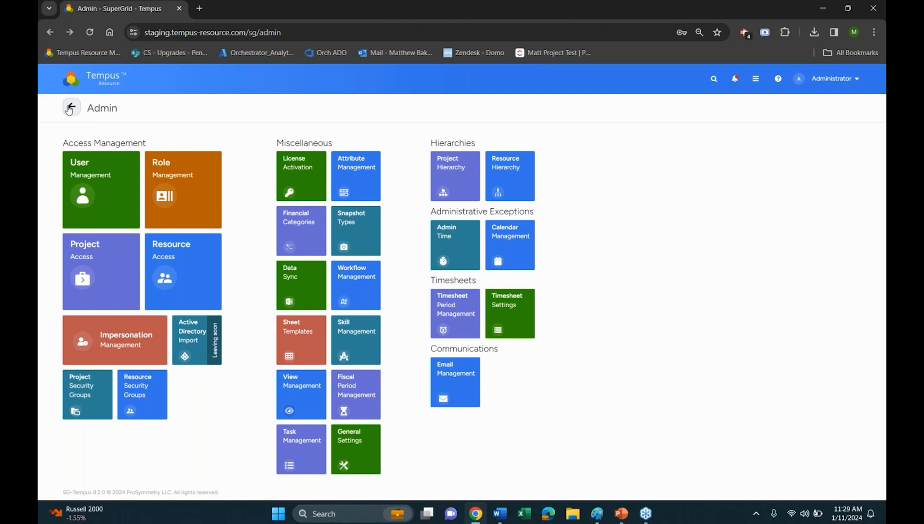
Open the resource profile grouped under the Purchasing department in Resource Management, and examine its manager details, field hints and attribute sections
click(71, 108)
click(229, 208)
click(107, 178)
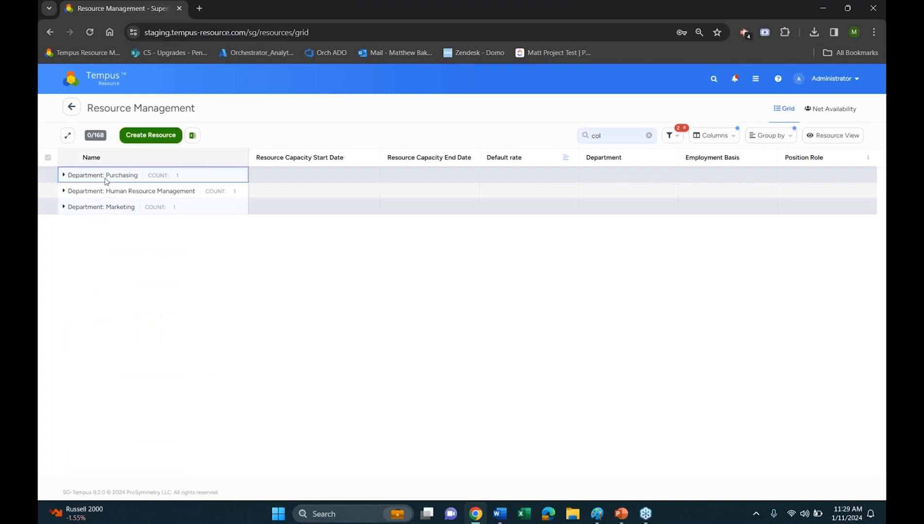
click(123, 191)
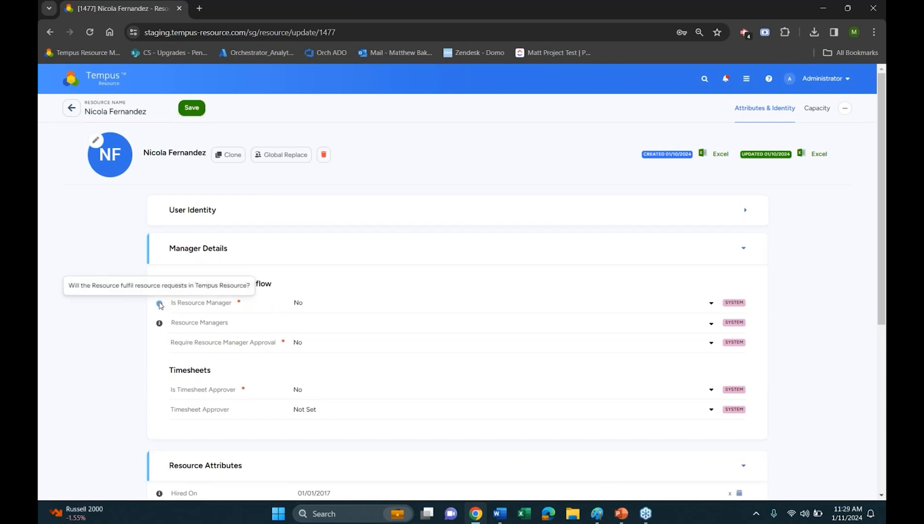
mouse_move(161, 325)
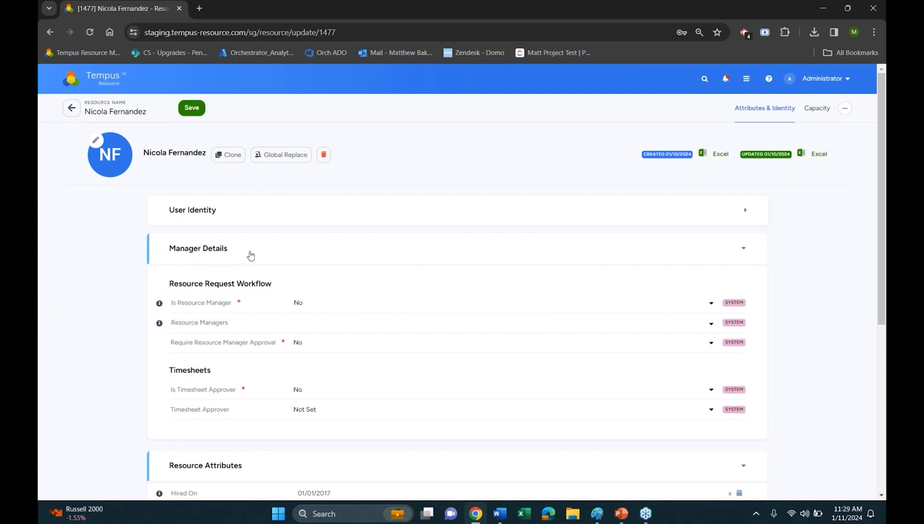
scroll(274, 324, down, 5)
scroll(287, 321, down, 2)
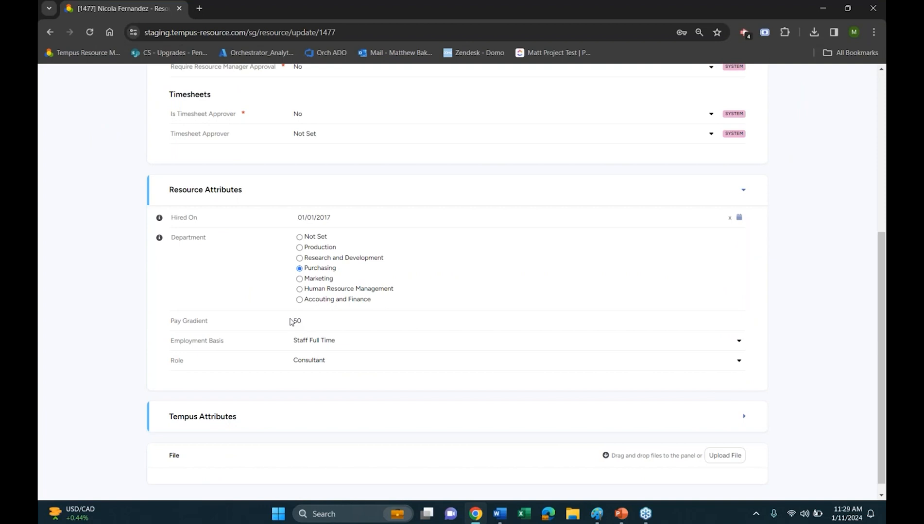
Try setting the resource's Role to Developer with the Excel skill selected, and leave the profile without saving
click(296, 342)
click(299, 360)
click(332, 363)
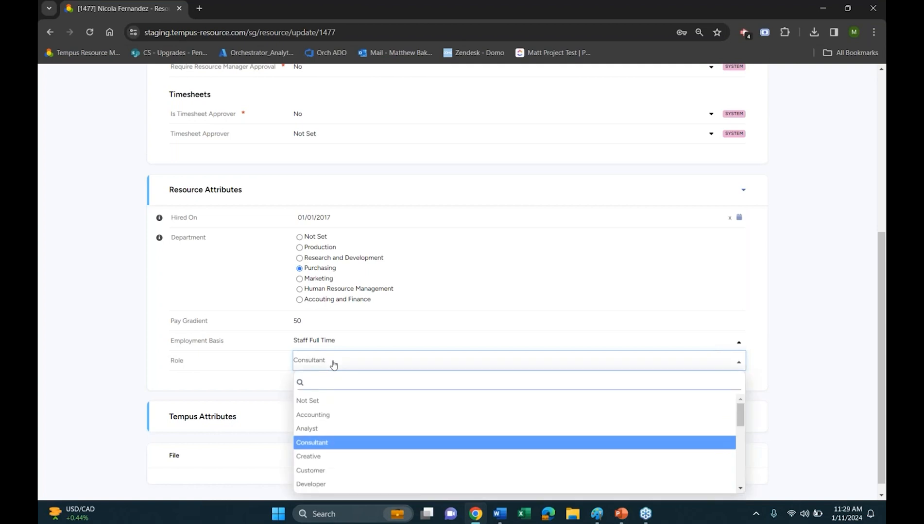
text(dev)
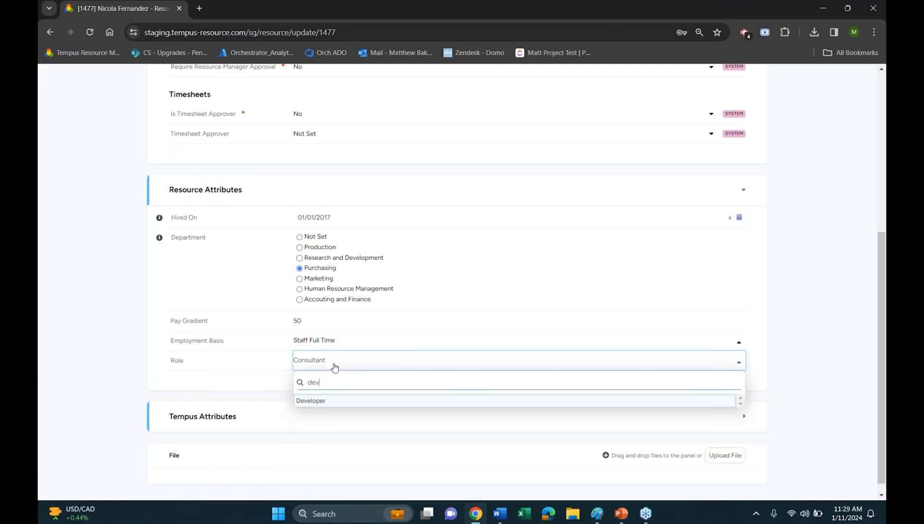
click(336, 402)
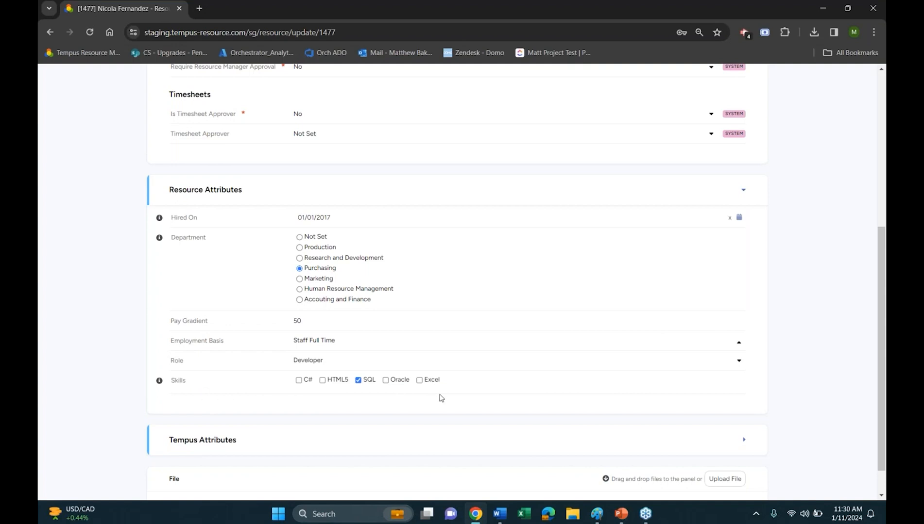
click(419, 380)
scroll(299, 384, up, 5)
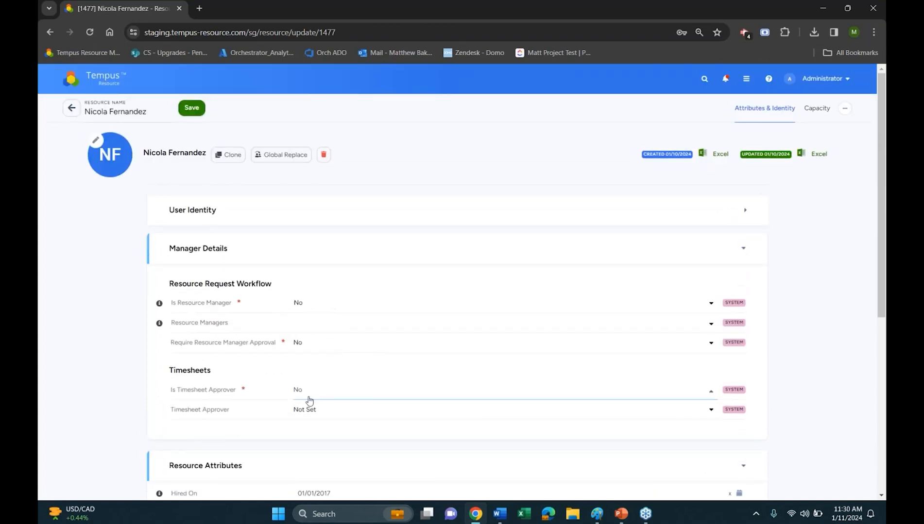
click(107, 88)
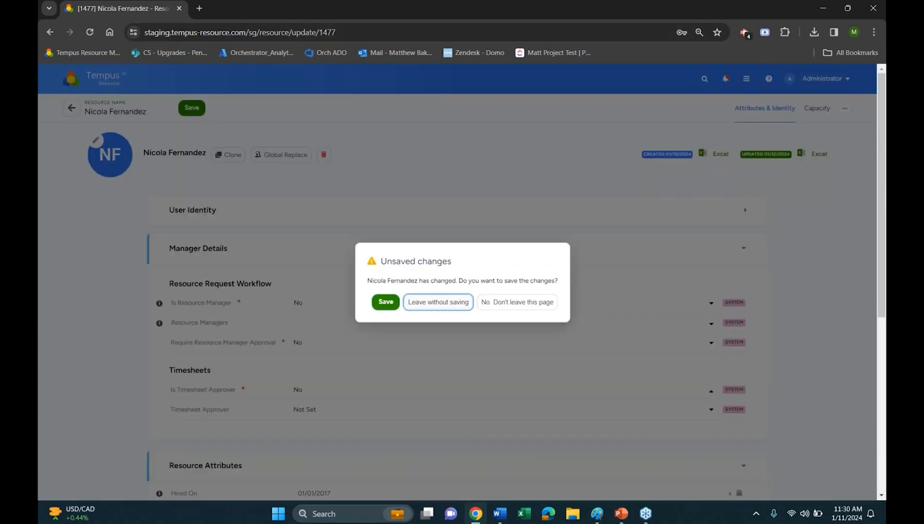
click(442, 299)
Open the attributes of the Astro Phase 7 project from Project Management, and expand the Project Details section
click(109, 184)
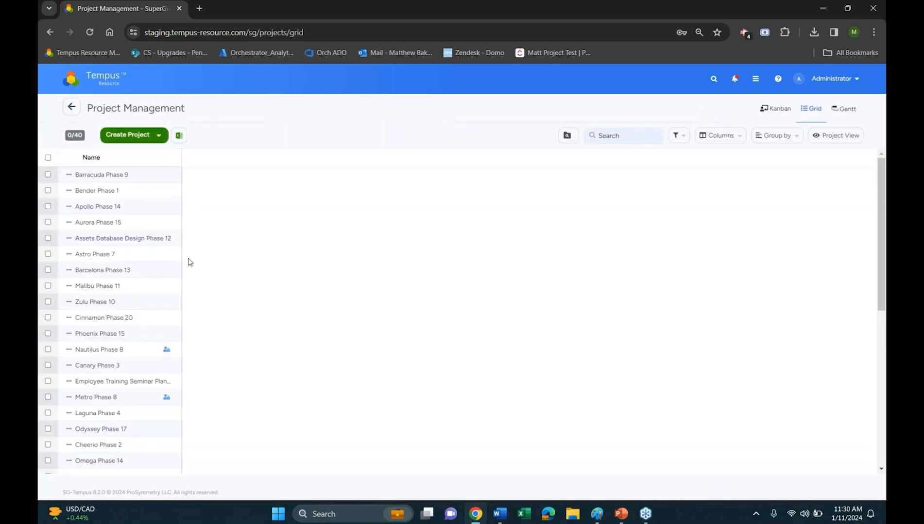
click(93, 192)
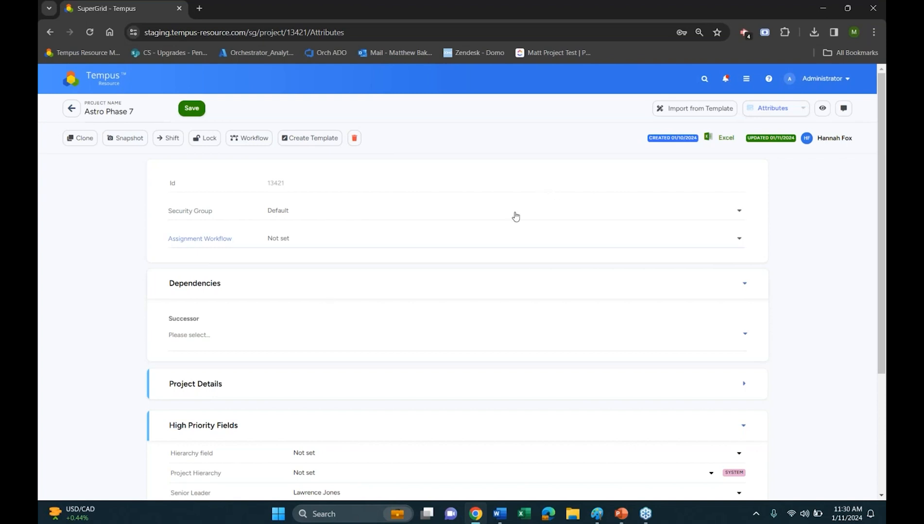
scroll(371, 325, down, 2)
scroll(367, 343, down, 2)
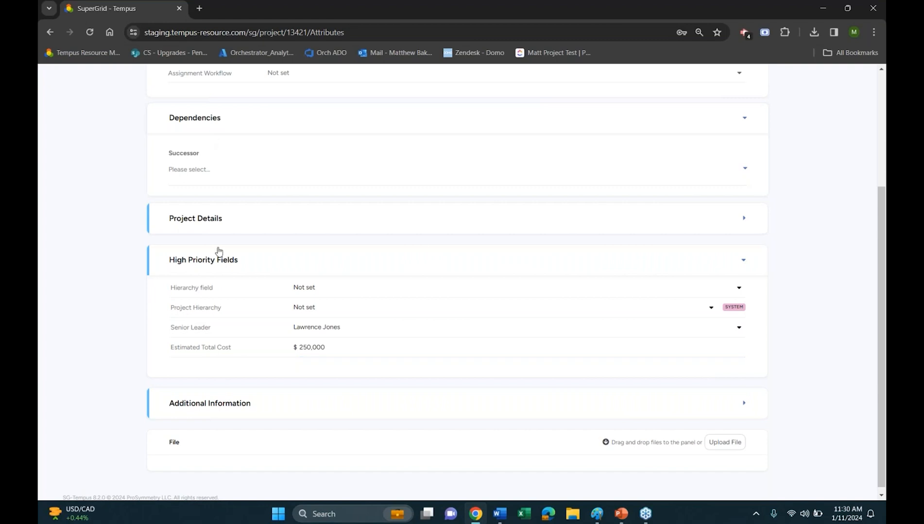
click(275, 222)
click(304, 226)
click(302, 225)
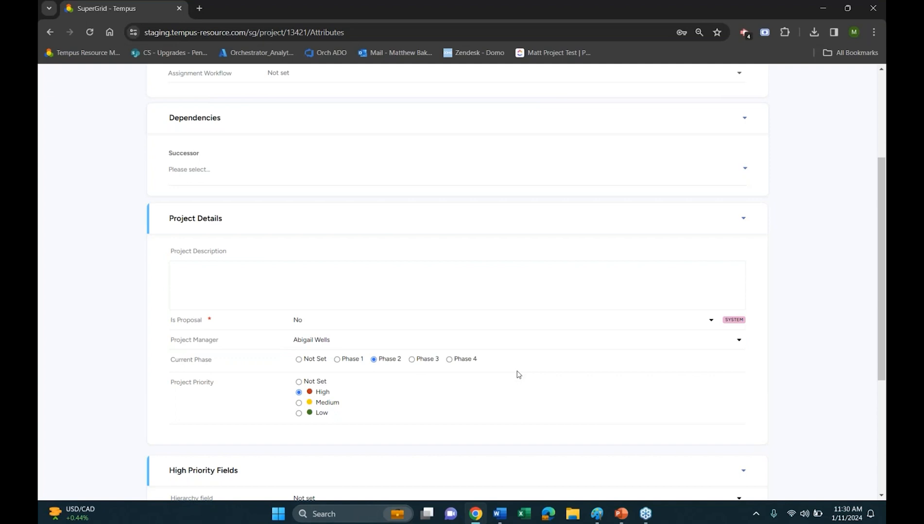
Try the Medium and Low project priorities, return the priority to High, and leave the project without saving
scroll(408, 394, down, 3)
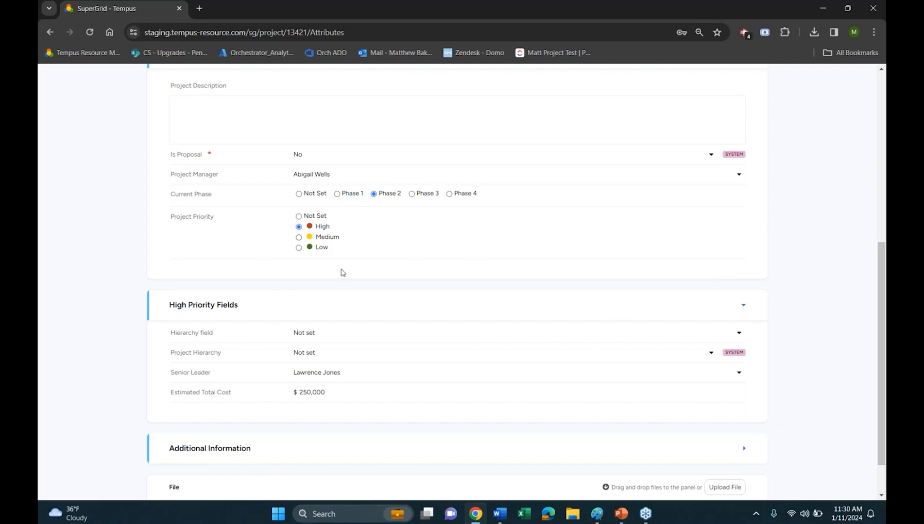
click(299, 237)
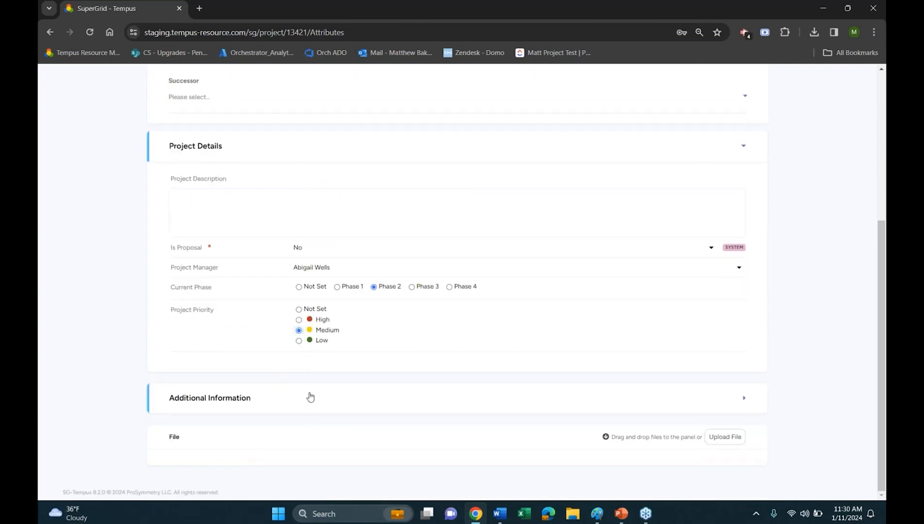
click(299, 340)
click(299, 321)
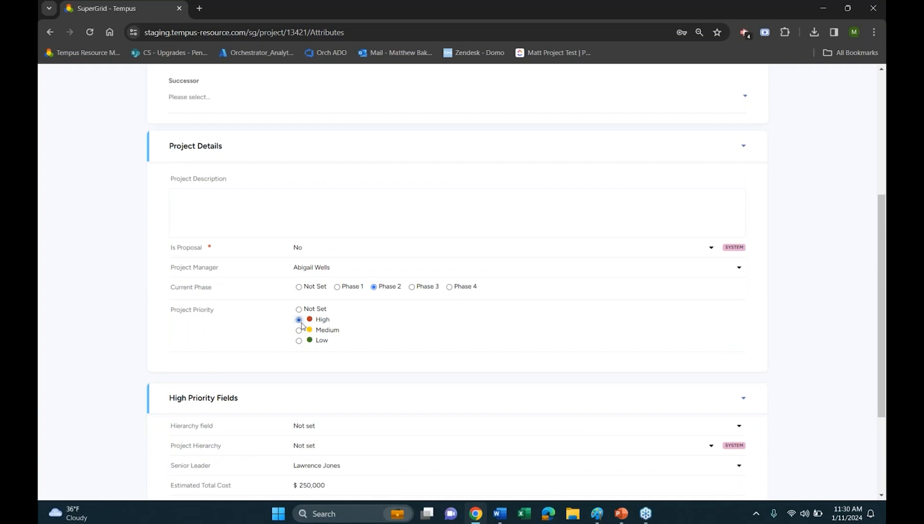
scroll(301, 326, up, 5)
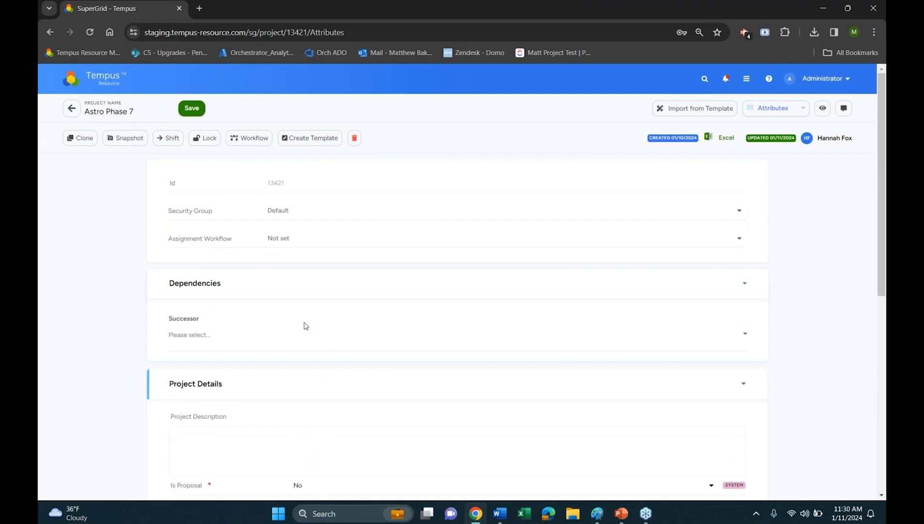
click(104, 83)
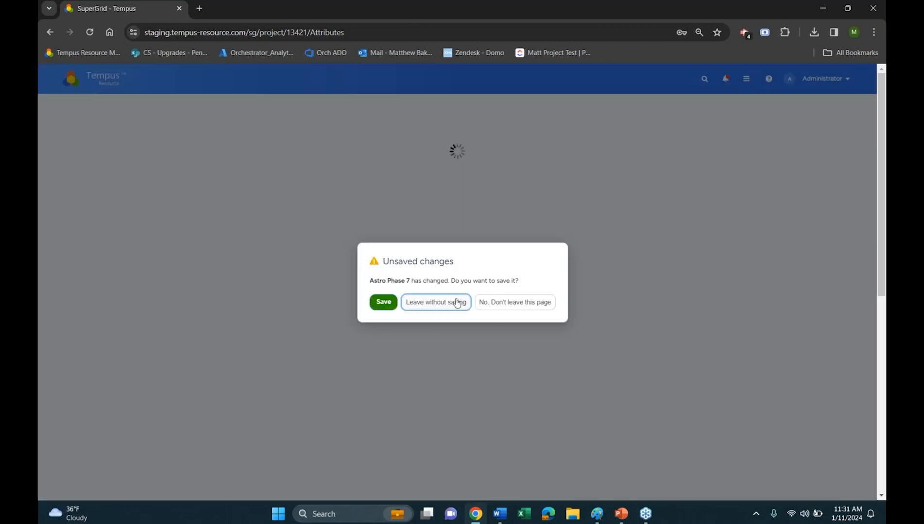
click(457, 302)
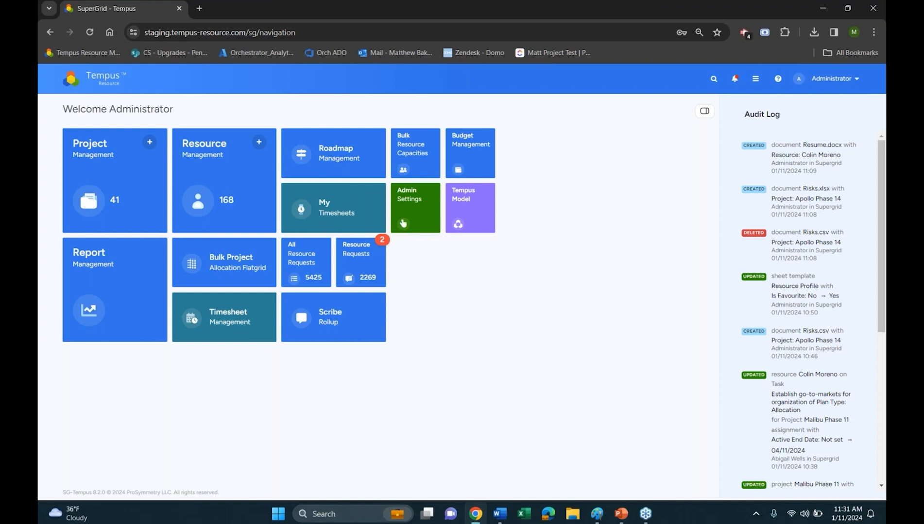
Go to the admin settings and open the project attribute layout in Attribute Management
click(403, 222)
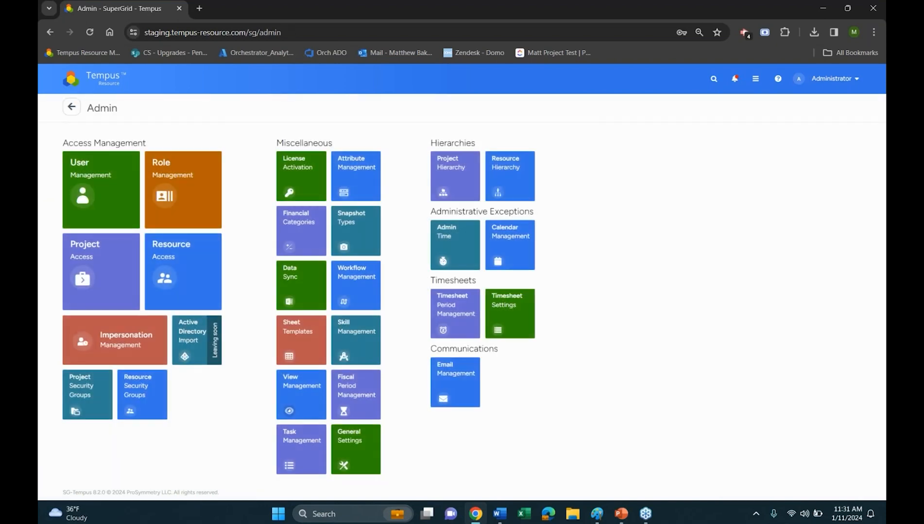
click(357, 163)
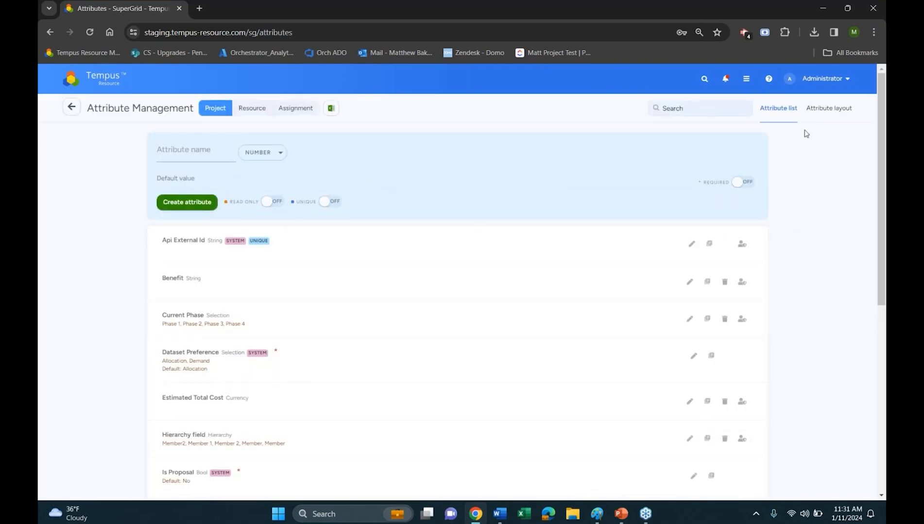
click(816, 110)
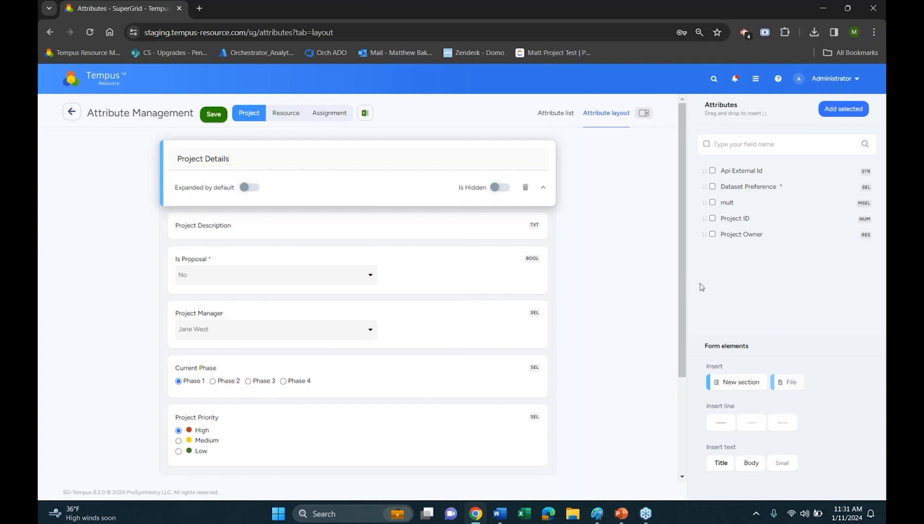
Select the unused Project Owner and Project ID attributes, and clear both selections
drag(706, 234, 708, 284)
click(712, 234)
click(713, 218)
click(713, 219)
click(712, 234)
Move the File section between Project Details and High Priority Fields in the project layout
drag(789, 373, 229, 448)
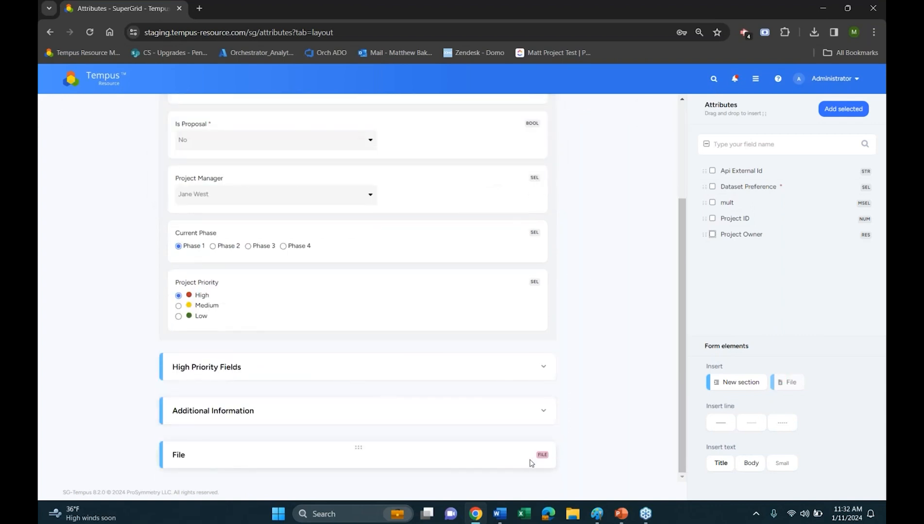
drag(442, 445, 446, 355)
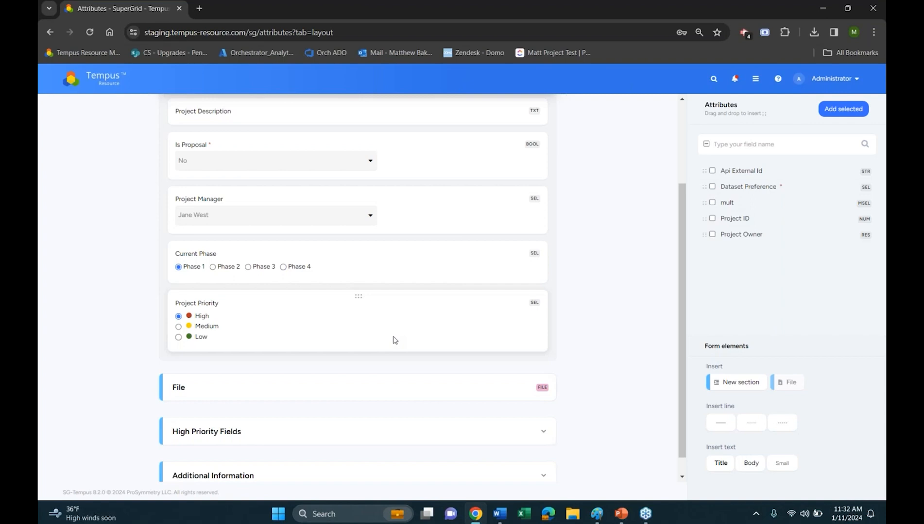
scroll(597, 369, down, 1)
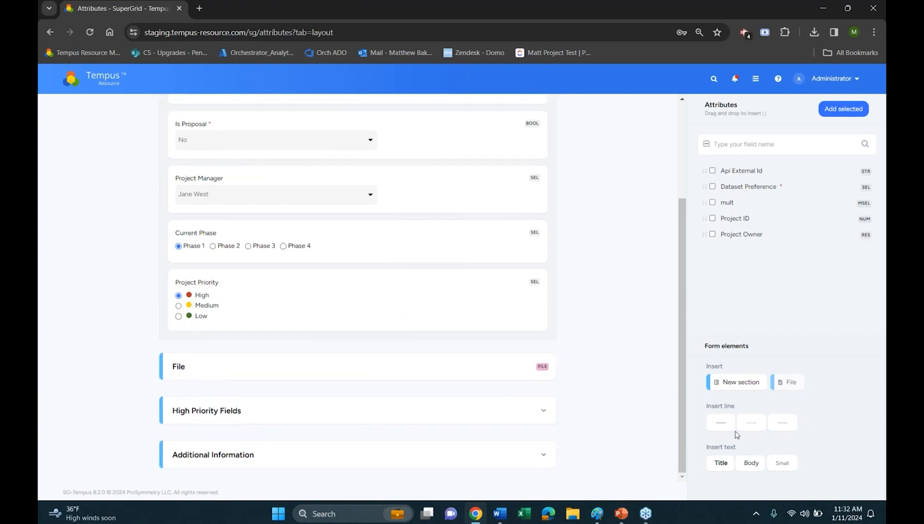
Expand the High Priority Fields section, insert a Title text element above the Hierarchy field, and select its text
click(429, 412)
scroll(454, 404, down, 5)
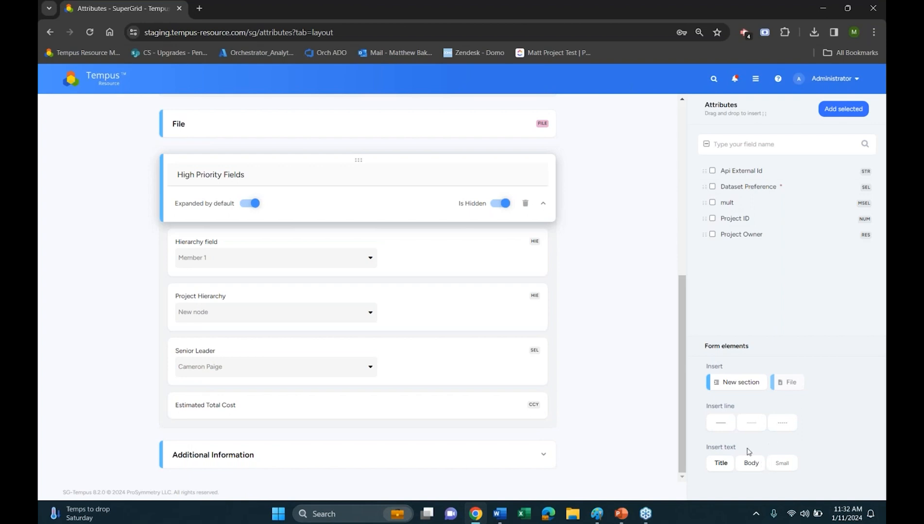
click(721, 462)
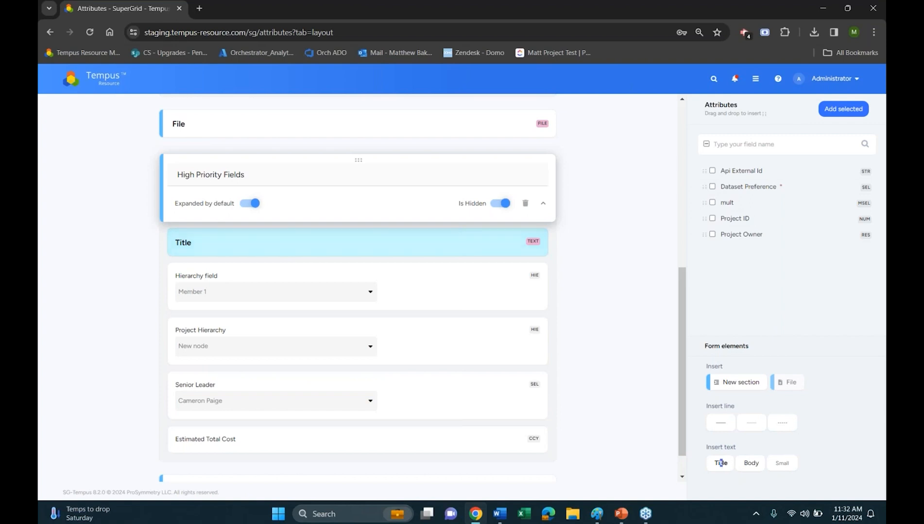
click(418, 249)
click(286, 219)
drag(271, 213, 138, 211)
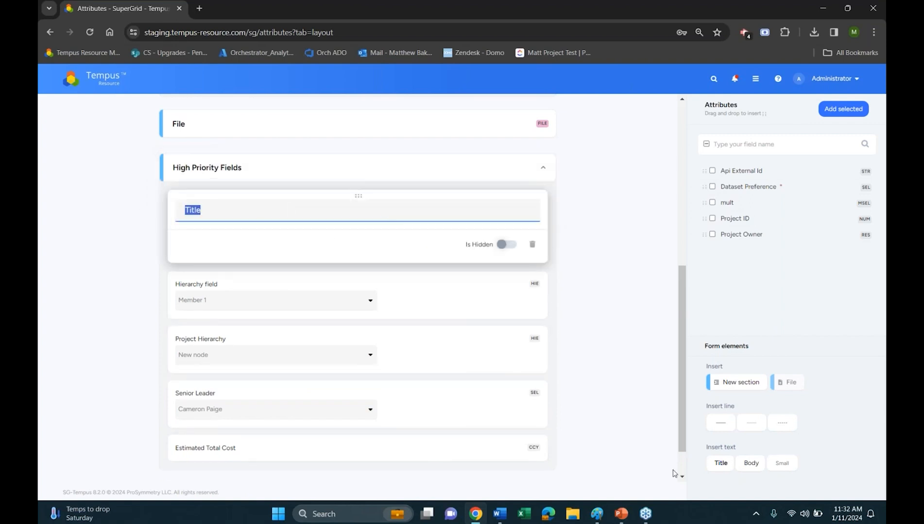
Insert a Body text element below the title in High Priority Fields, and delete it
click(751, 463)
click(339, 296)
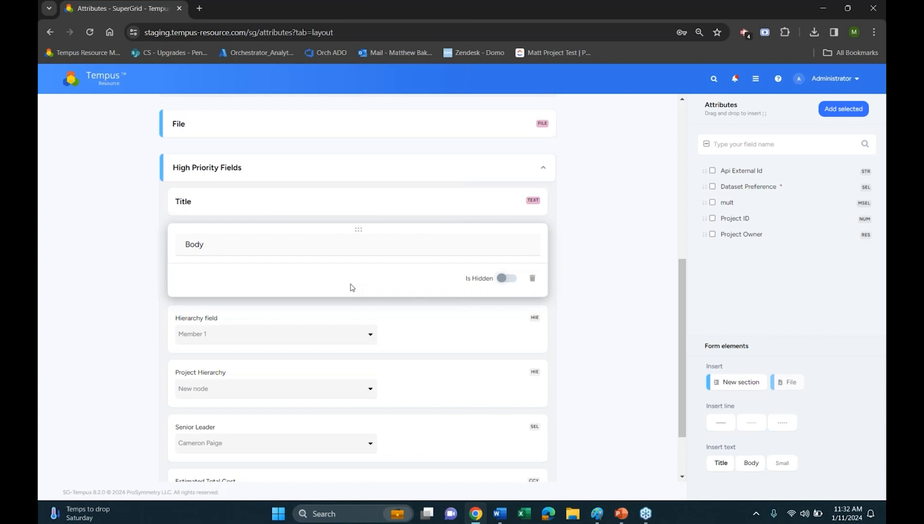
click(532, 278)
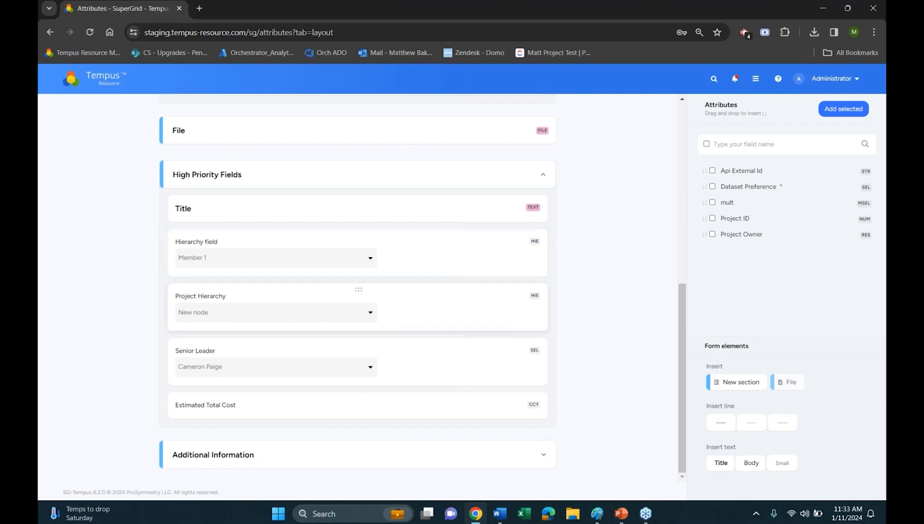
Change the display label of the Project Manager field in Project Details to Manager
scroll(241, 274, up, 1)
scroll(240, 274, up, 6)
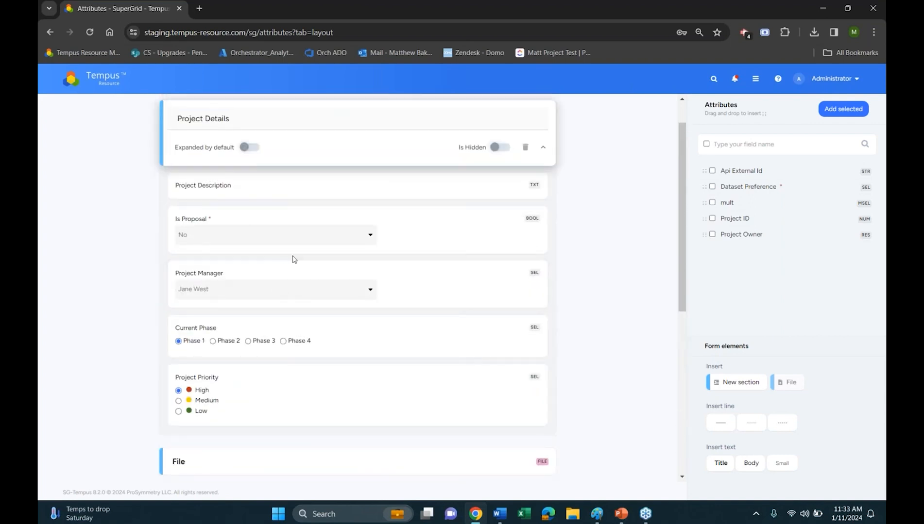
click(328, 275)
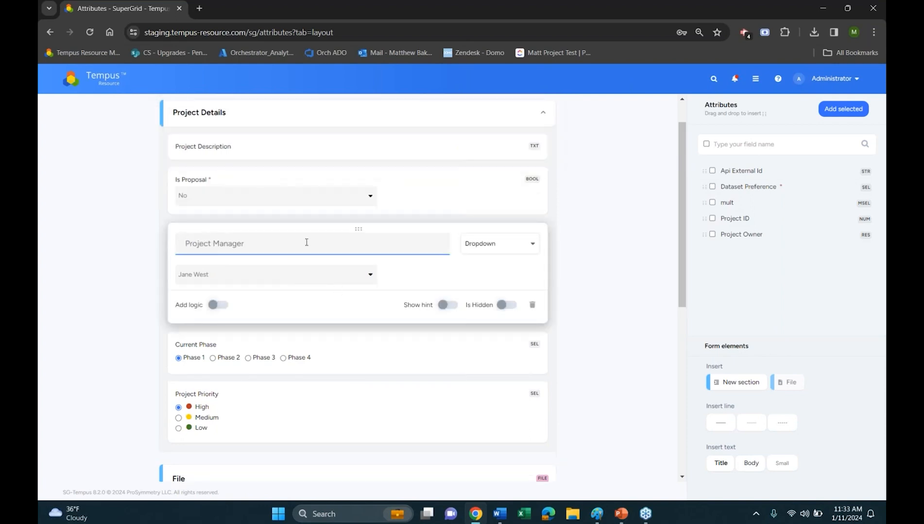
text(Manas)
key(BackSpace)
text(ger)
click(493, 288)
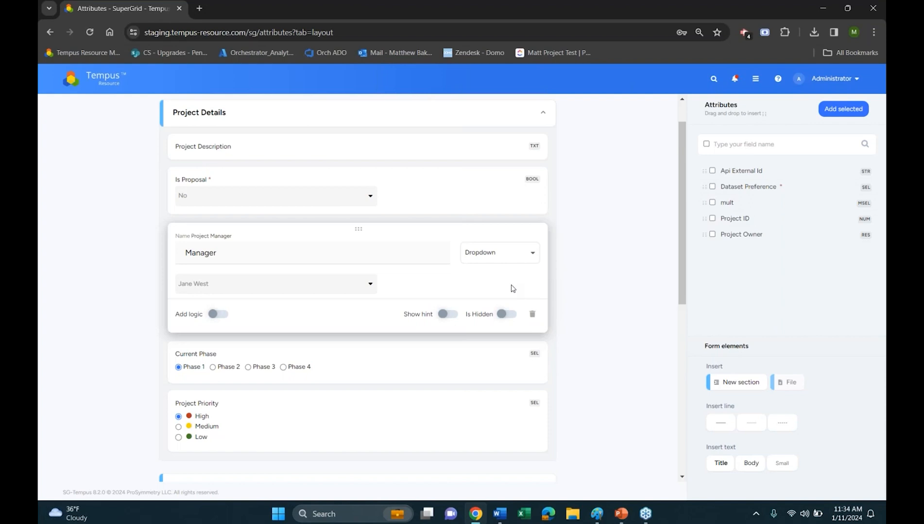
Clear the custom label of the Project Manager field to restore its original name
drag(231, 254, 118, 247)
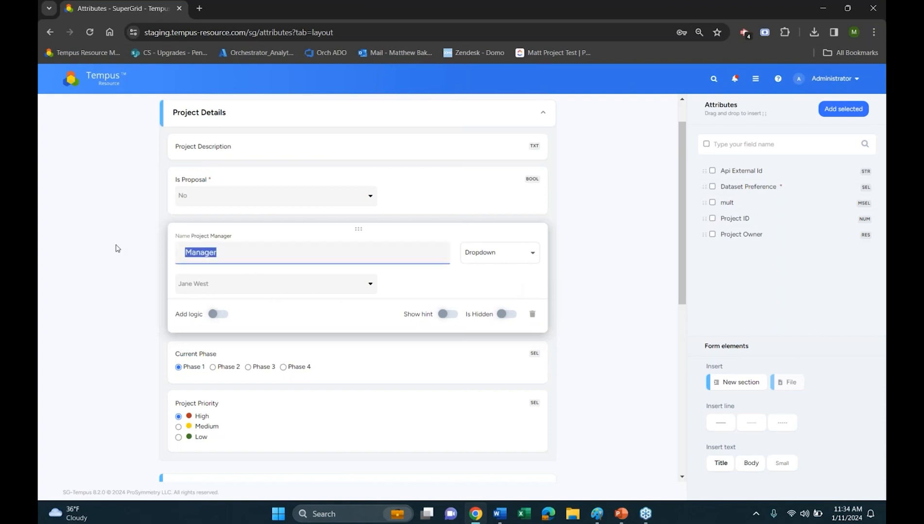
key(BackSpace)
click(491, 277)
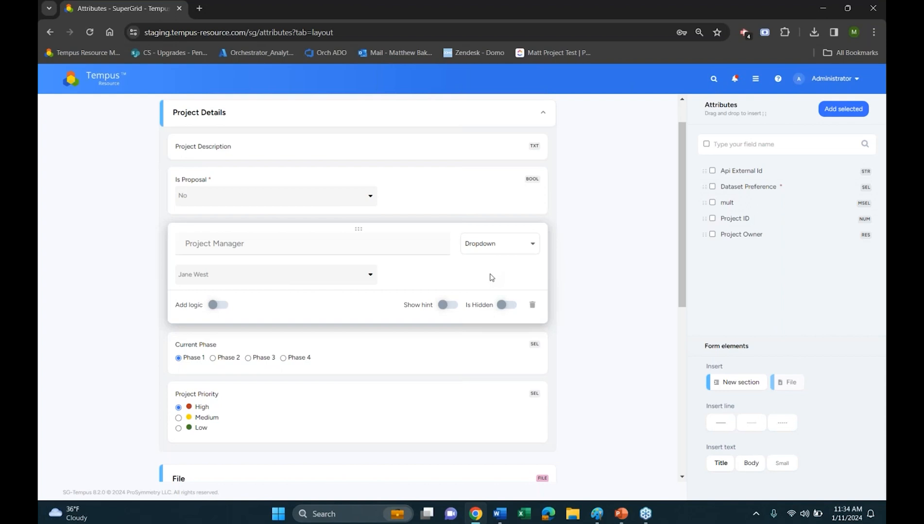
Switch the Project Manager field's display to Radio Line, settle on Radio List, and turn on its hint
click(493, 248)
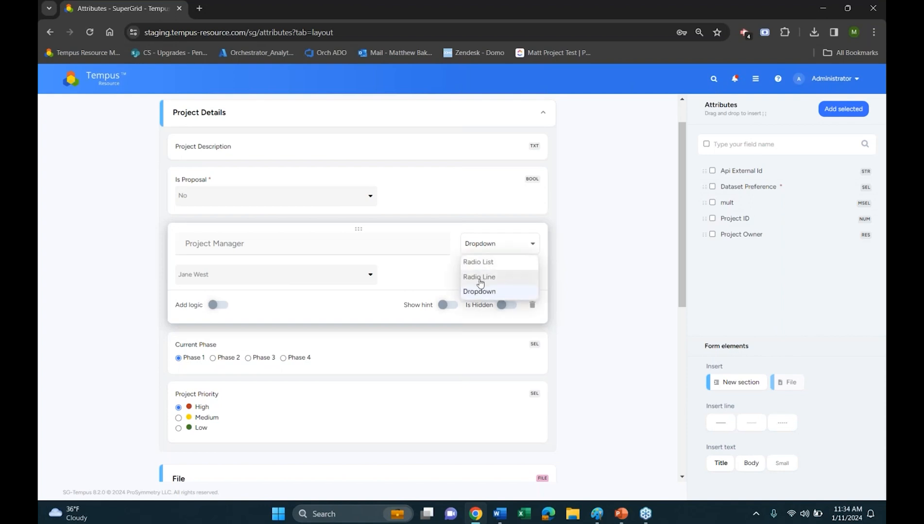
click(480, 276)
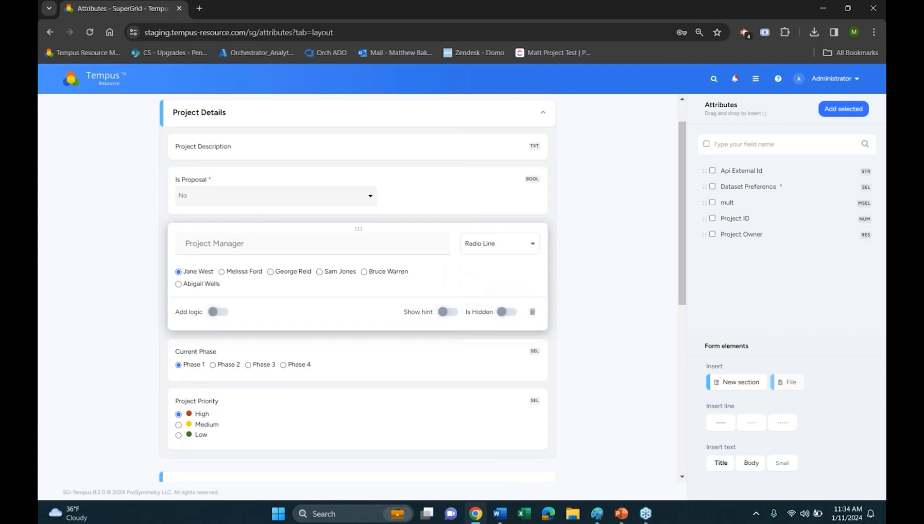
click(508, 248)
click(482, 266)
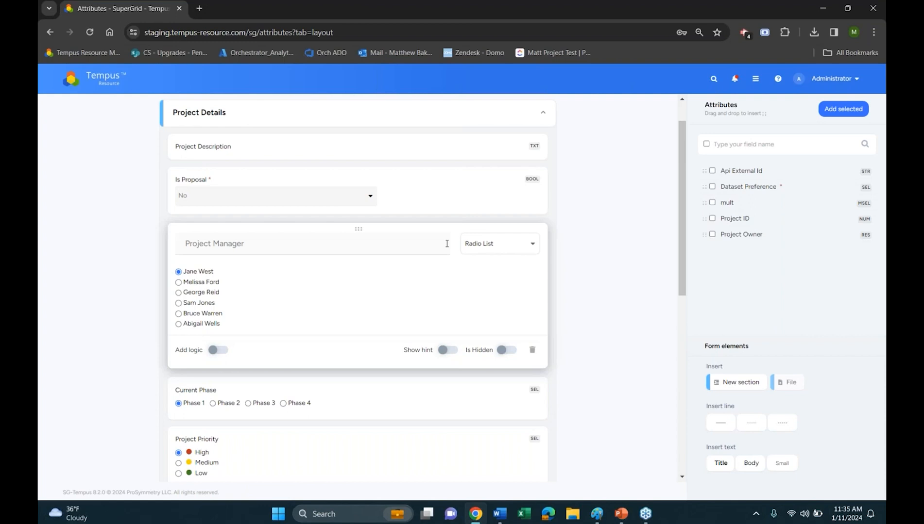
click(445, 350)
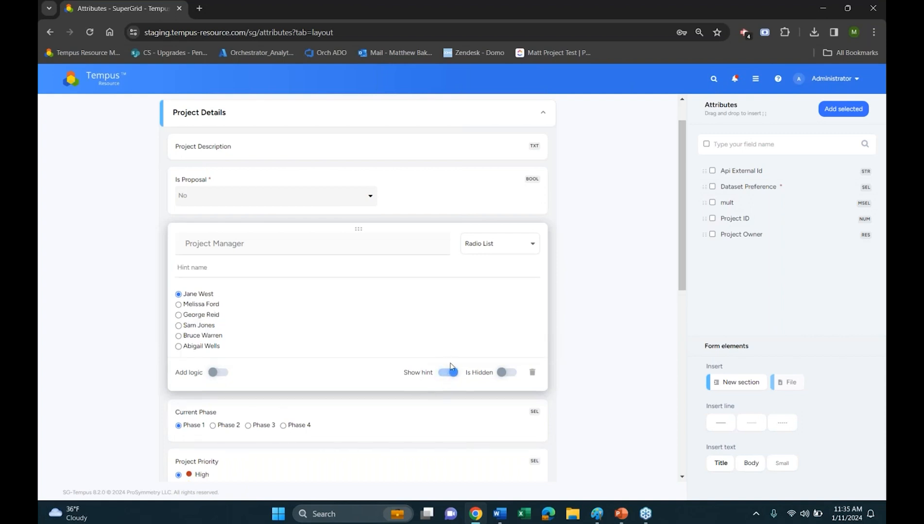
click(285, 267)
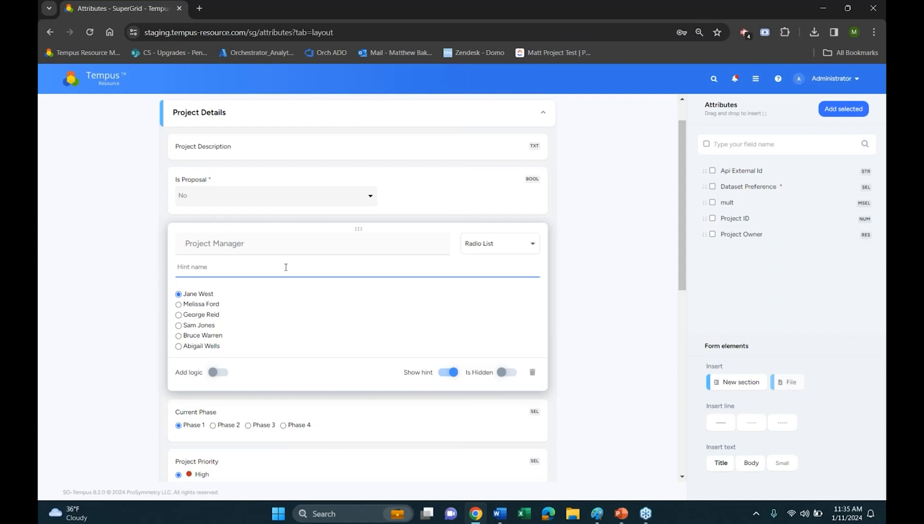
Turn on the hint for Project Priority and enter "Priority of the Project. When High, Fill out the additonal fields."
scroll(310, 346, down, 8)
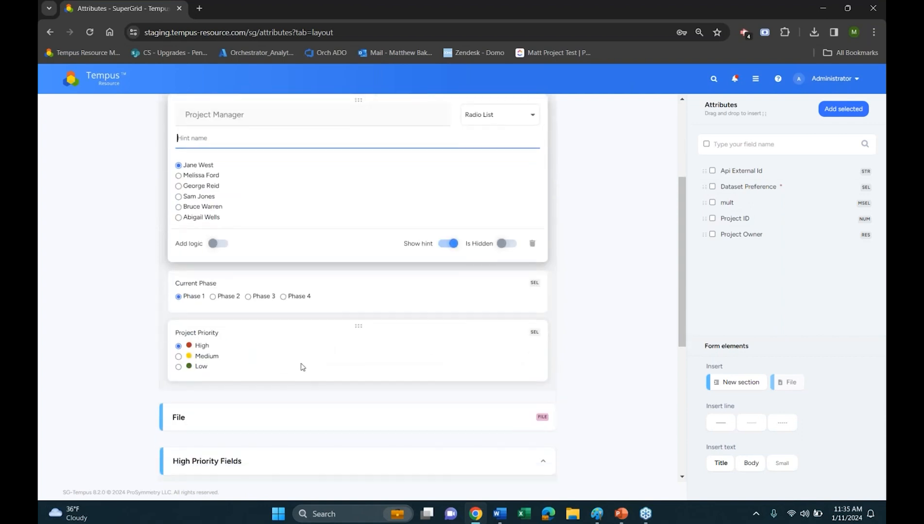
scroll(321, 343, up, 5)
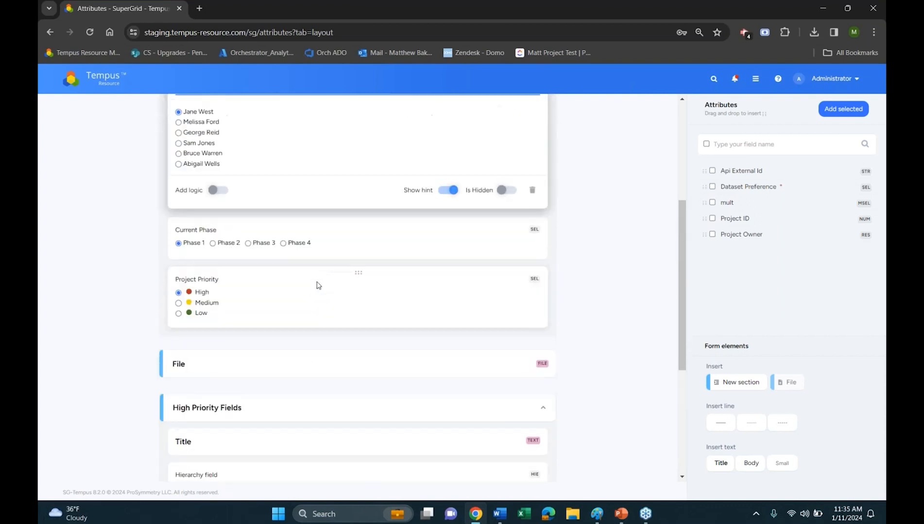
click(334, 310)
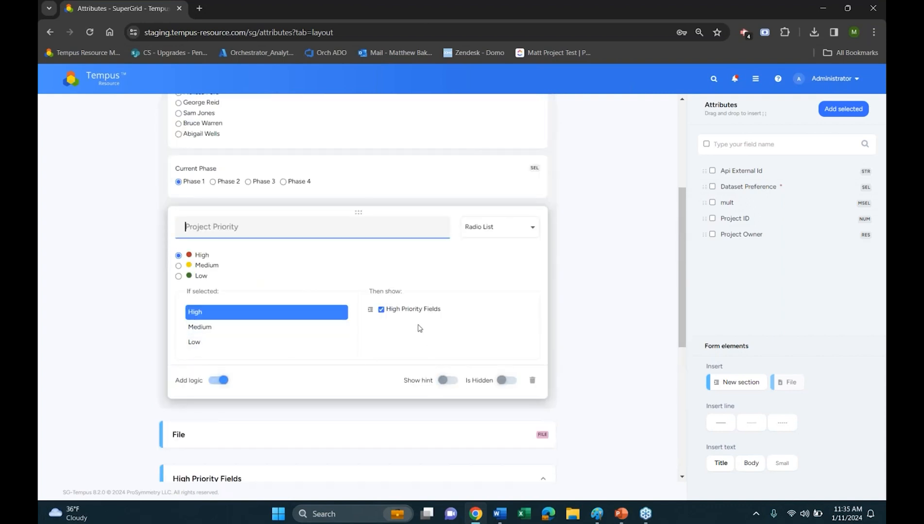
click(448, 381)
click(280, 250)
text(Prio)
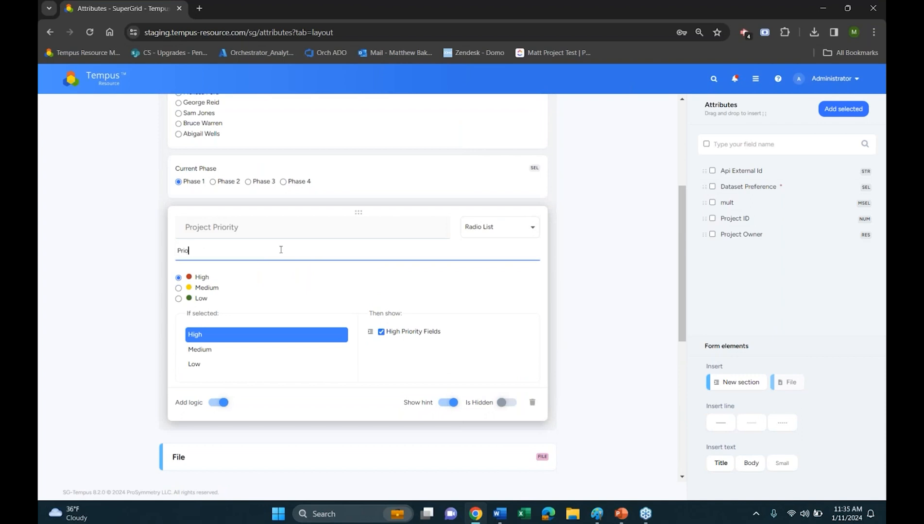
text(rity of the Project. When High, Fo)
key(BackSpace)
text(ill out the additonal fields.)
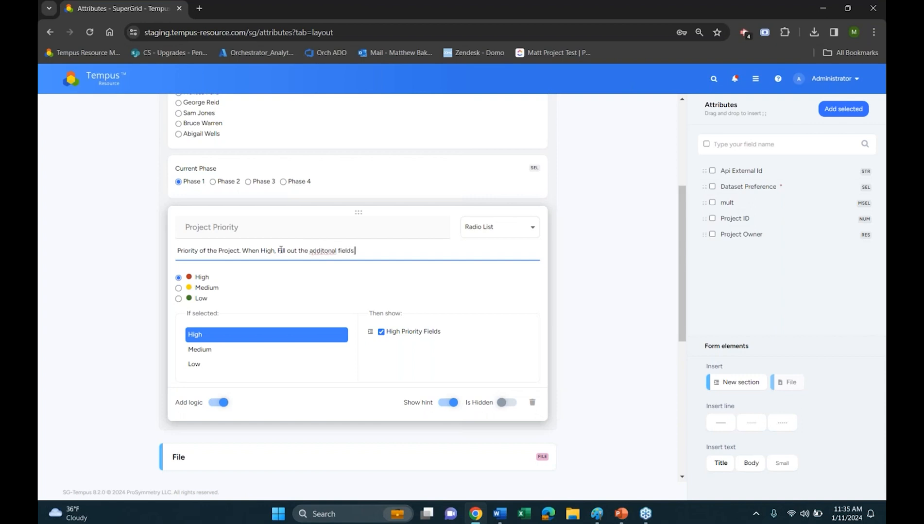
Correct the misspelled word in the Project Priority hint to "additional"
right_click(324, 251)
click(348, 262)
click(585, 192)
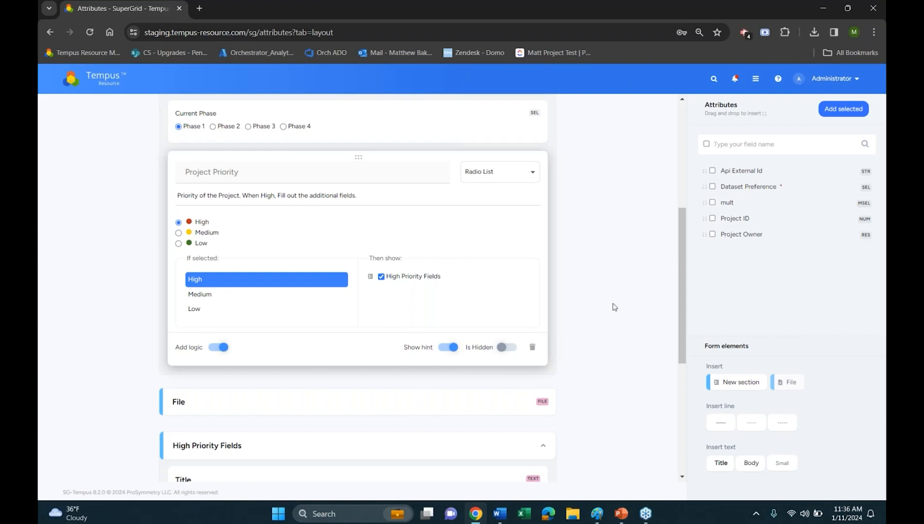
Review the High Priority Fields section's expansion and hidden settings along with the fields it contains
scroll(497, 362, down, 2)
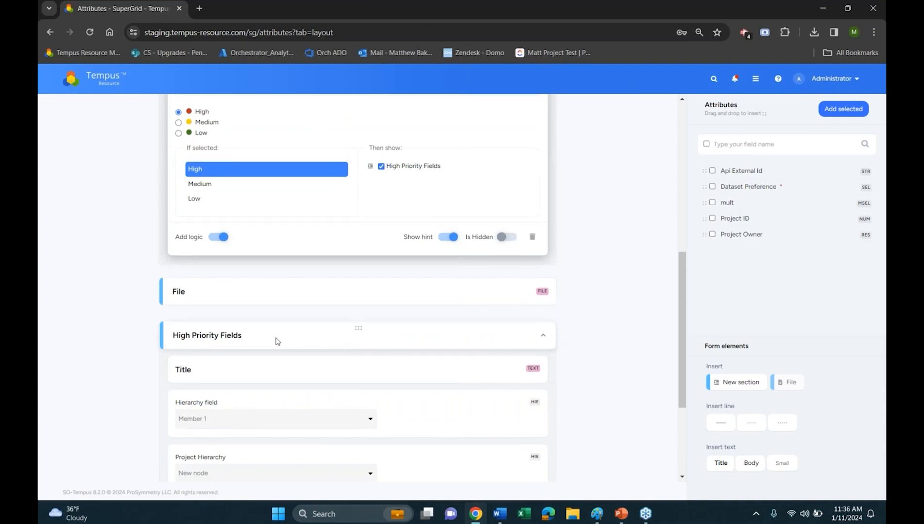
click(292, 340)
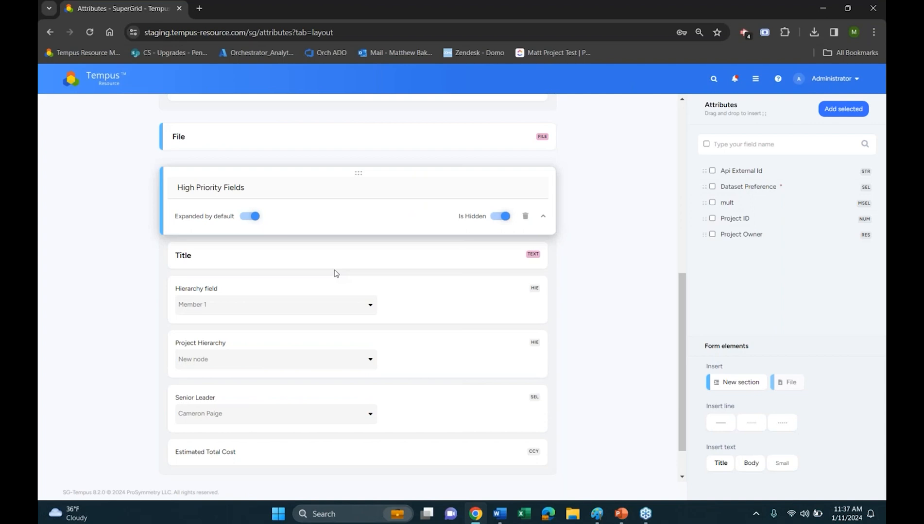
scroll(256, 266, up, 1)
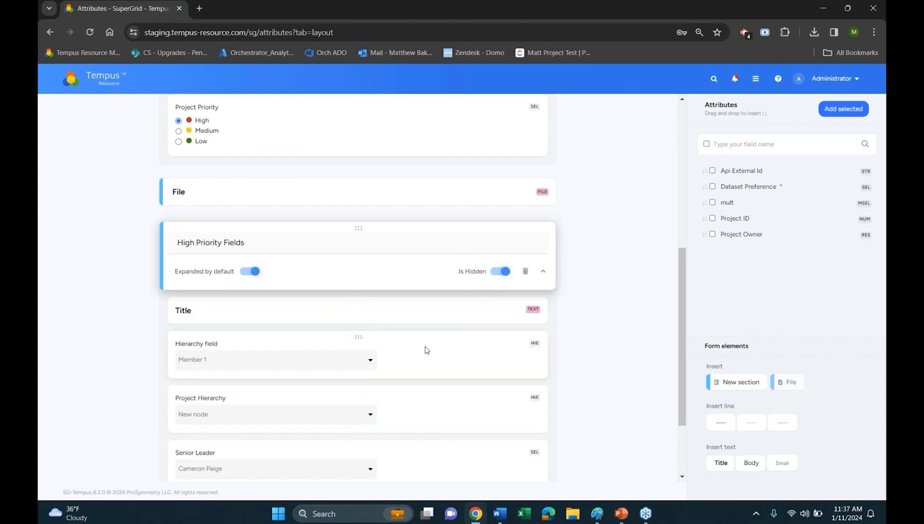
scroll(428, 439, down, 1)
scroll(427, 413, down, 1)
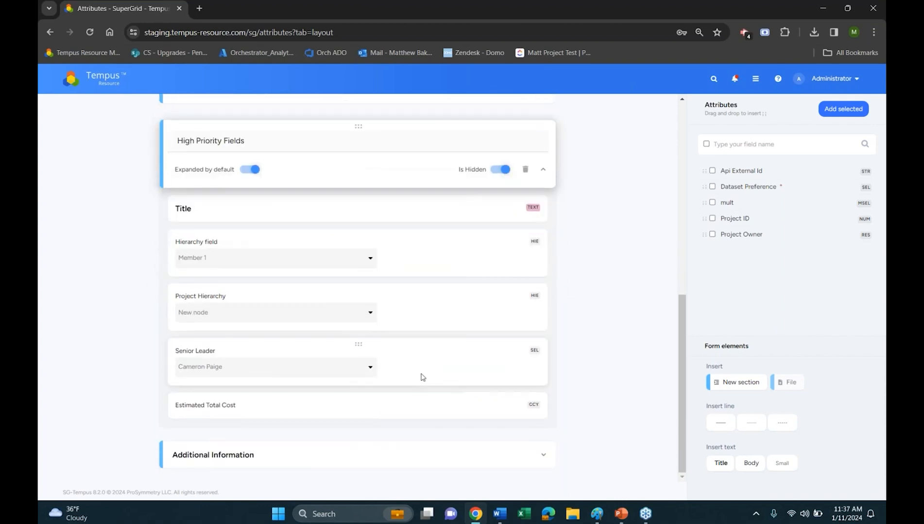
scroll(422, 377, up, 3)
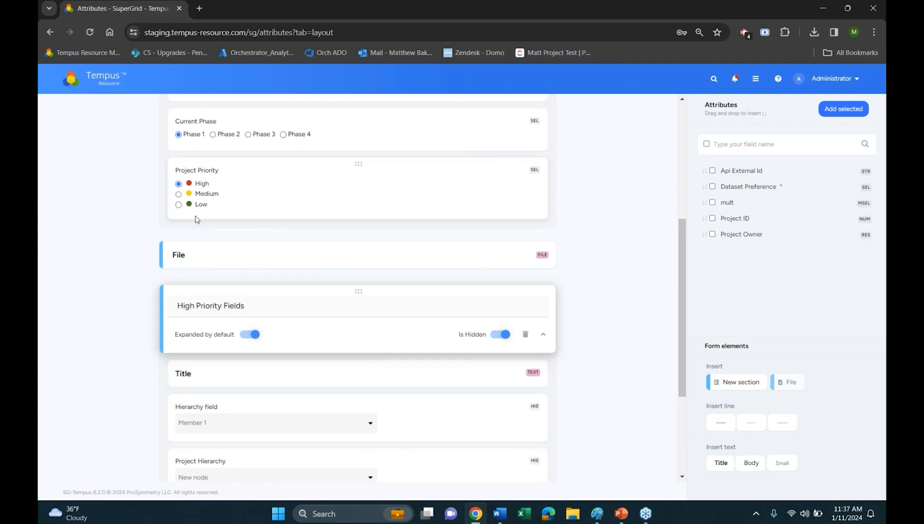
Examine which section the Project Priority logic shows for Medium, Low and High, and compare it with the High Priority Fields section
click(316, 193)
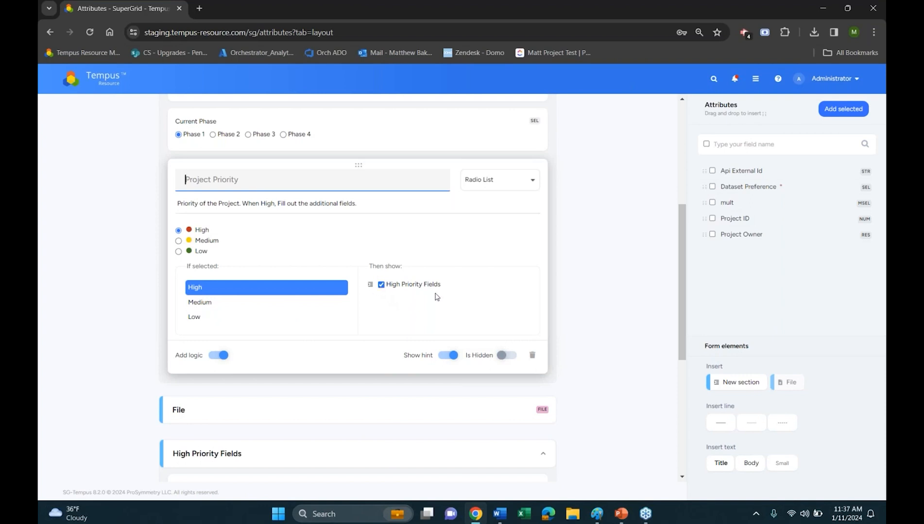
click(267, 303)
click(269, 317)
click(287, 306)
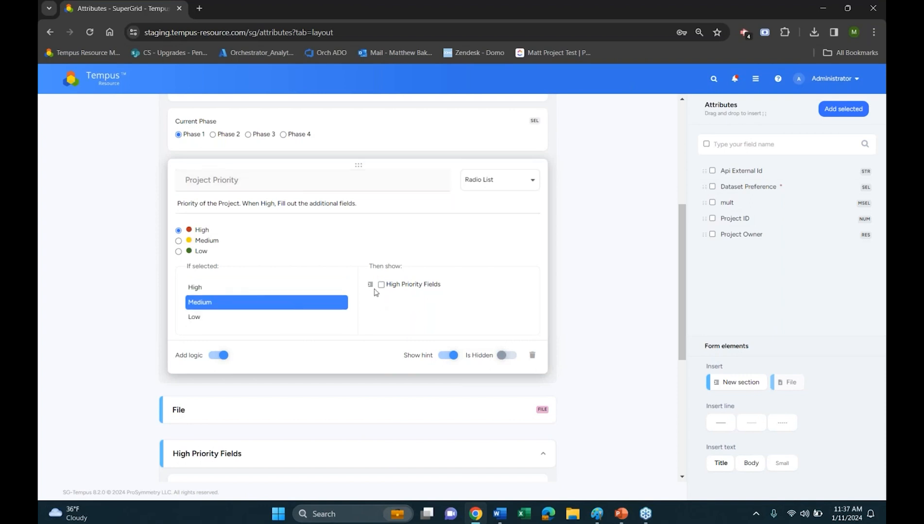
click(290, 292)
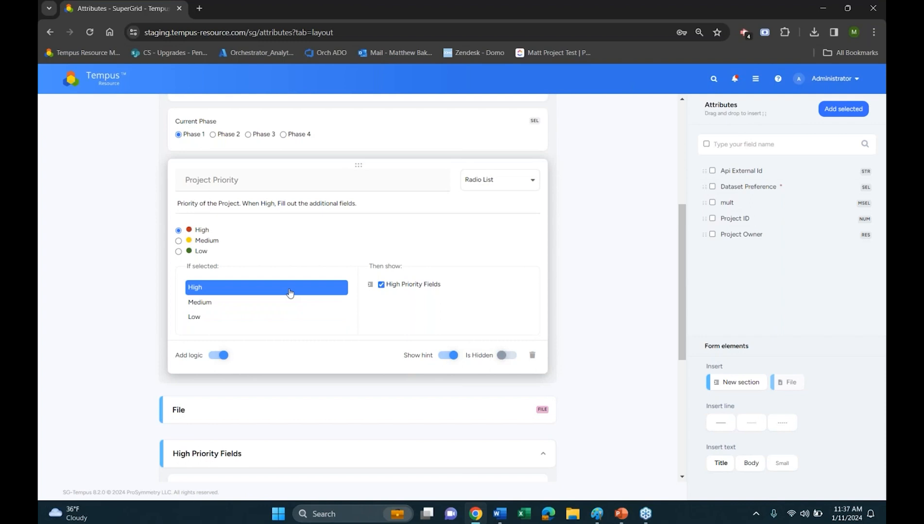
scroll(371, 407, down, 2)
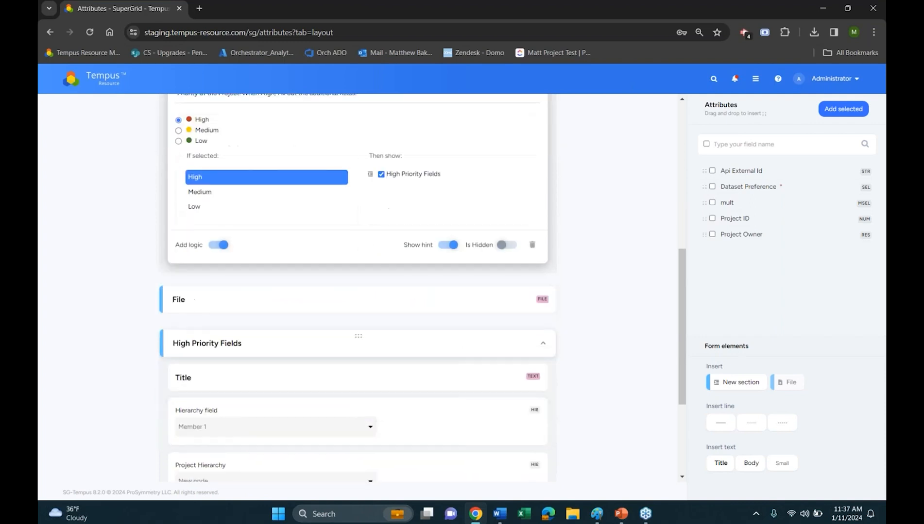
scroll(316, 340, down, 1)
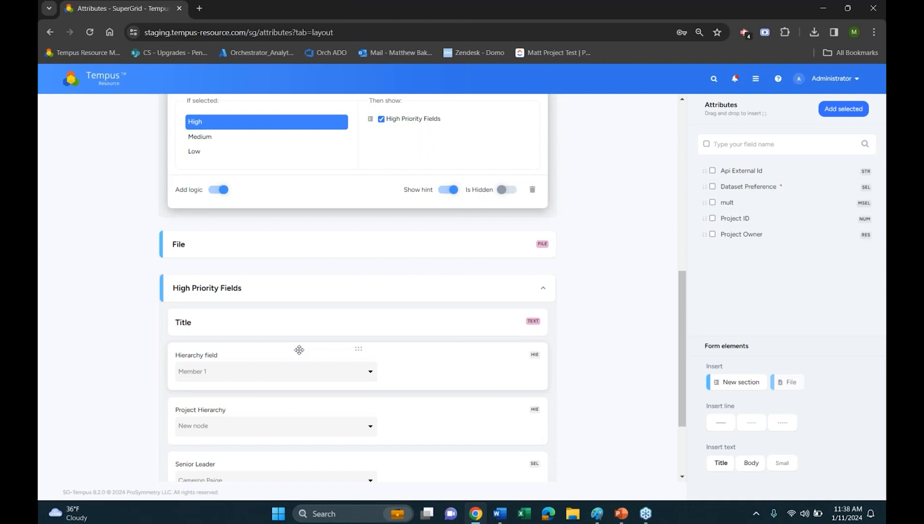
scroll(299, 349, up, 5)
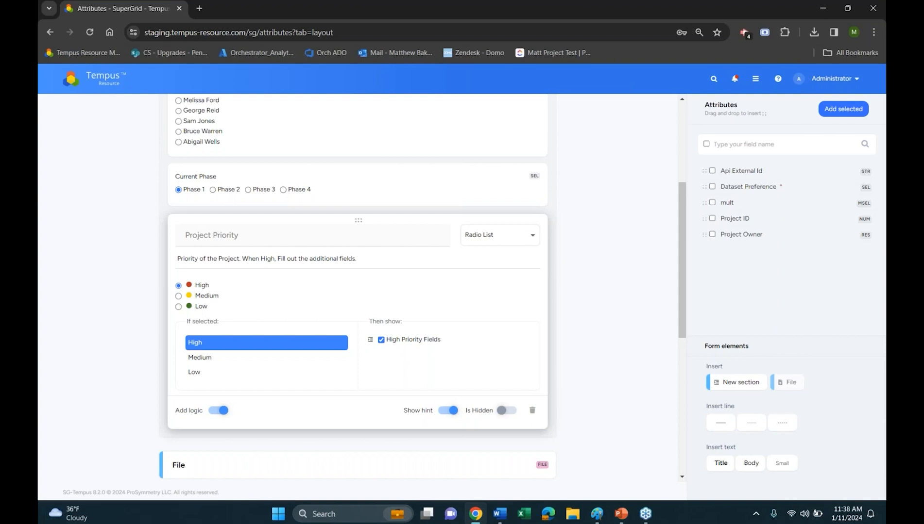
scroll(291, 301, up, 4)
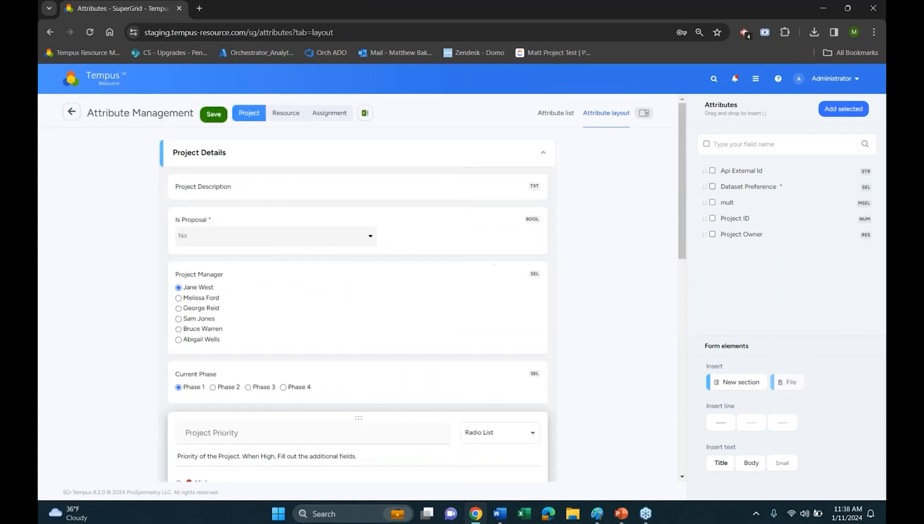
Switch from the layout to the project attribute list and locate the Project Manager attribute
click(555, 113)
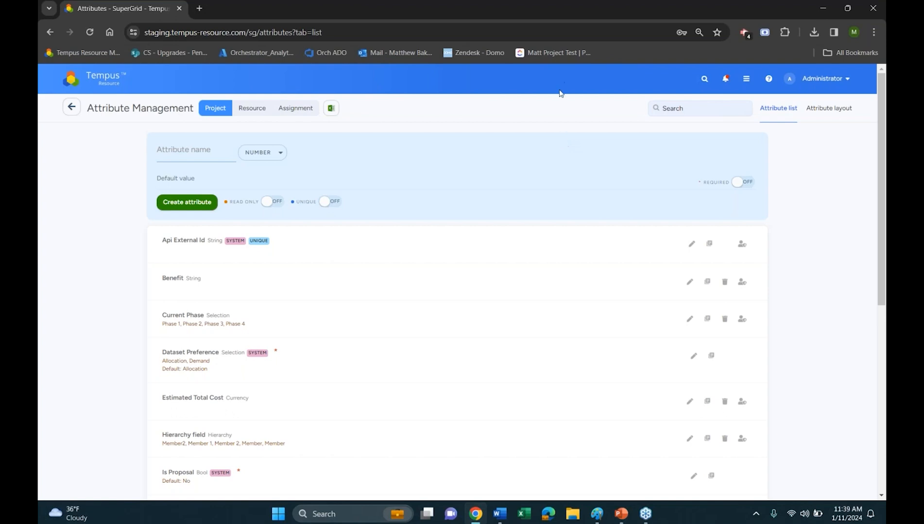
scroll(559, 92, down, 1)
scroll(485, 448, down, 5)
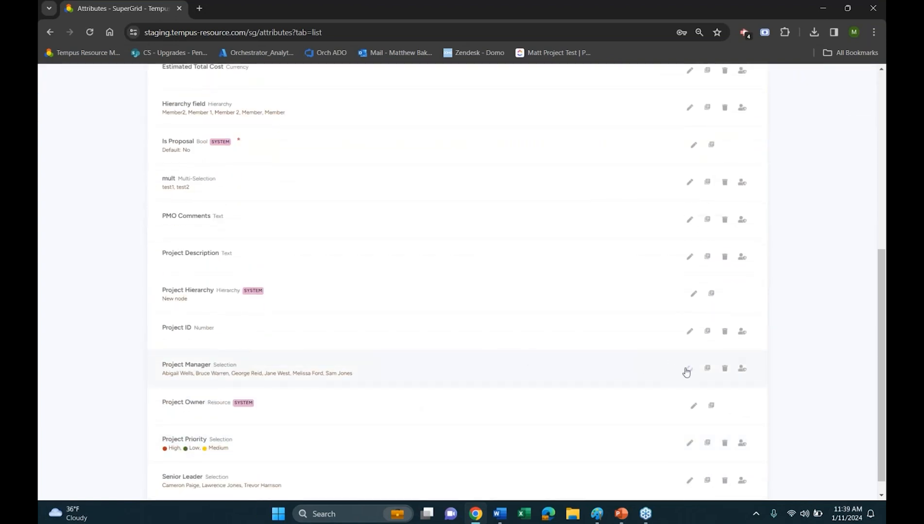
Try converting the Project Manager attribute's type to String, accepting the data loss, and cancel the edit
click(689, 368)
scroll(377, 392, down, 2)
click(277, 259)
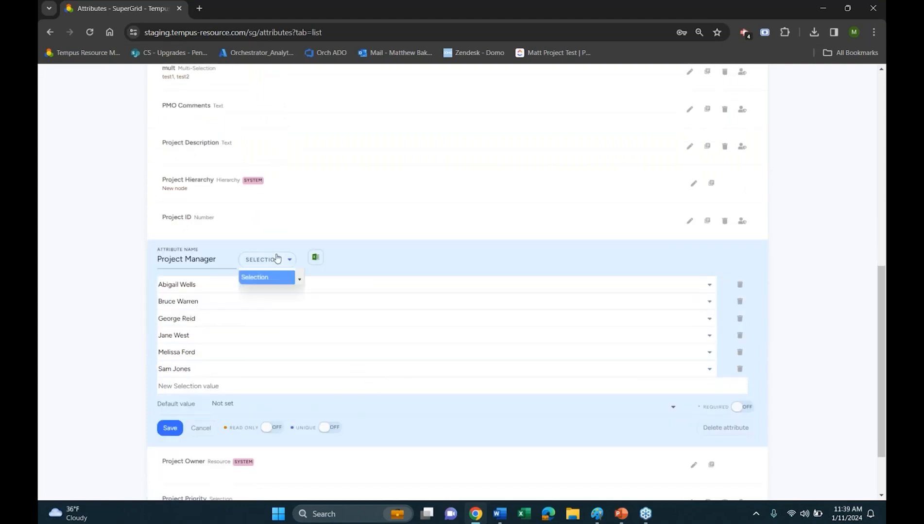
scroll(278, 358, up, 2)
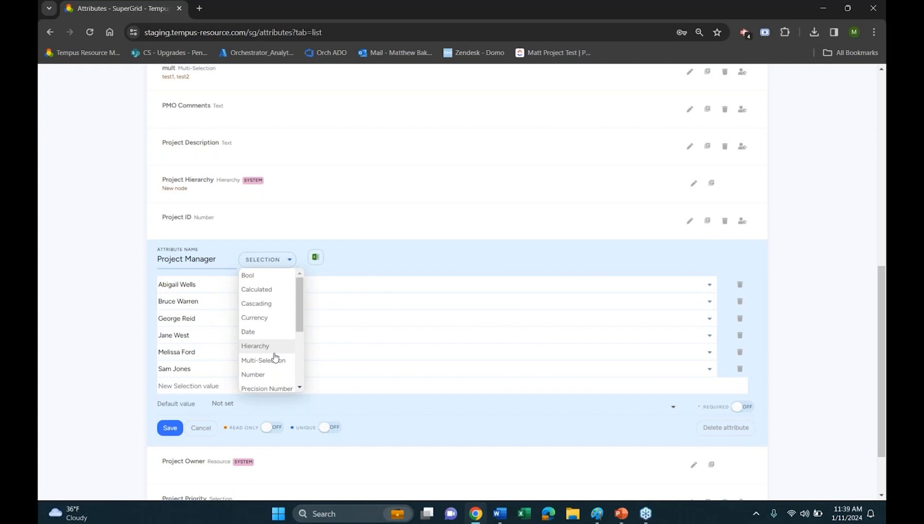
scroll(273, 356, down, 3)
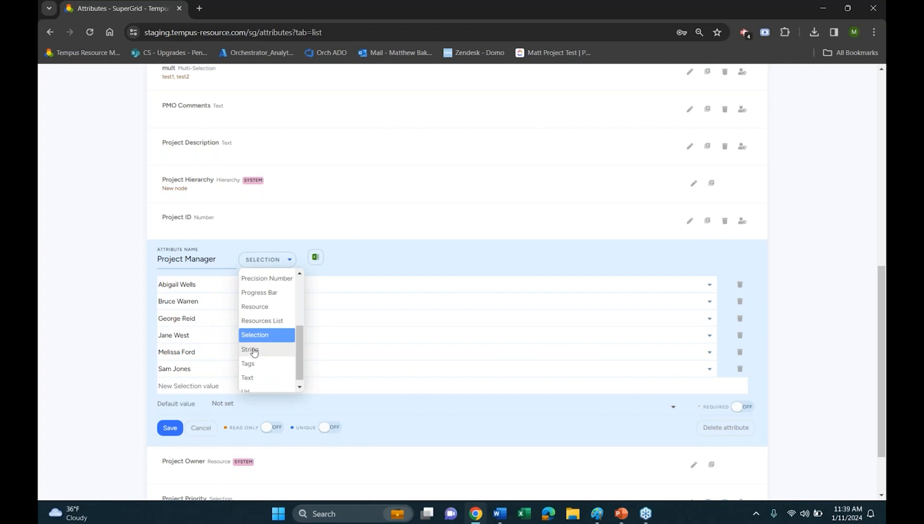
click(261, 350)
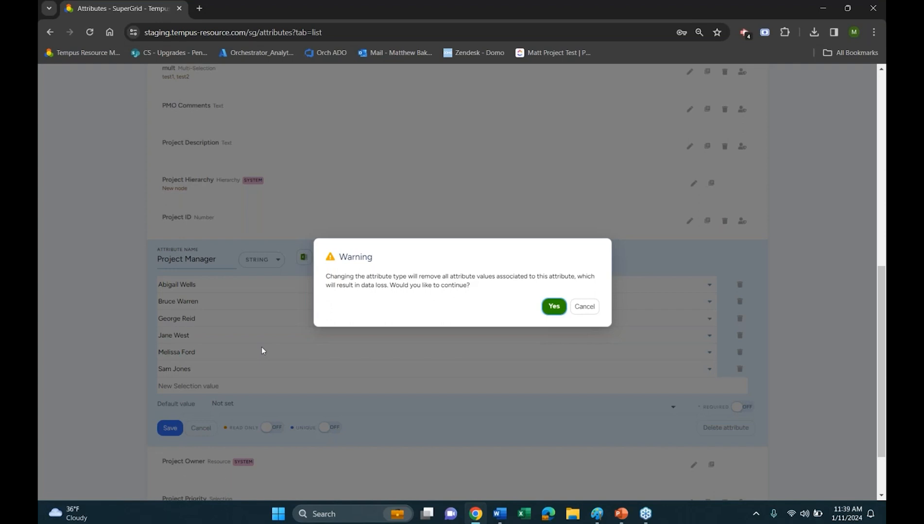
click(553, 308)
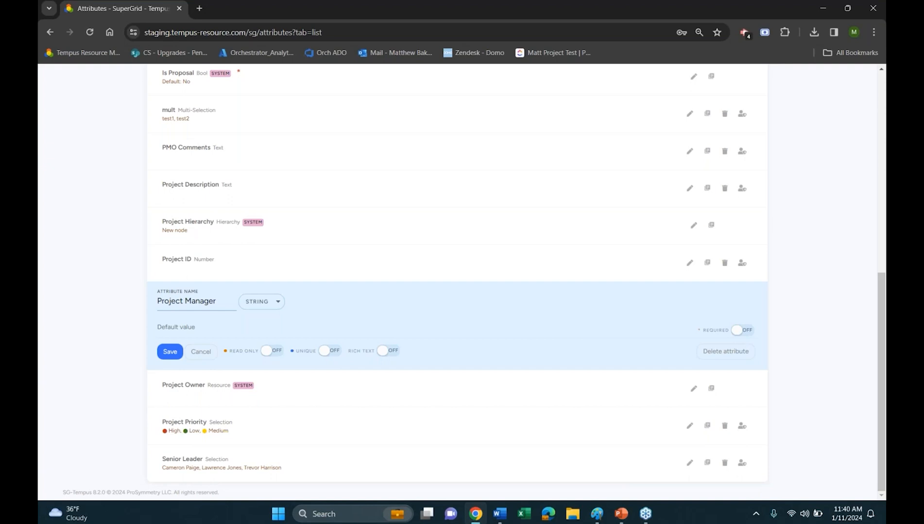
click(202, 355)
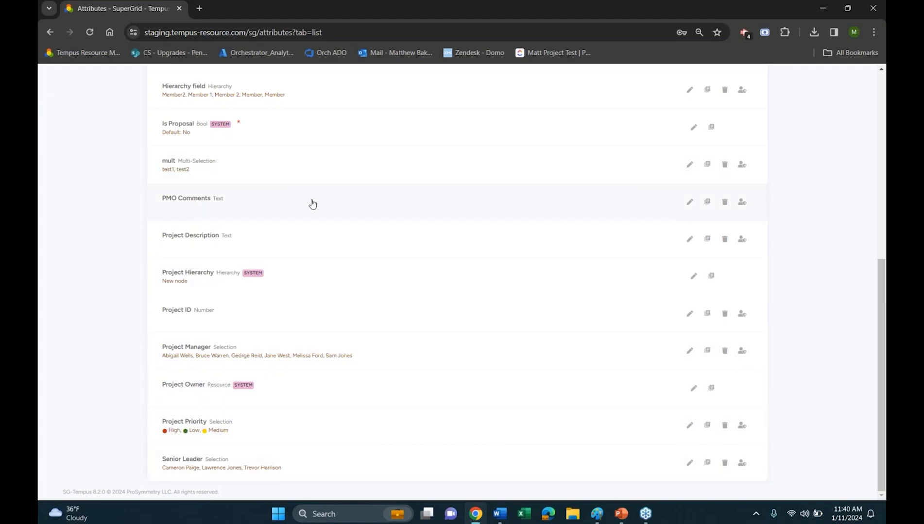
Try bulleted and numbered list formatting in the PMO Comments attribute's default value, and cancel the edit
click(689, 202)
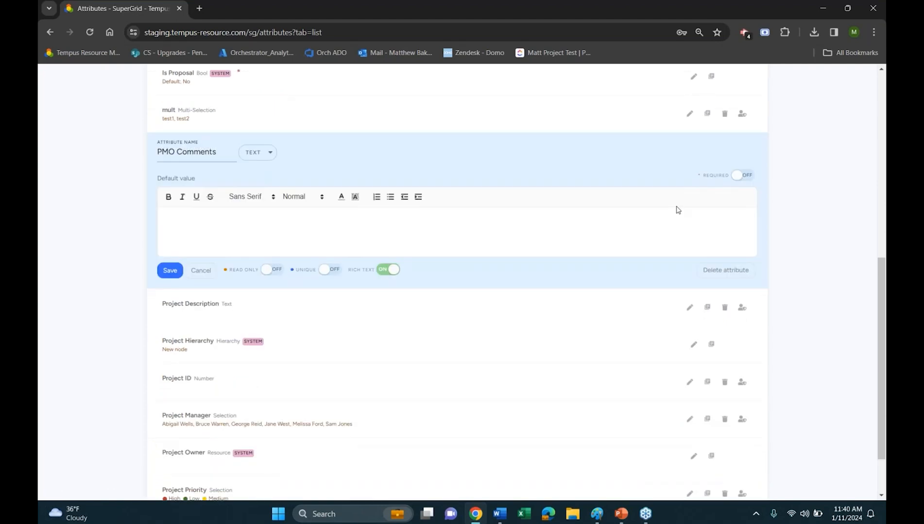
click(391, 202)
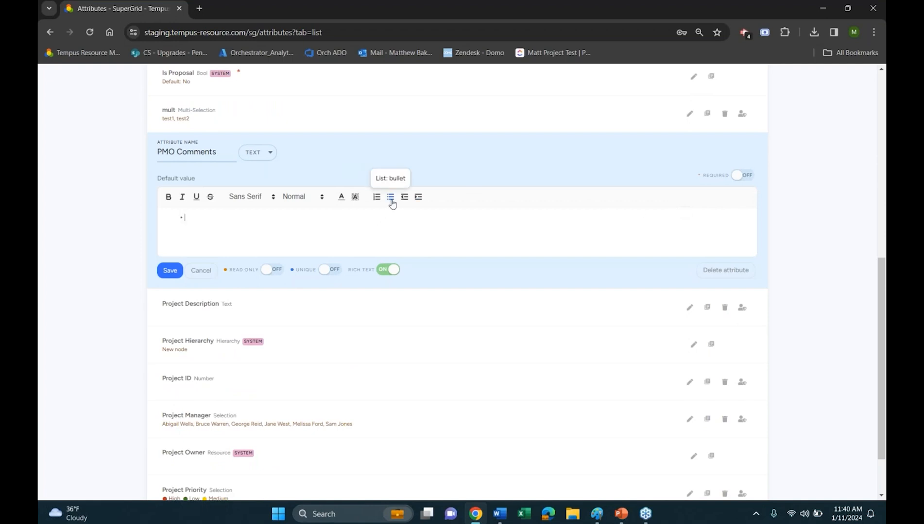
click(380, 201)
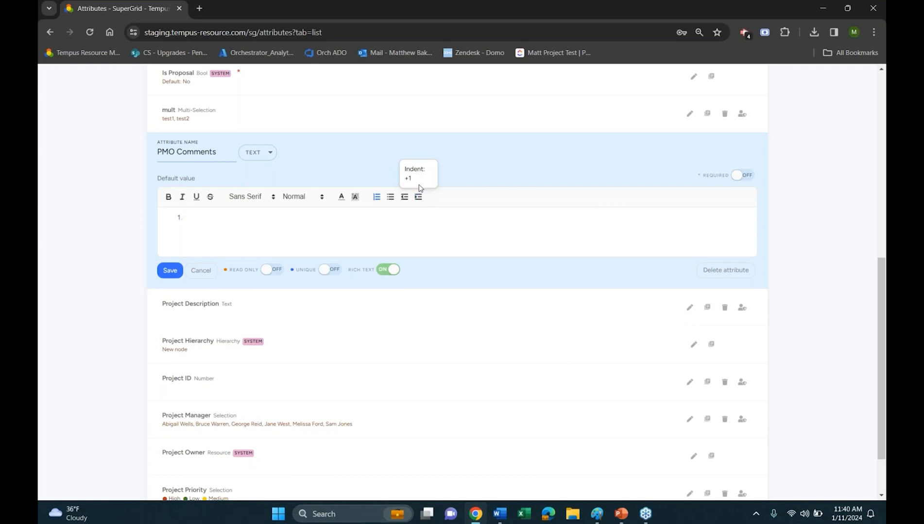
click(208, 271)
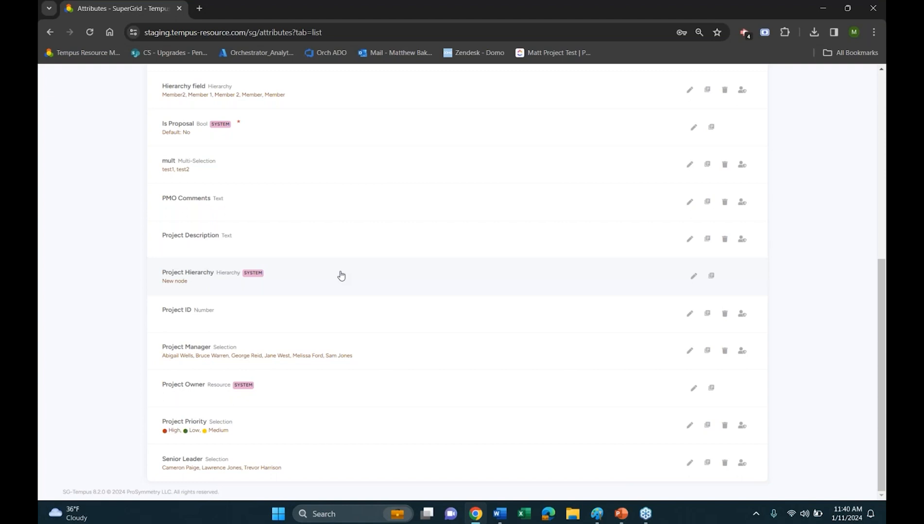
Create a project attribute named Resource with the attribute type Resource
scroll(324, 211, up, 5)
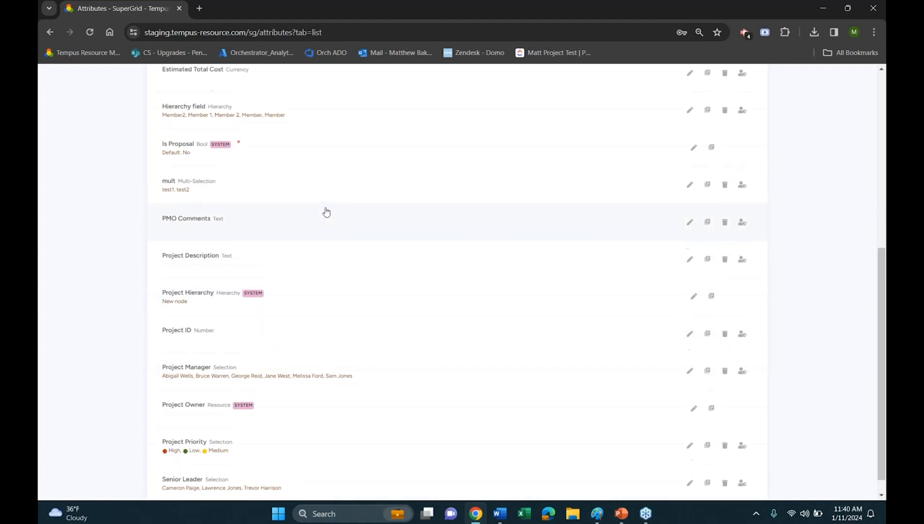
scroll(322, 318, up, 3)
scroll(340, 384, down, 6)
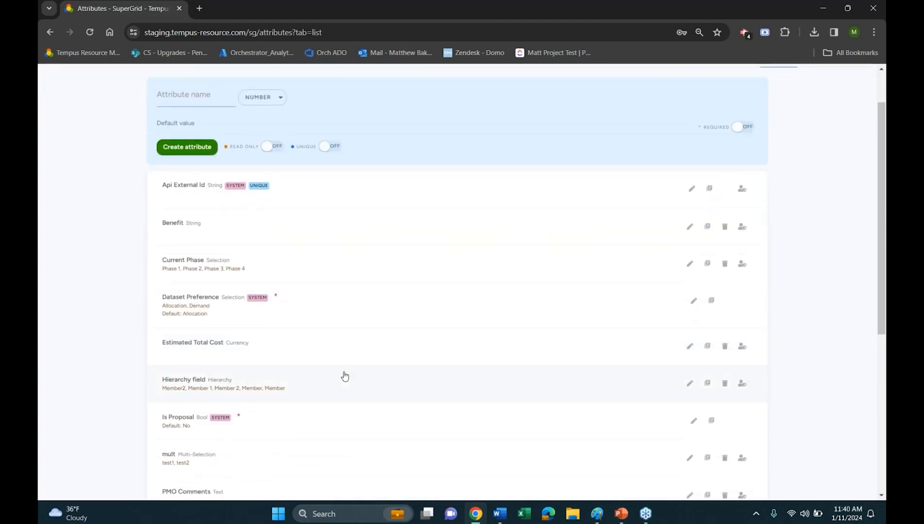
scroll(345, 377, down, 3)
scroll(497, 334, up, 10)
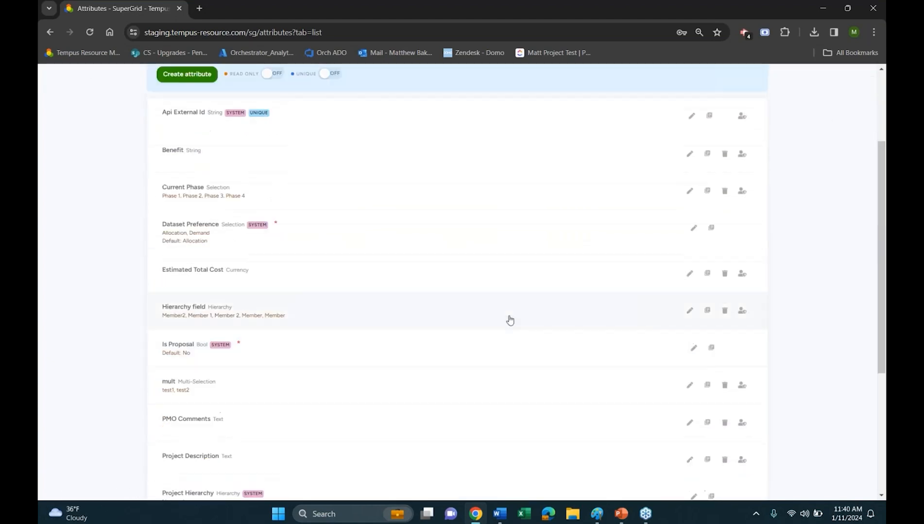
click(213, 146)
text(Resource)
click(266, 153)
click(291, 273)
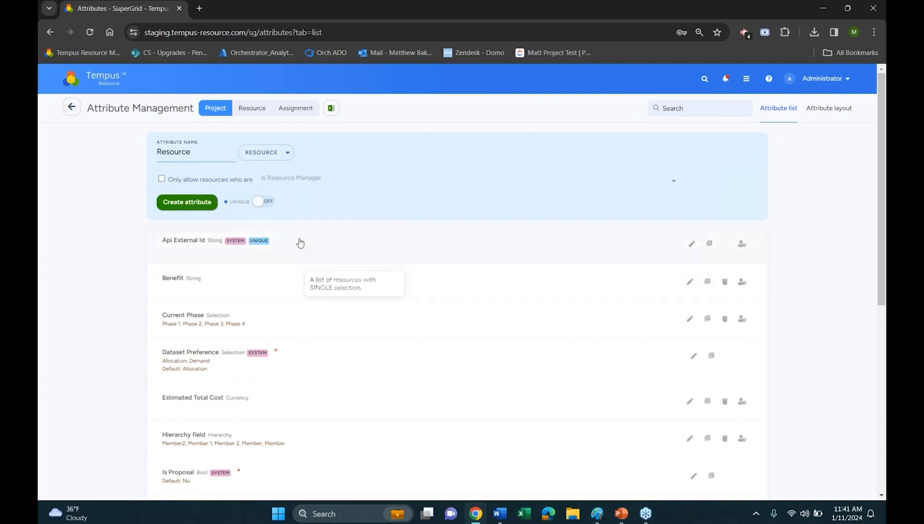
click(193, 203)
Try restricting the Resource attribute to only certain resources, view the available restriction options, and cancel the edit
scroll(312, 342, down, 10)
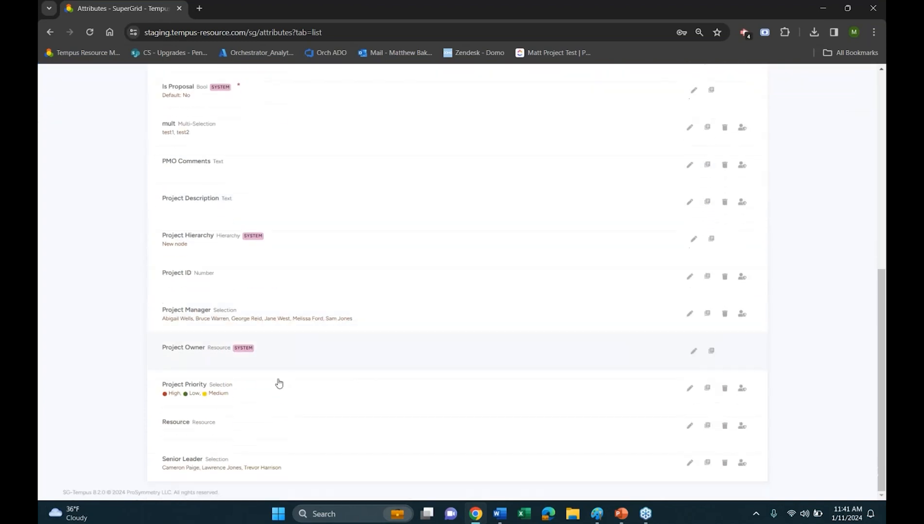
click(689, 426)
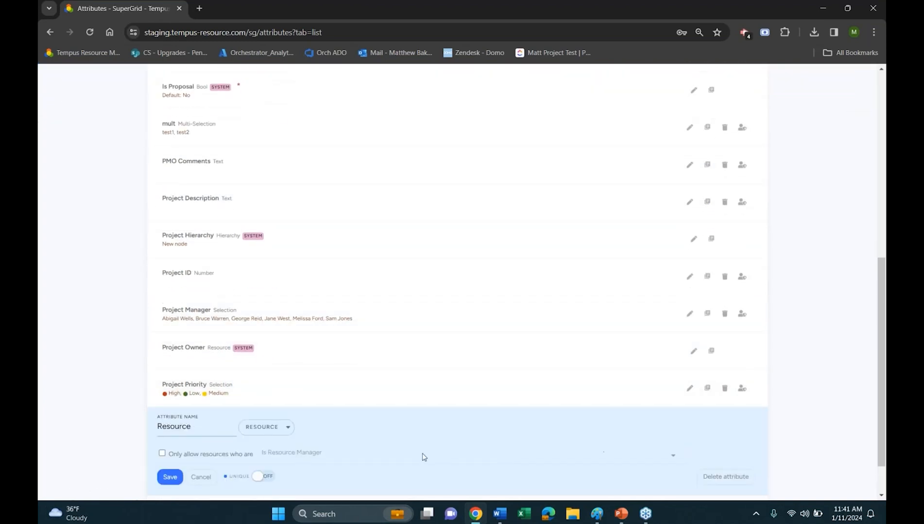
click(177, 403)
click(304, 403)
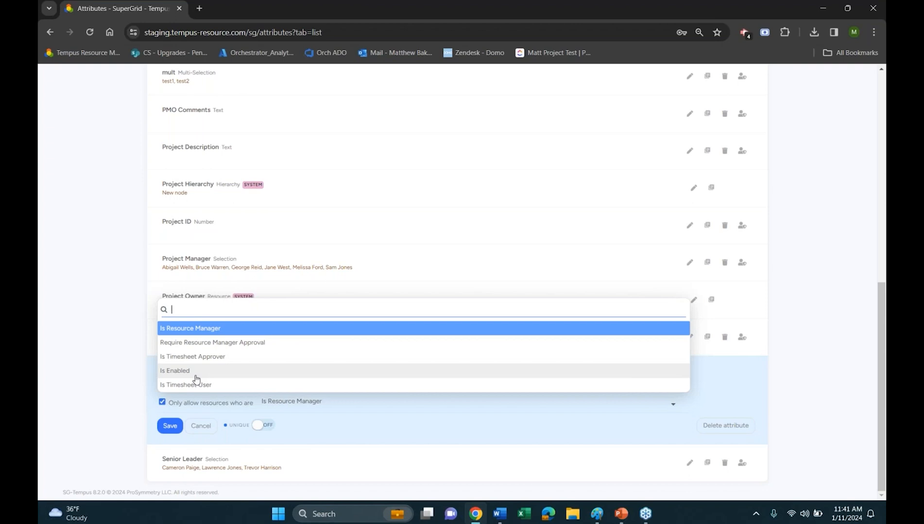
click(208, 428)
scroll(208, 431, up, 15)
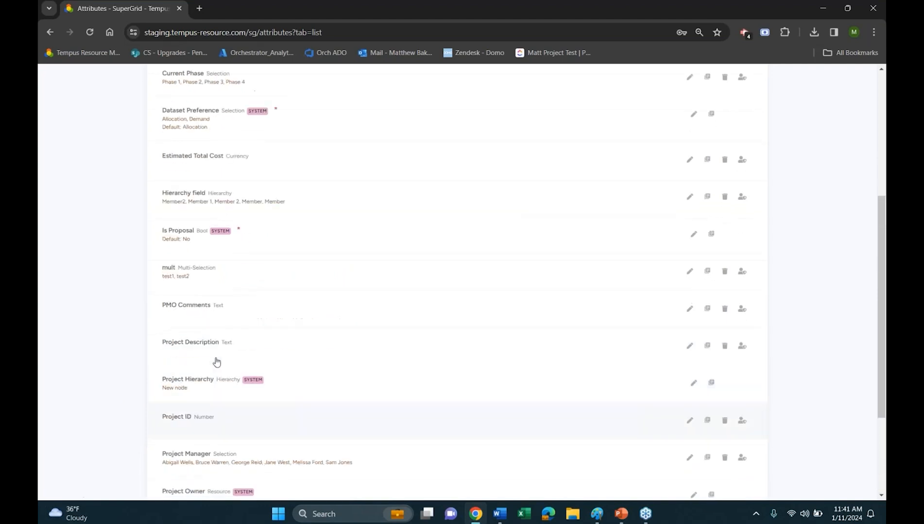
From the home page, draft a bug report with the subject "There is Bug" and the system area Reporting
click(104, 82)
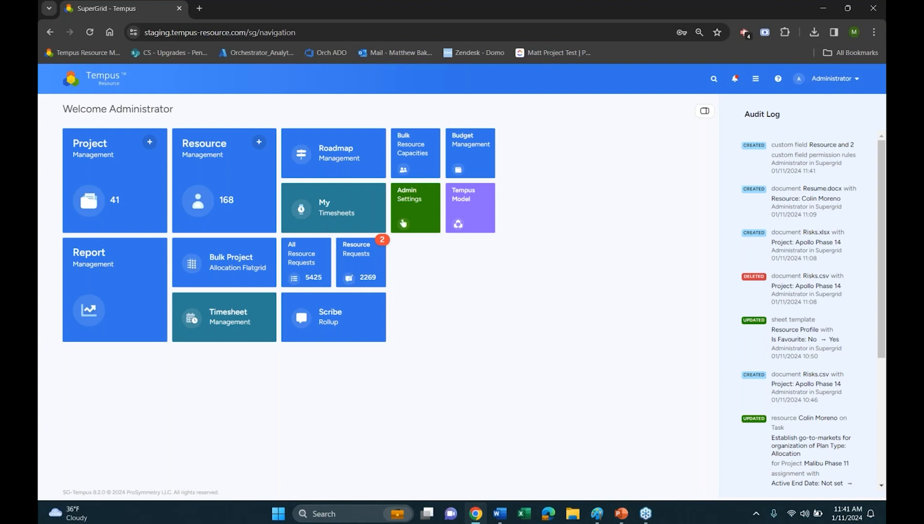
click(778, 80)
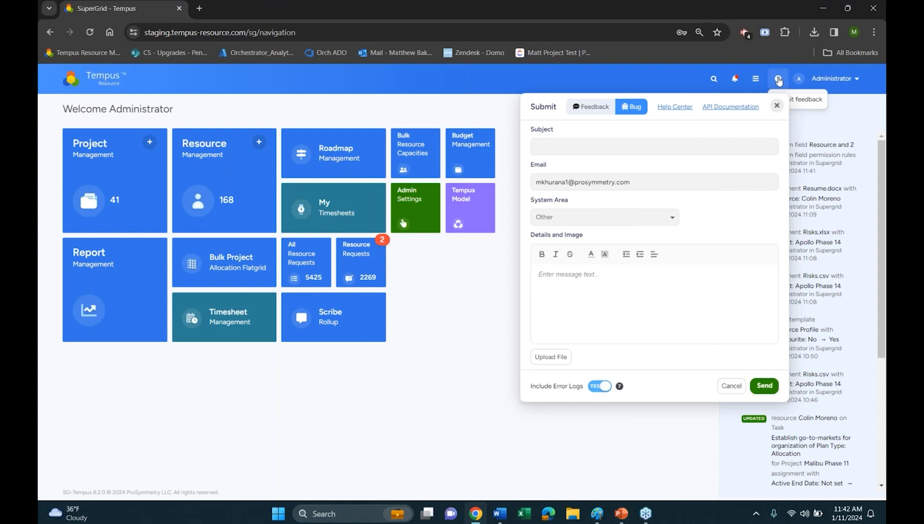
click(545, 150)
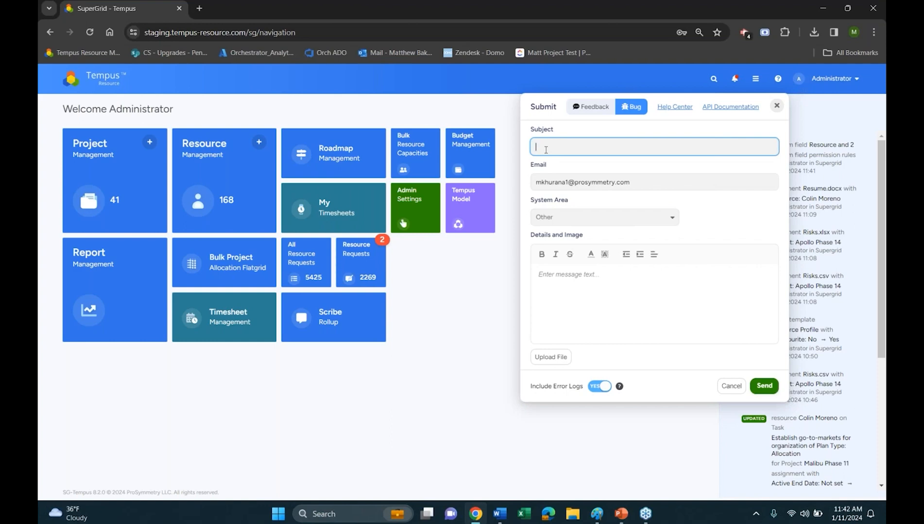
text(There is Bug)
click(606, 216)
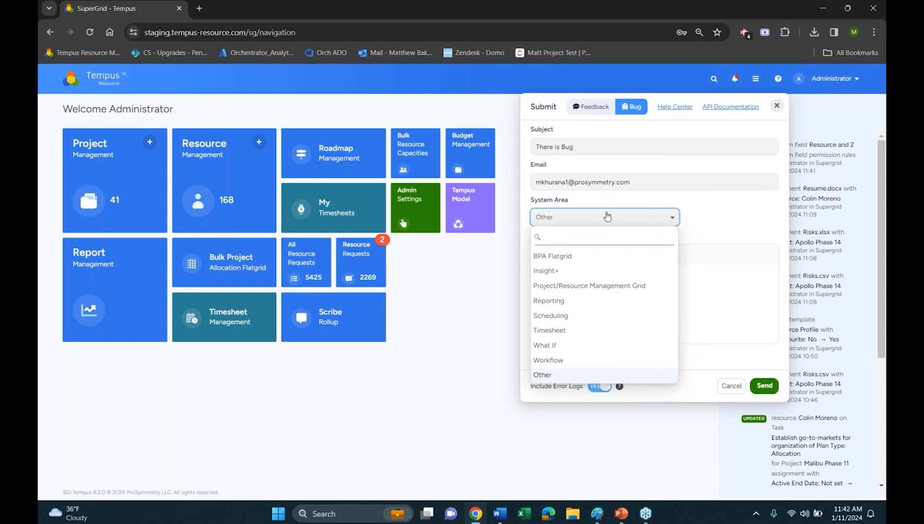
click(573, 301)
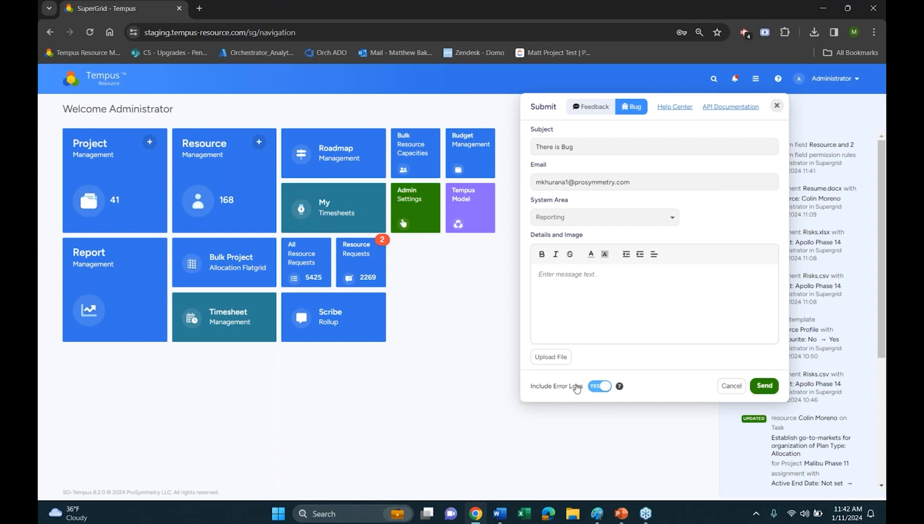
Compare the feedback form's fields with those of the bug report, and close the form without sending it
click(591, 107)
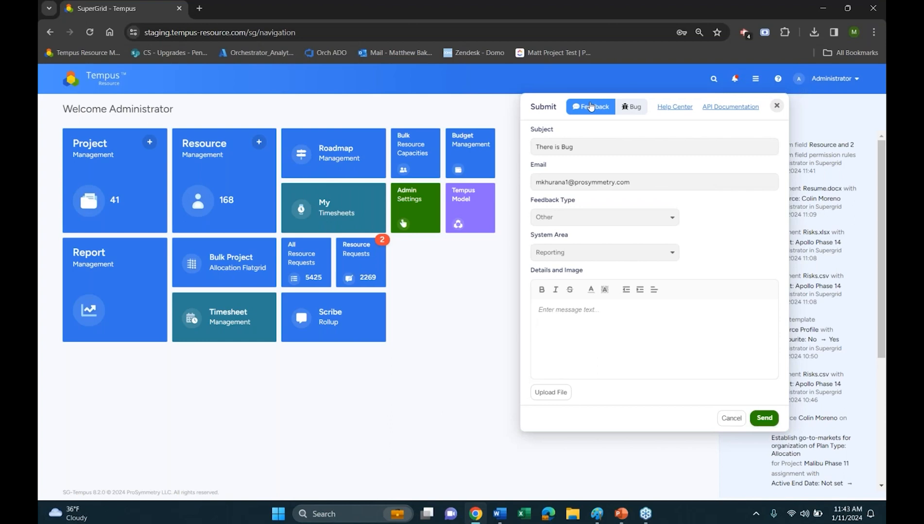
click(632, 106)
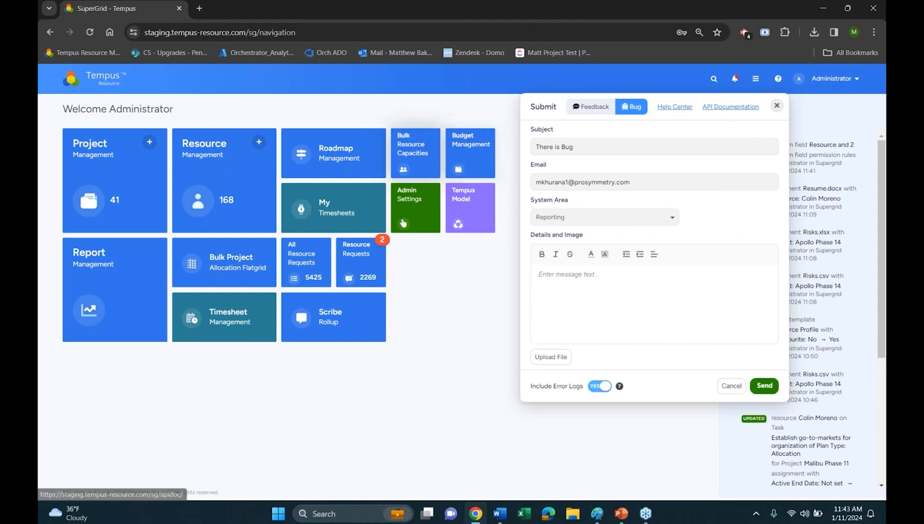
click(327, 96)
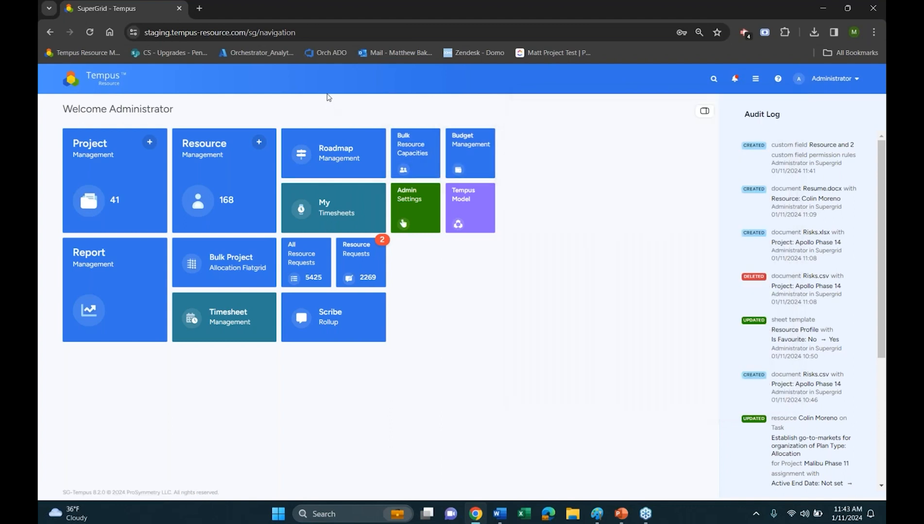
Open the Project Management grid, view the Apollo Phase 14 project, and return to the grid
click(92, 172)
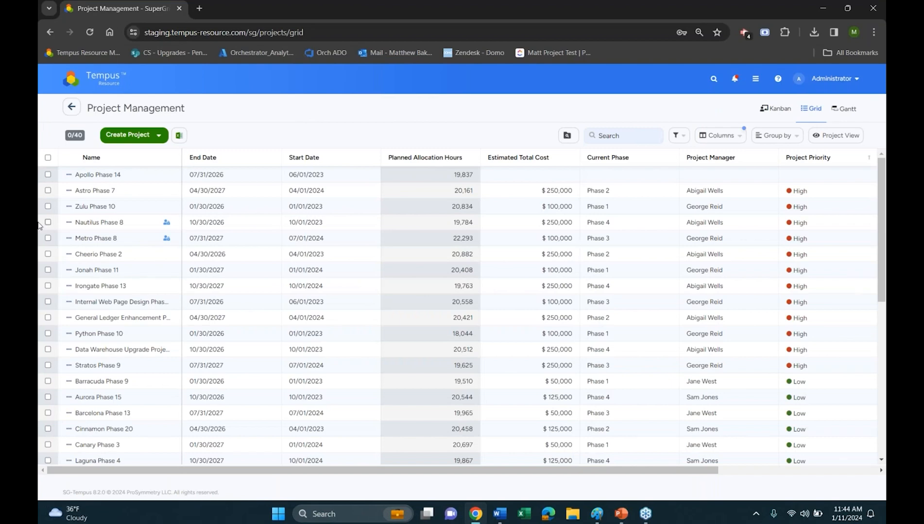
click(103, 175)
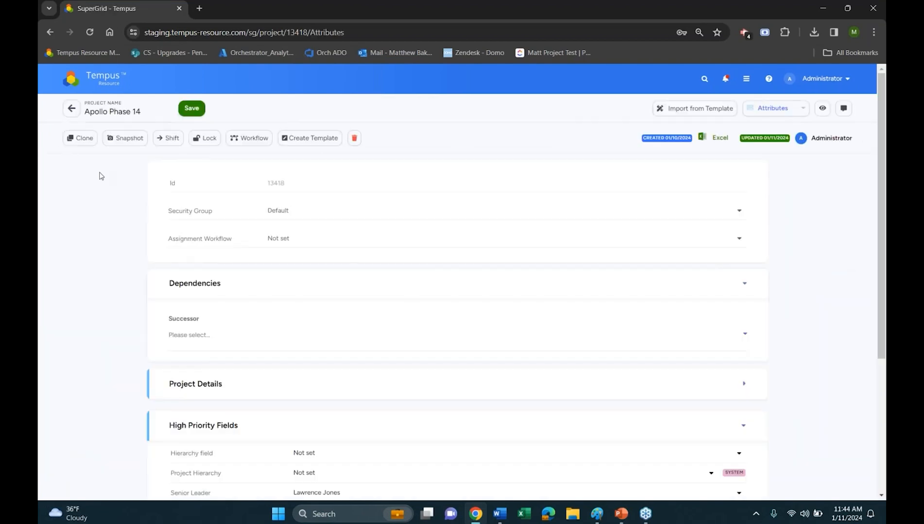
click(72, 109)
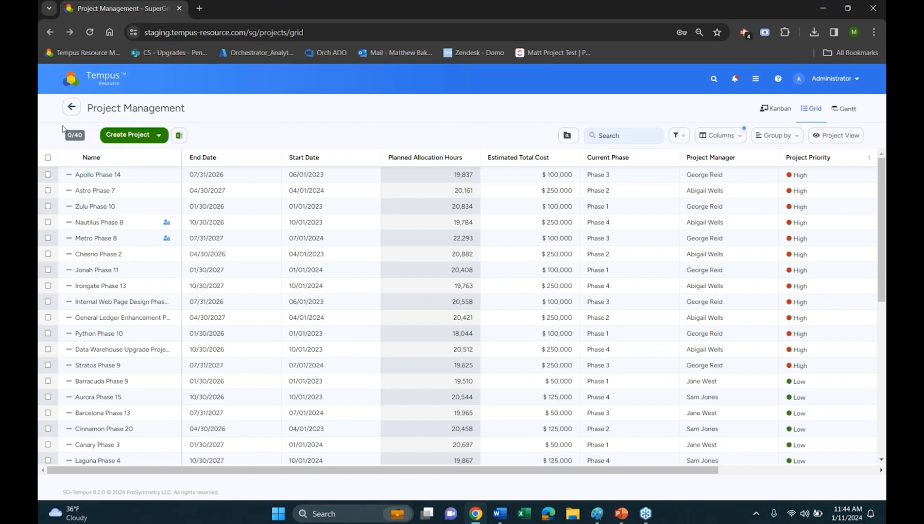
Select the projects from Apollo Phase 14 through Python Phase 10 in the grid, and clear the selection
double_click(83, 138)
click(48, 174)
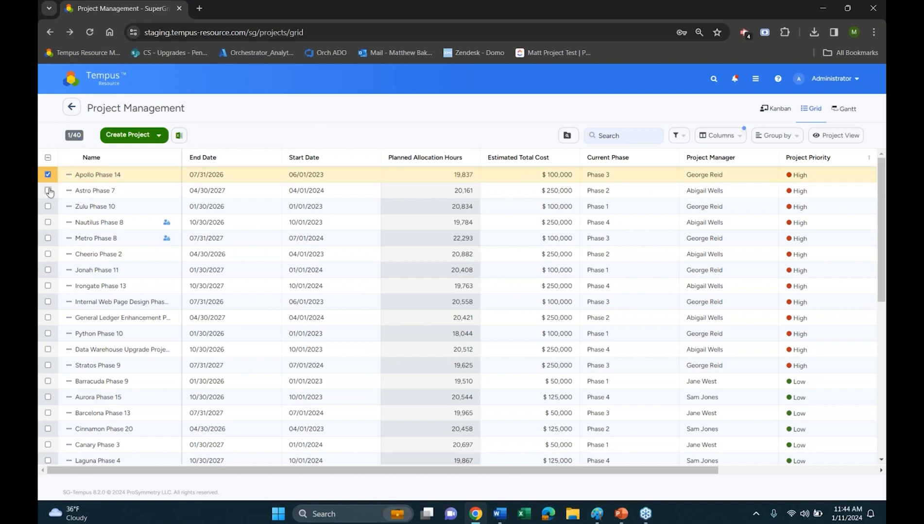
click(48, 191)
click(48, 206)
click(47, 223)
click(48, 238)
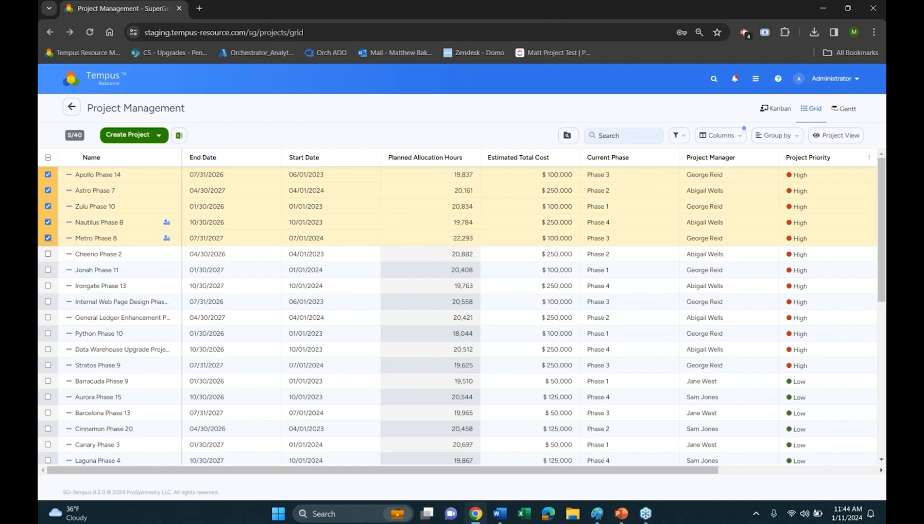
click(48, 254)
click(47, 270)
click(48, 286)
click(47, 301)
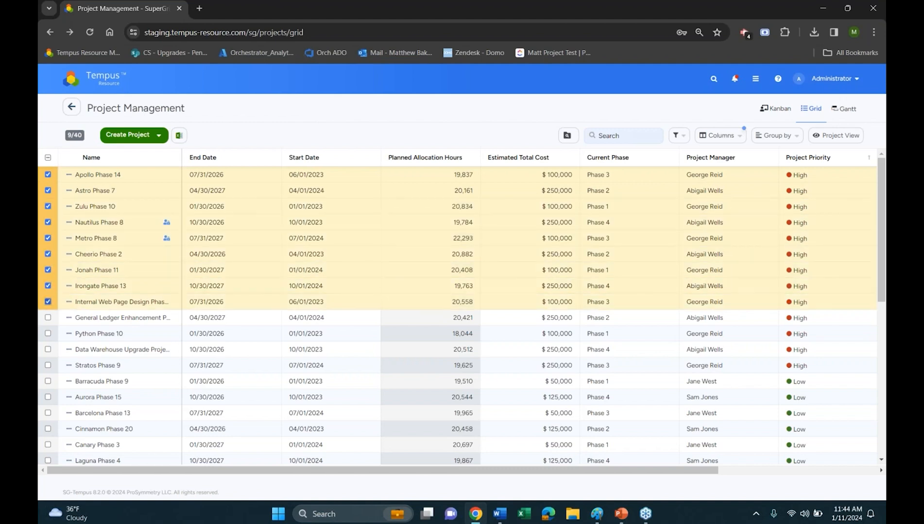
click(48, 318)
click(47, 334)
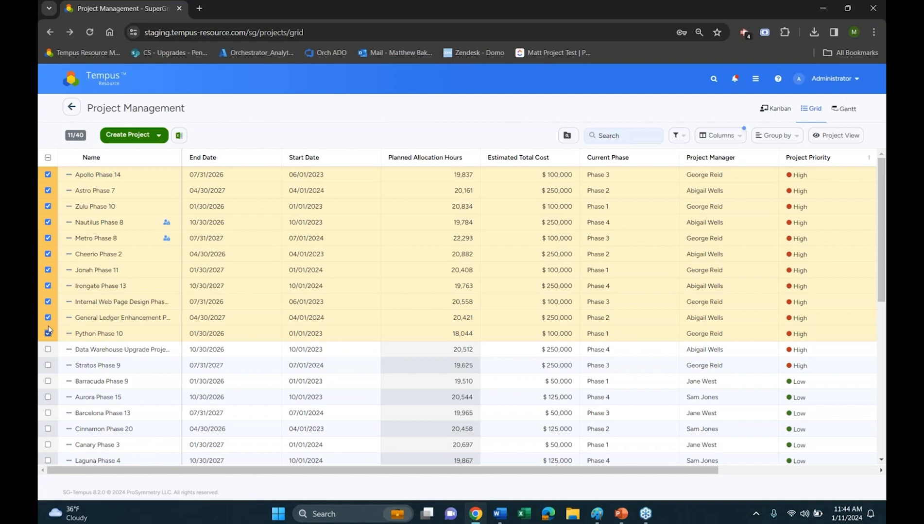
click(47, 157)
View the actions available for Apollo Phase 14 in the grid, and open the project to examine its action bar
click(68, 174)
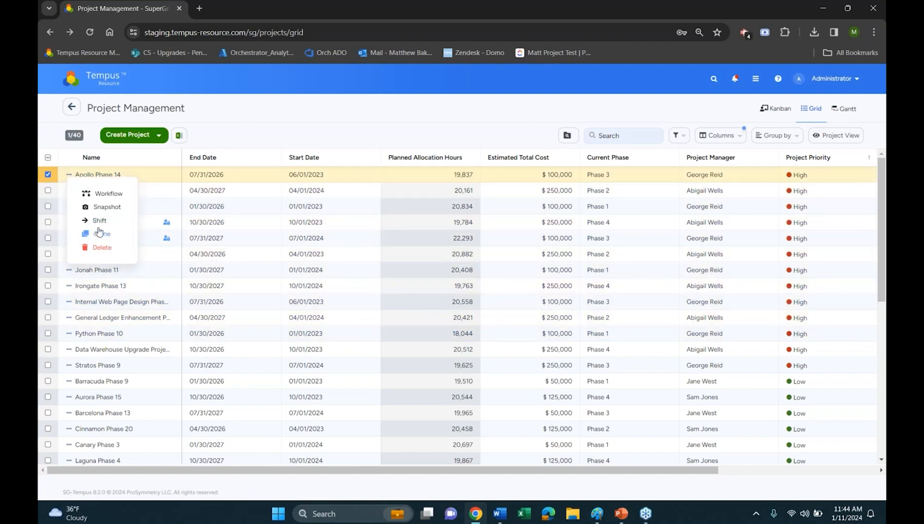
click(102, 181)
click(99, 175)
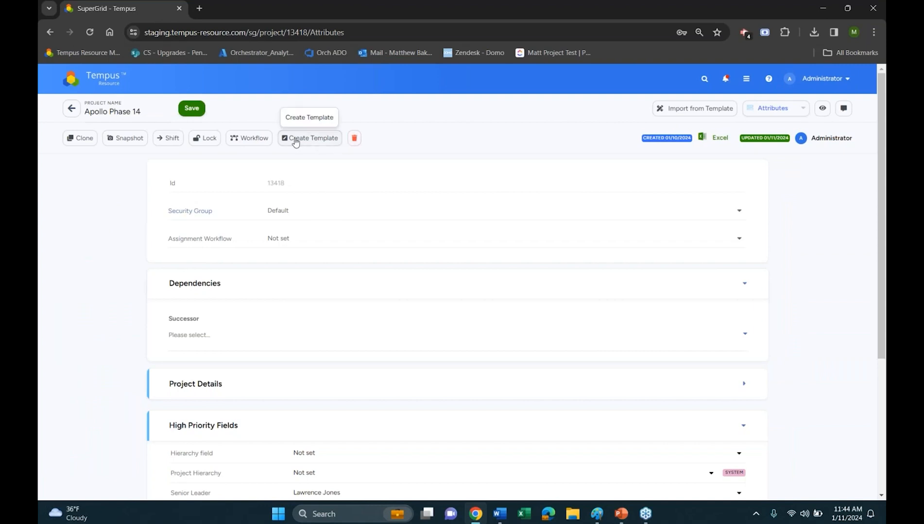
click(209, 138)
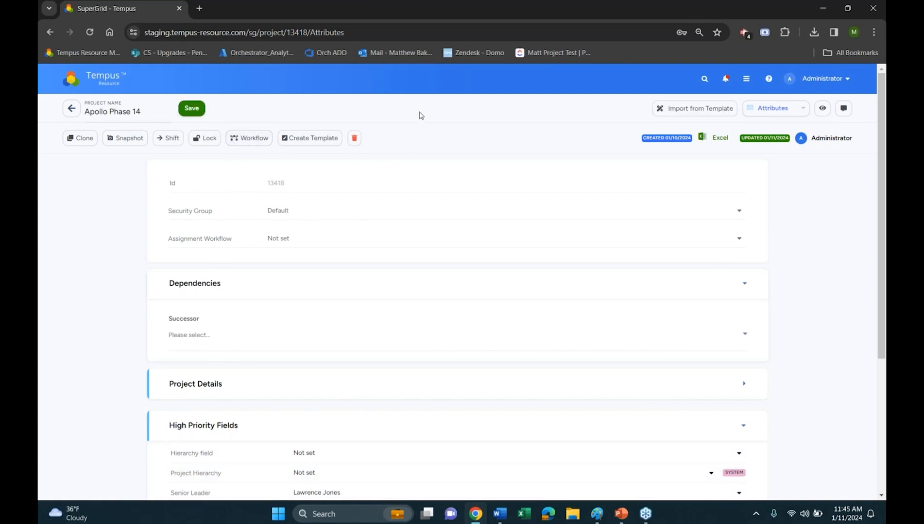
Switch the project from Attributes to Financials, and try hiding and showing the total column
click(774, 110)
click(755, 224)
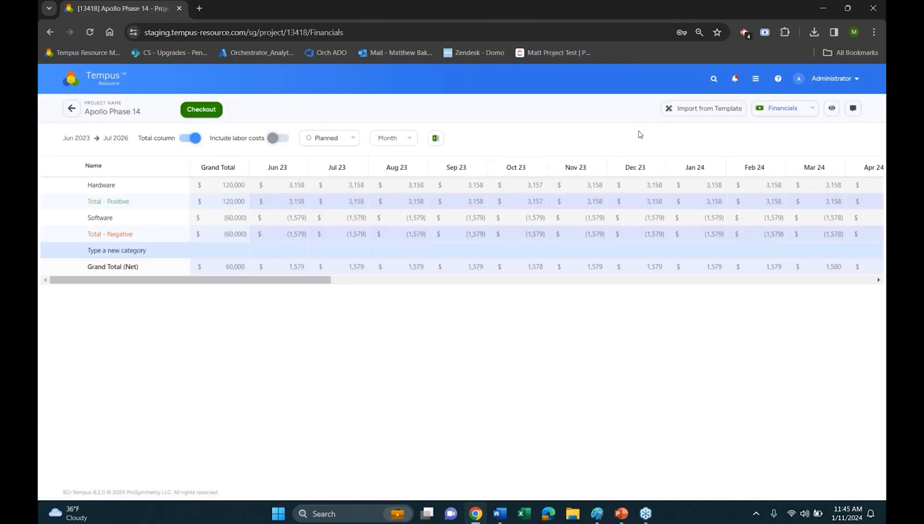
click(182, 140)
click(191, 139)
Examine the Grand Total cells of the Hardware and Software categories, and turn off the total column
drag(227, 183, 233, 256)
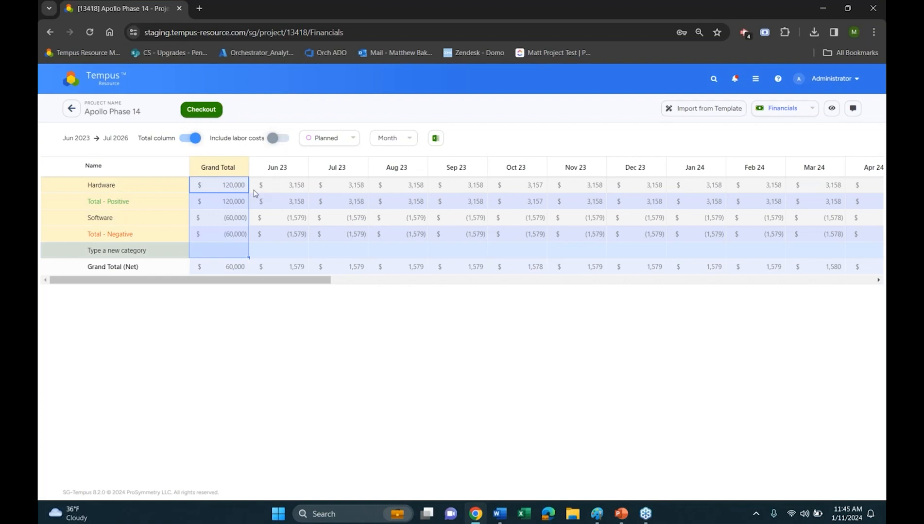
drag(239, 218, 239, 234)
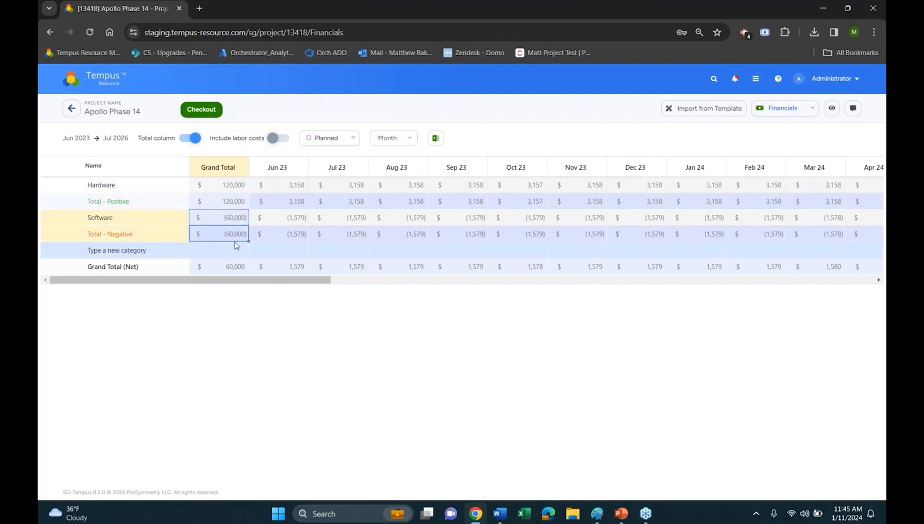
drag(239, 188, 235, 234)
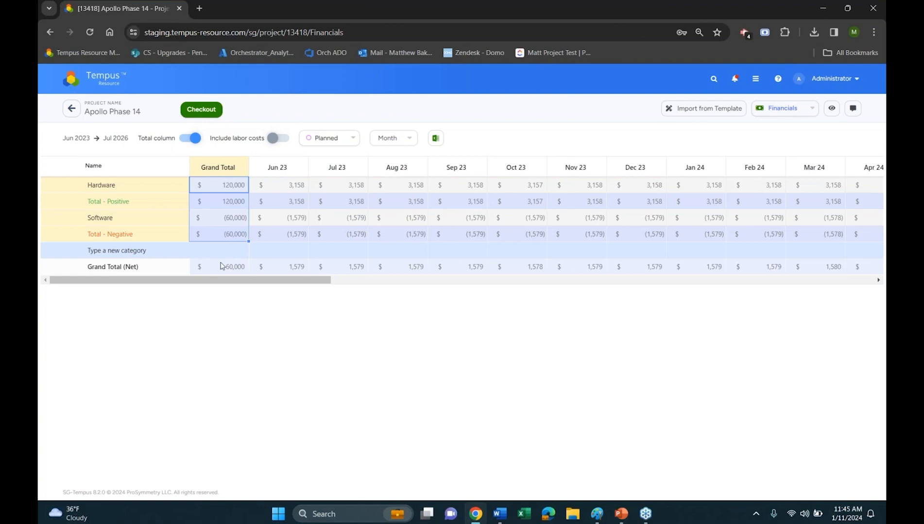
click(194, 140)
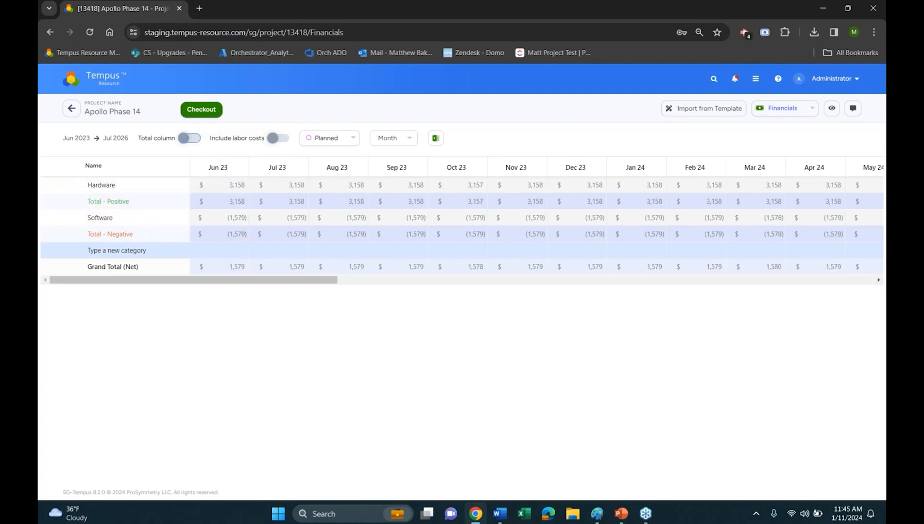
Check out the Apollo Phase 14 project and set the financials' time breakdown to Project
click(203, 110)
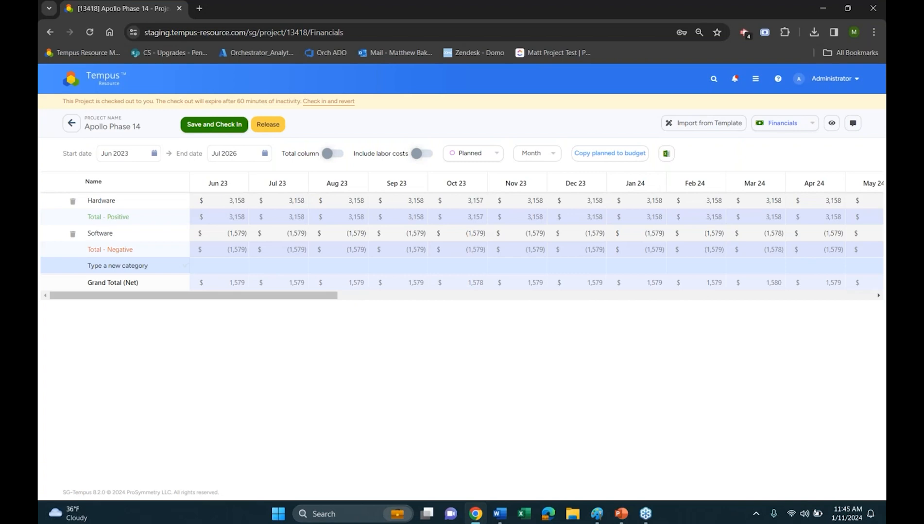
click(544, 153)
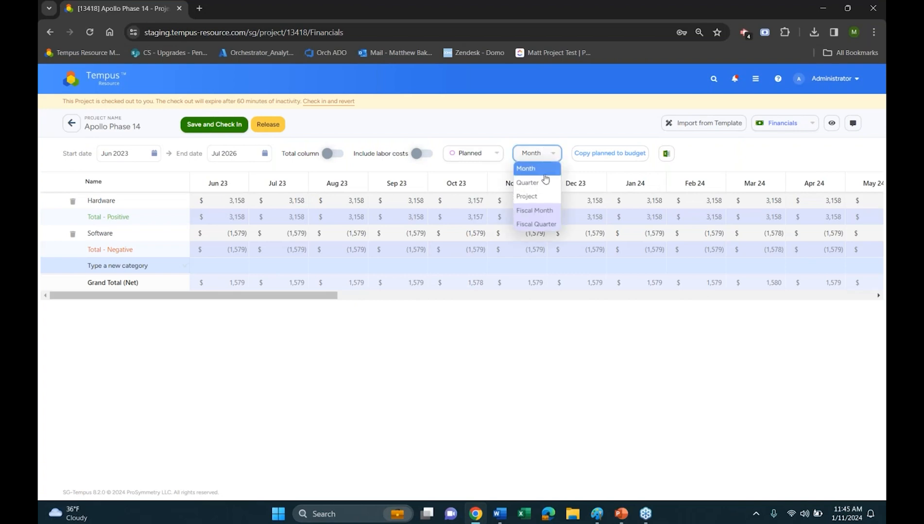
click(537, 198)
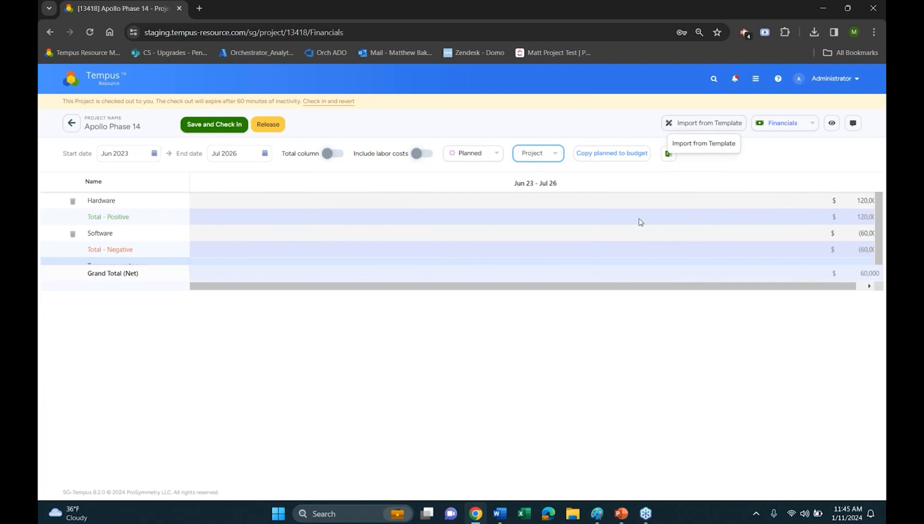
drag(653, 290, 724, 290)
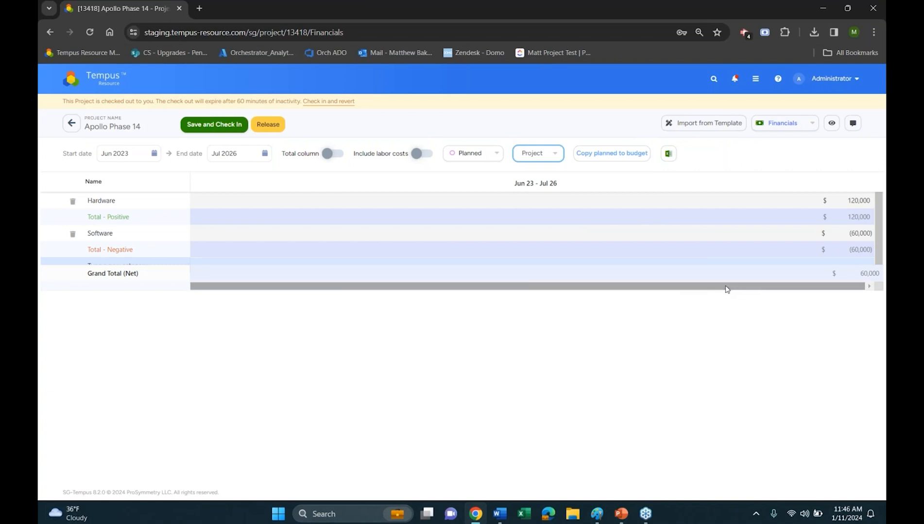
Try the Fiscal Month breakdown for the financials, set it to Fiscal Quarter, and release the Apollo Phase 14 project
click(553, 158)
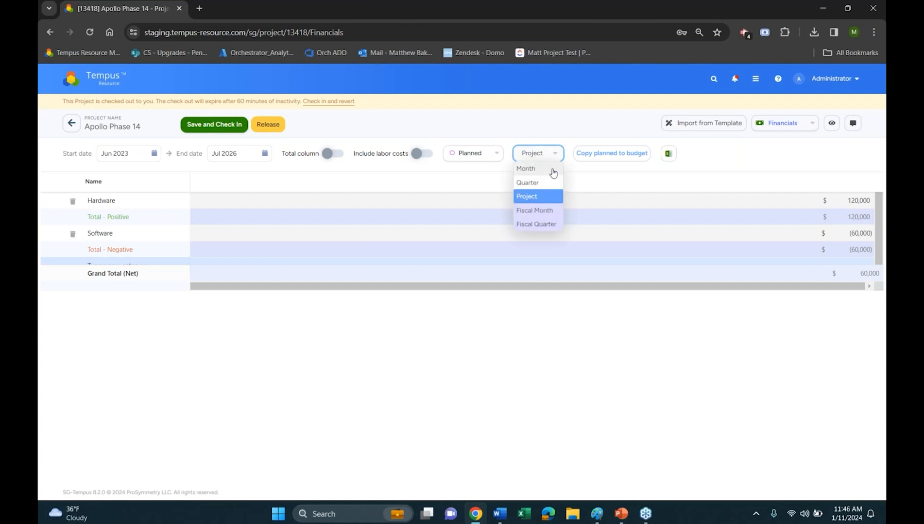
click(554, 213)
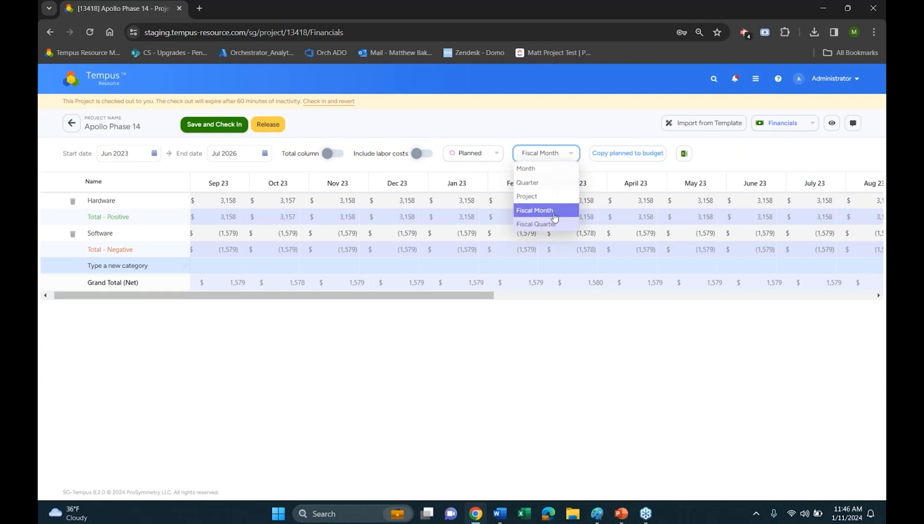
click(553, 224)
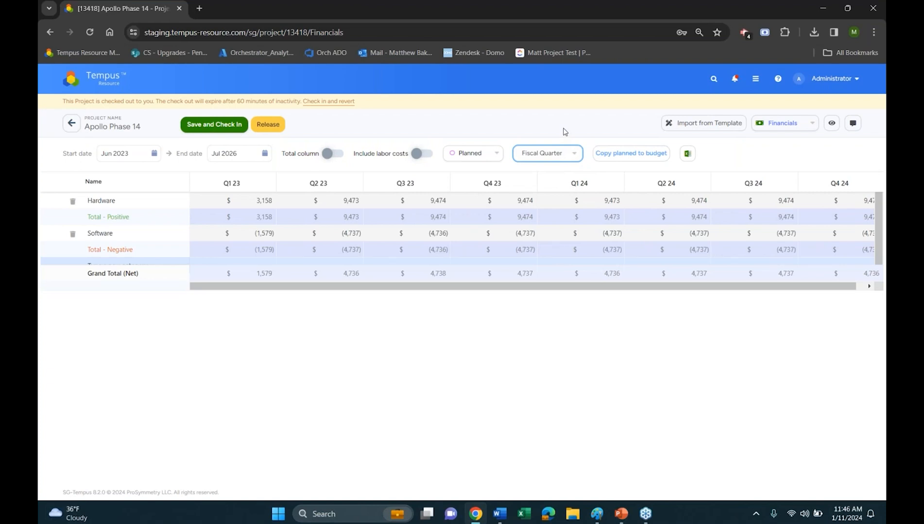
click(273, 125)
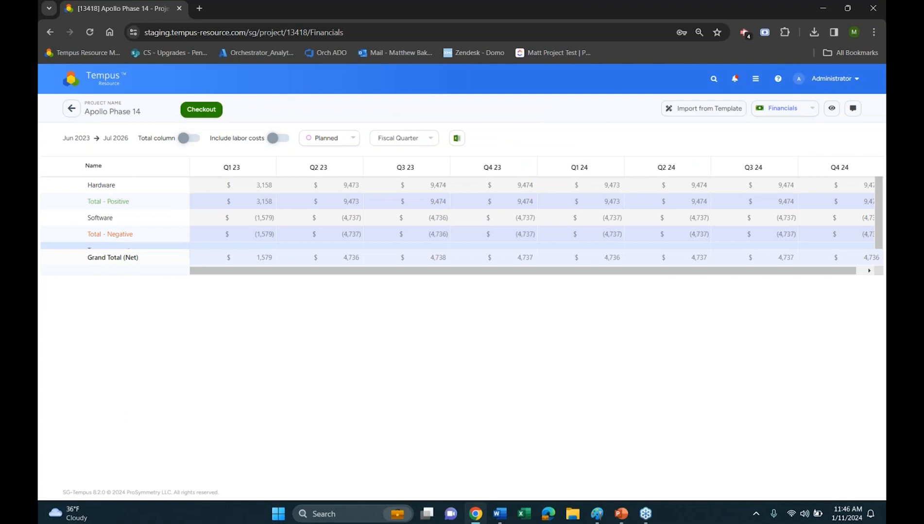
Switch the project to Build Team and view the grid options for Net Availability
click(783, 114)
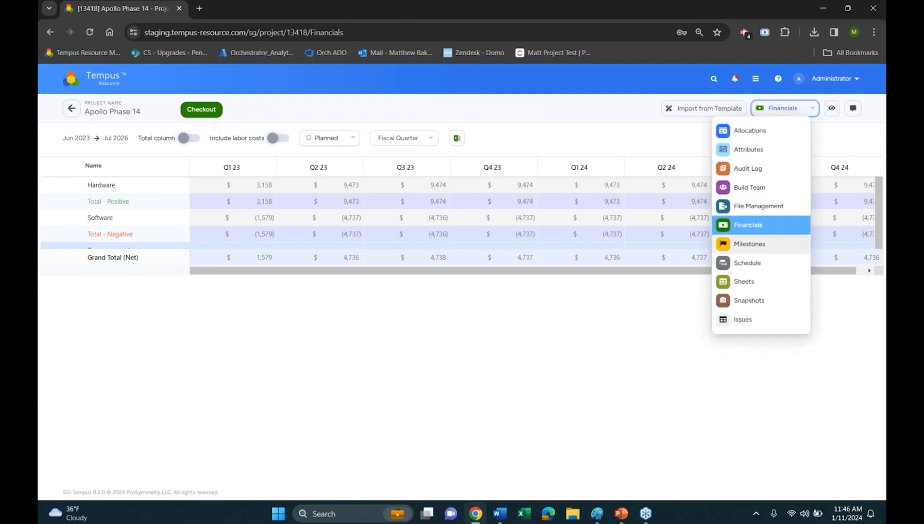
click(748, 188)
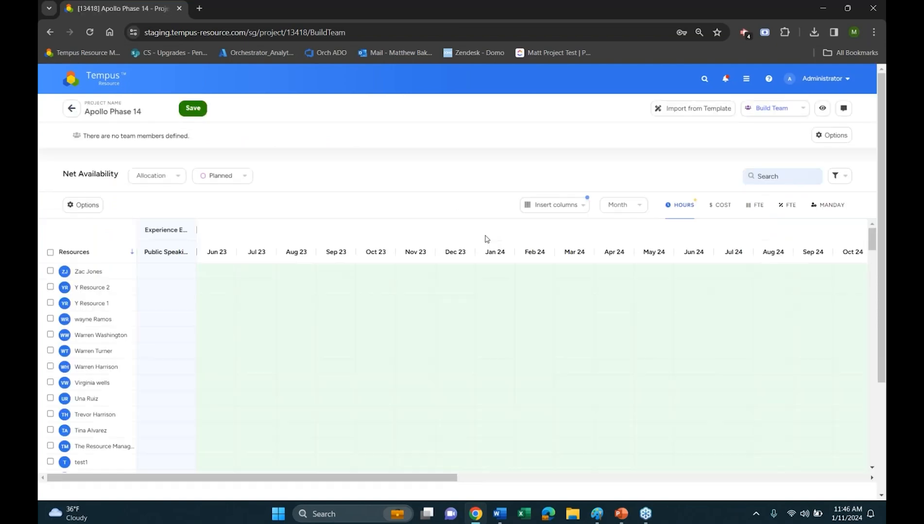
click(87, 205)
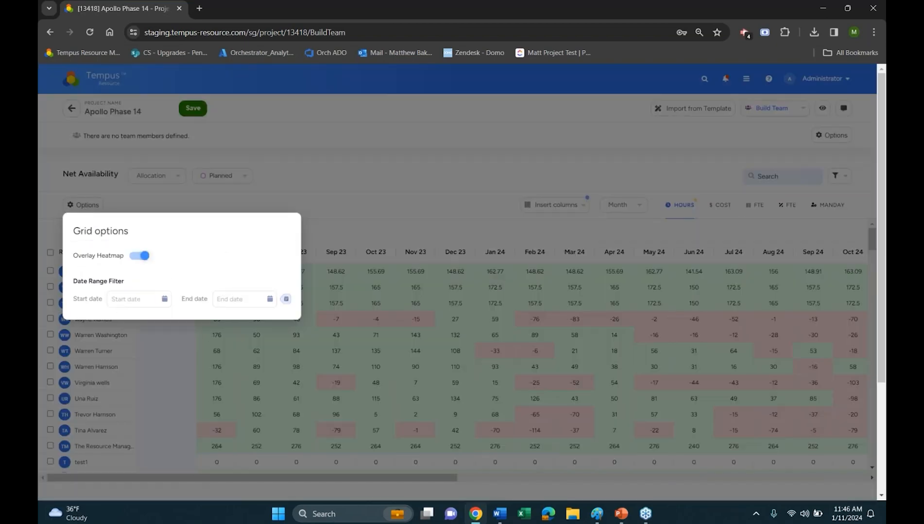
click(460, 215)
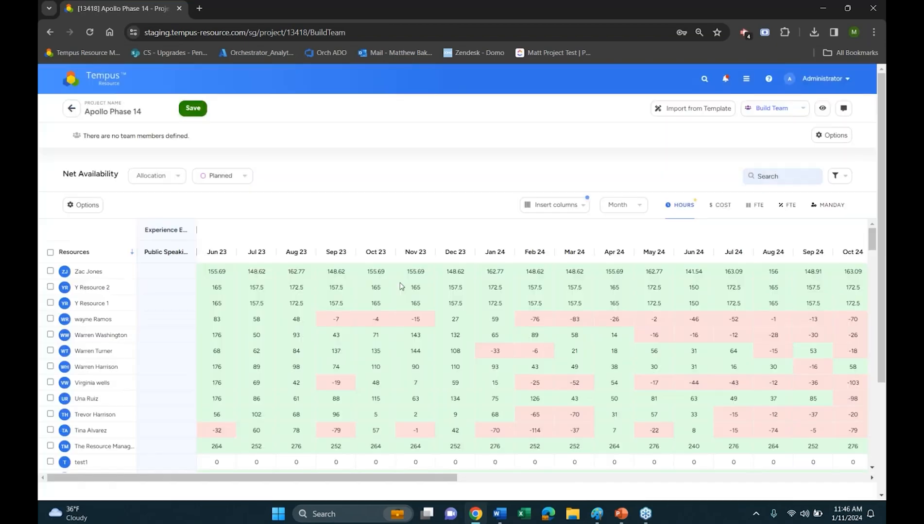
Check out the project in Allocations, start replacing the first listed resource, and view the Net Availability grid options
click(777, 106)
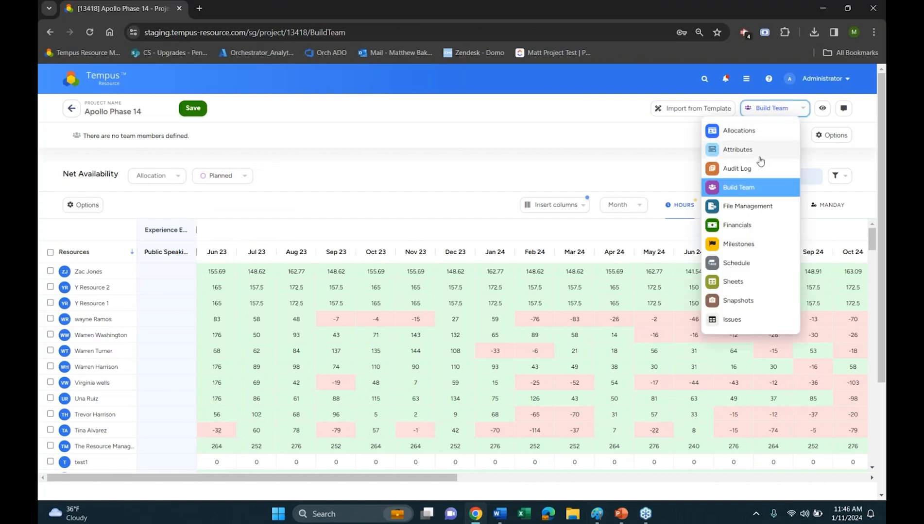
click(739, 132)
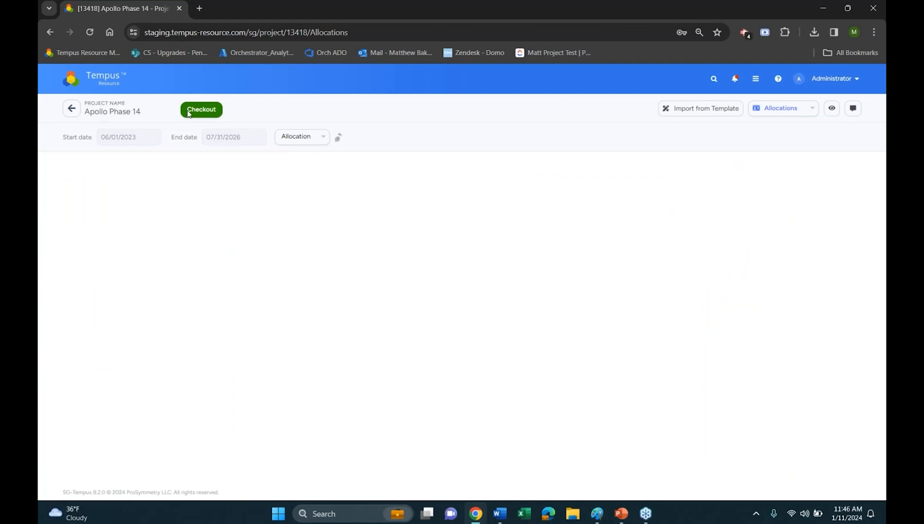
click(202, 110)
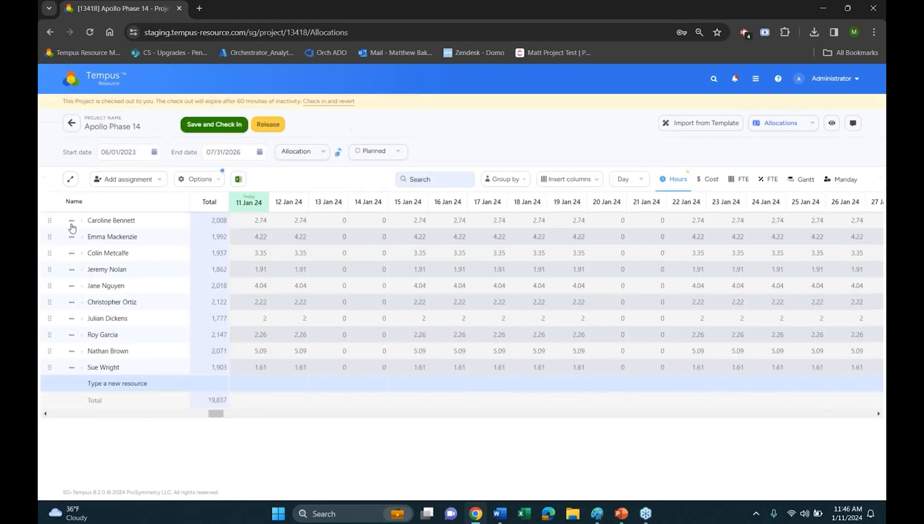
click(71, 221)
click(115, 258)
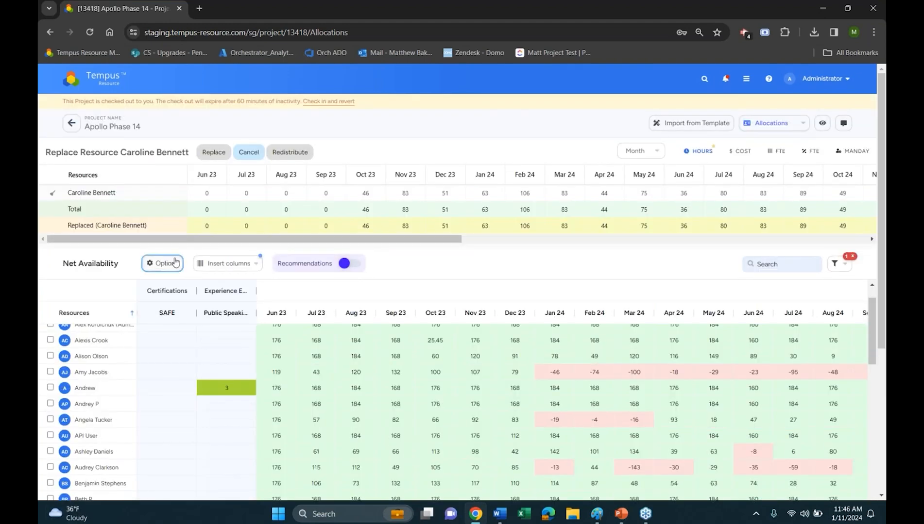
click(164, 263)
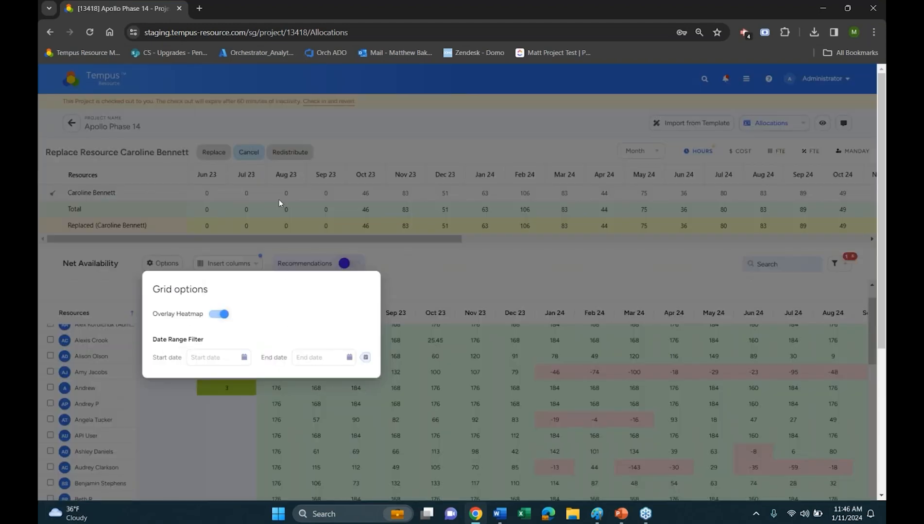
Leave the resource replacement and return to the project grid without saving Apollo Phase 14
click(252, 150)
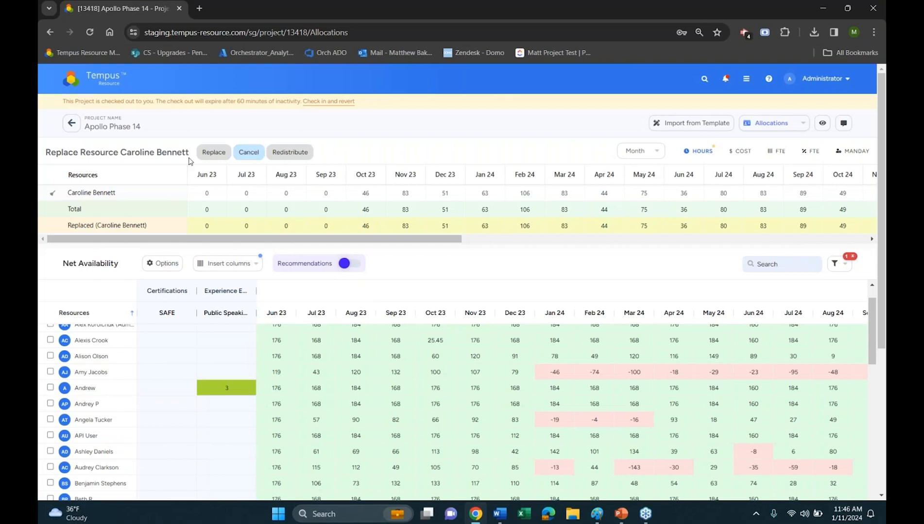
click(72, 123)
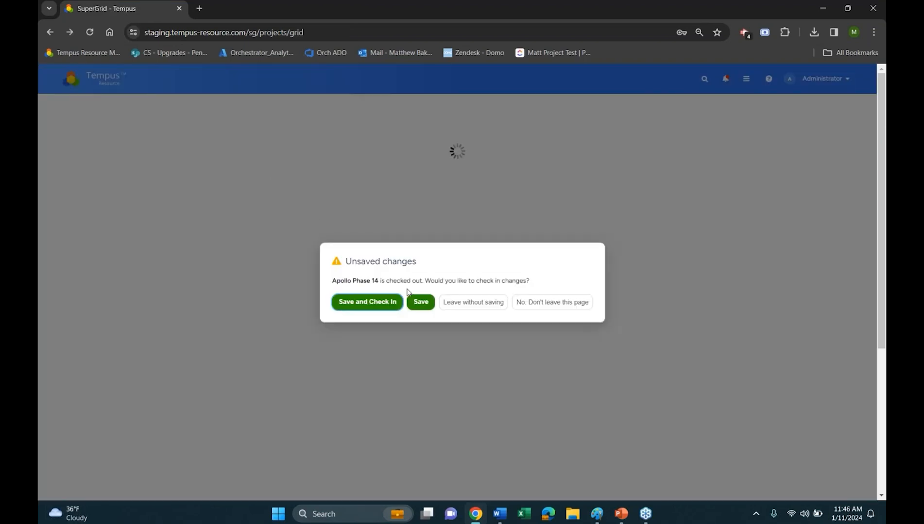
click(475, 305)
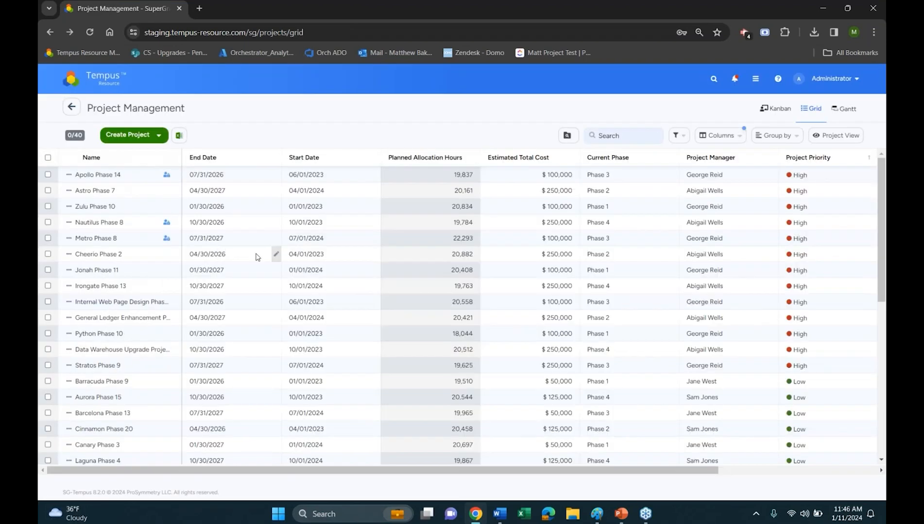
Switch Project Management to the Kanban view and open the existing boards Test and test issue
click(775, 108)
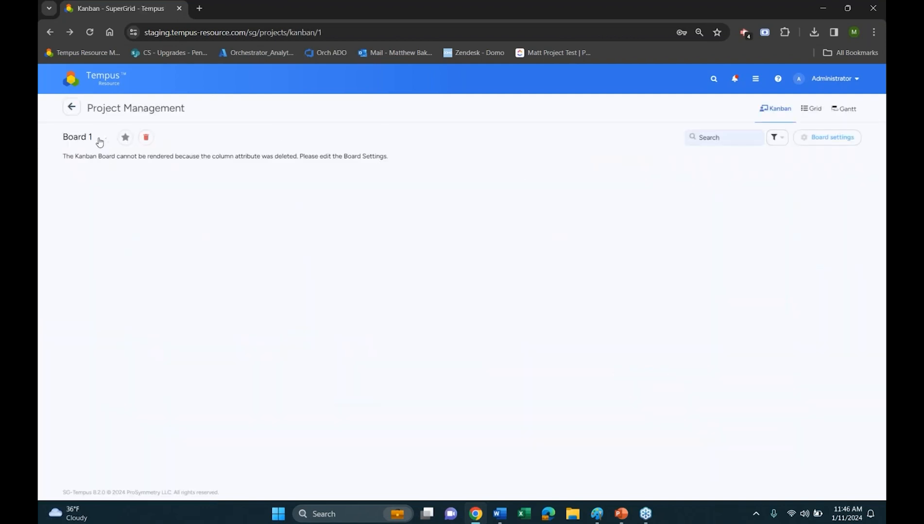
click(808, 140)
click(733, 196)
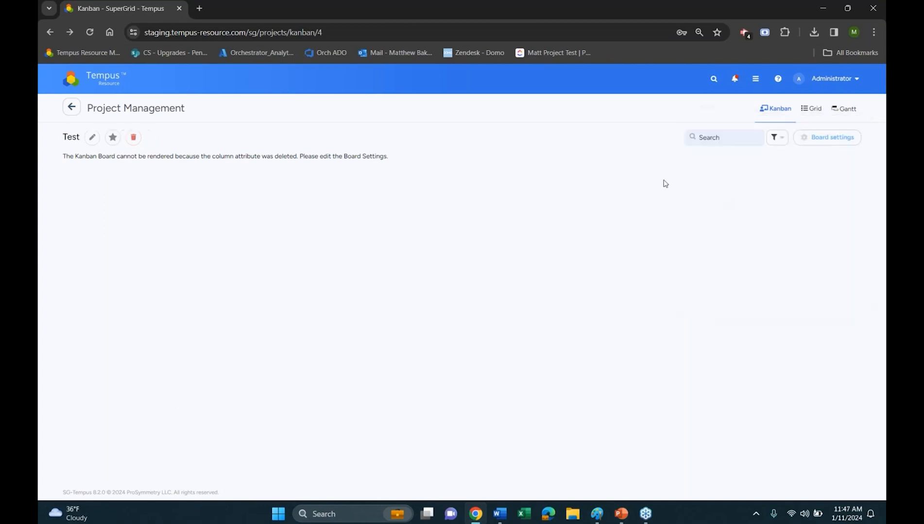
click(825, 139)
click(782, 248)
Start a new Kanban story board with Current Phase as its column attribute
click(804, 137)
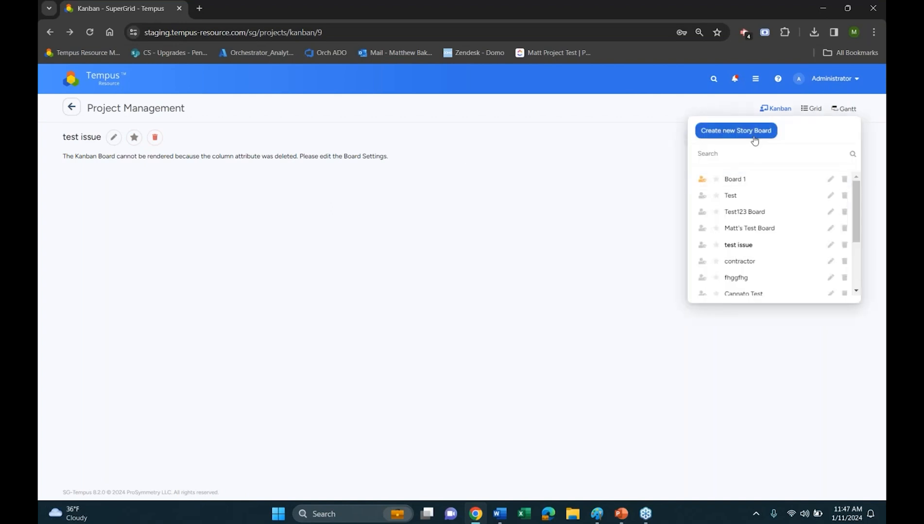
click(754, 140)
click(213, 163)
click(180, 213)
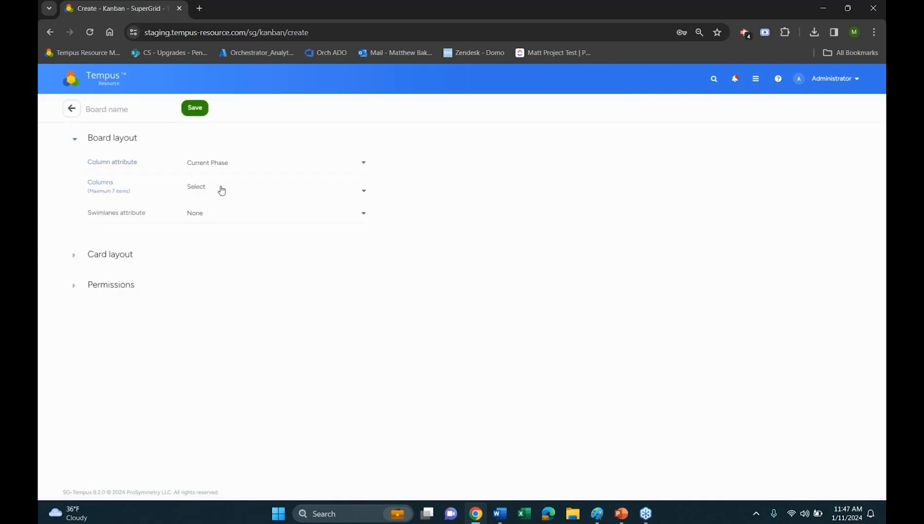
Add Phase 1, Phase 2, Phase 3 and Phase 4 as the board's columns
click(223, 190)
click(102, 241)
click(102, 255)
click(102, 269)
click(102, 284)
click(195, 401)
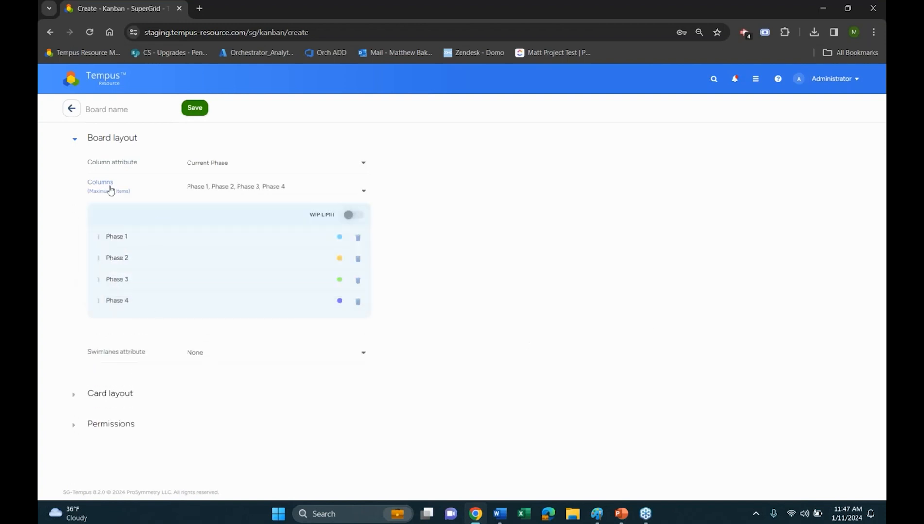
Open the board's card layout settings and look at the choices for card layout attribute 1
click(97, 139)
click(126, 168)
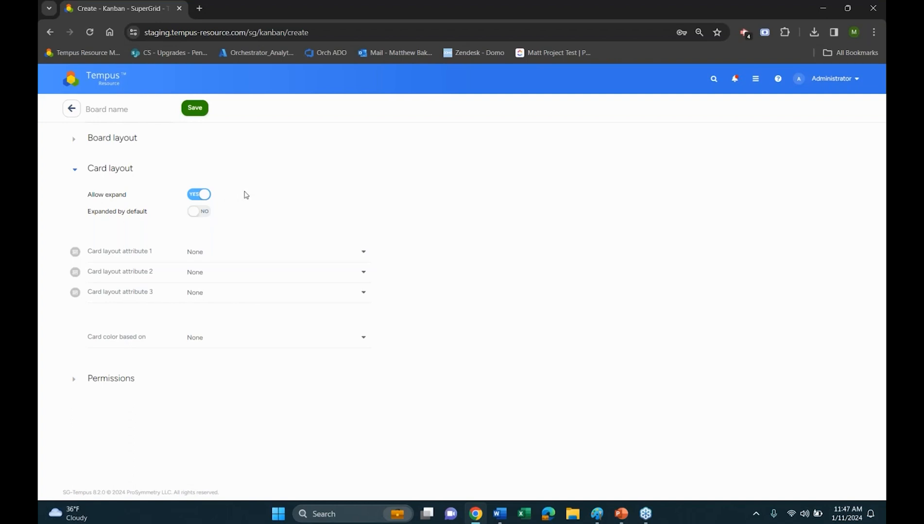
click(204, 252)
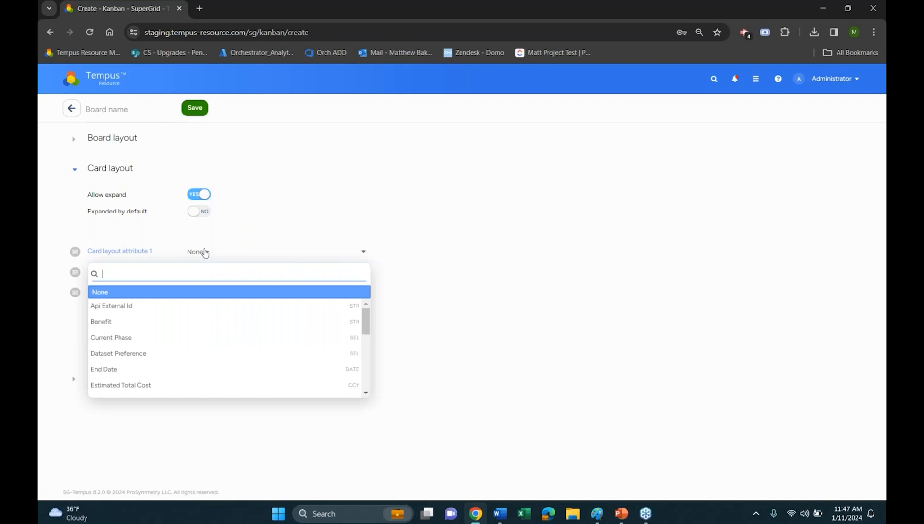
click(321, 214)
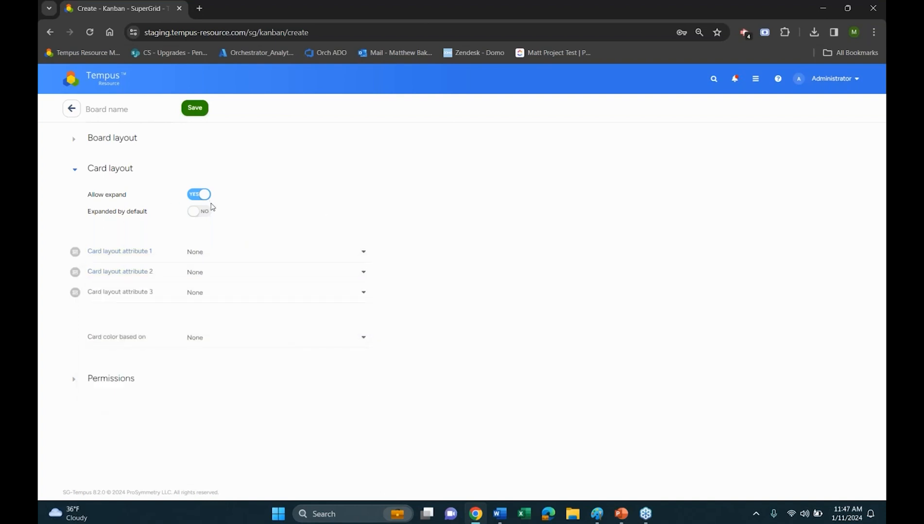
click(206, 251)
click(285, 211)
Set the three card layout attributes to Current Phase, End Date and Senior Leader
click(209, 252)
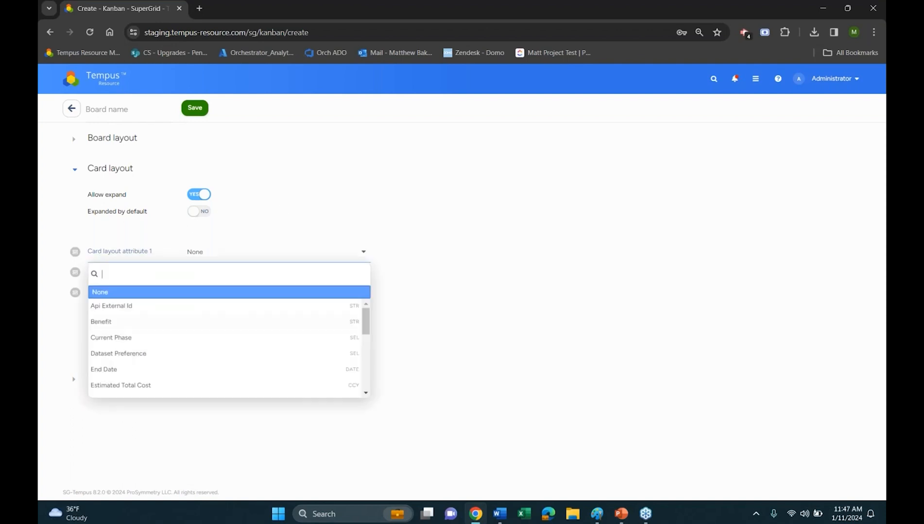
click(136, 339)
click(218, 273)
scroll(194, 364, down, 3)
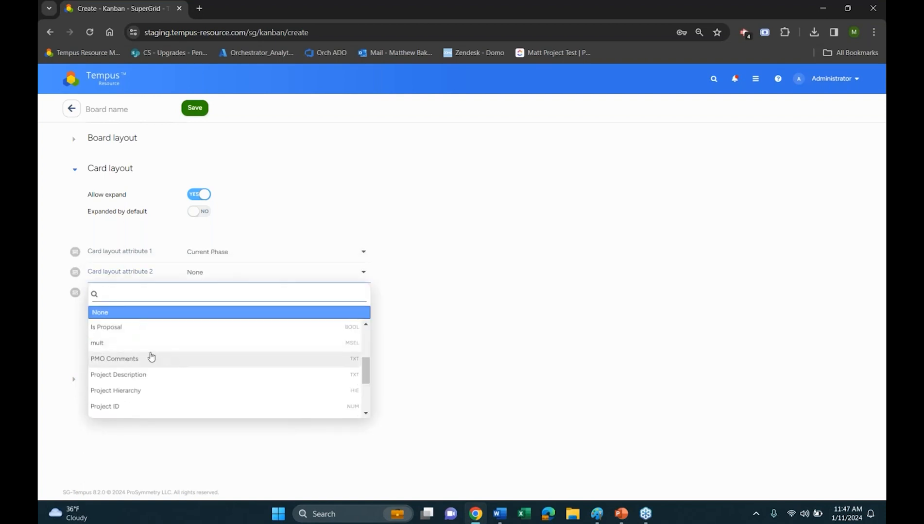
scroll(146, 374, up, 2)
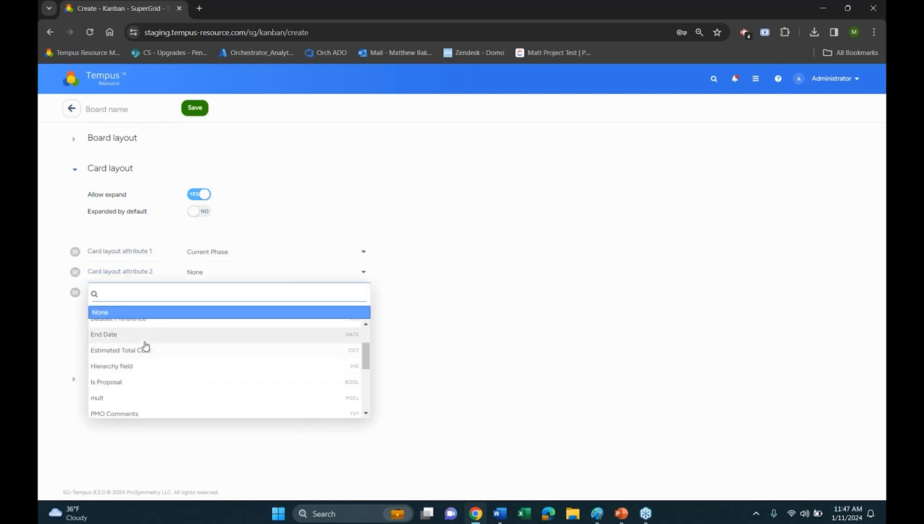
click(141, 328)
click(206, 292)
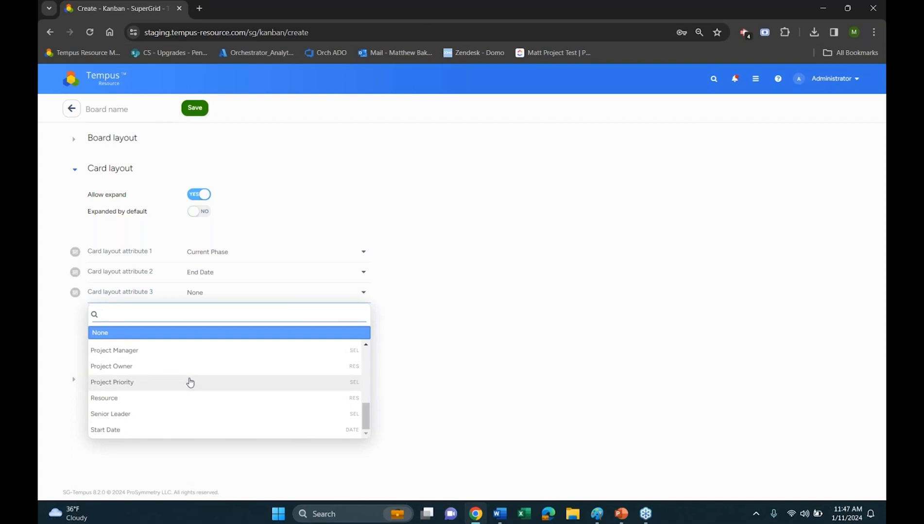
click(173, 414)
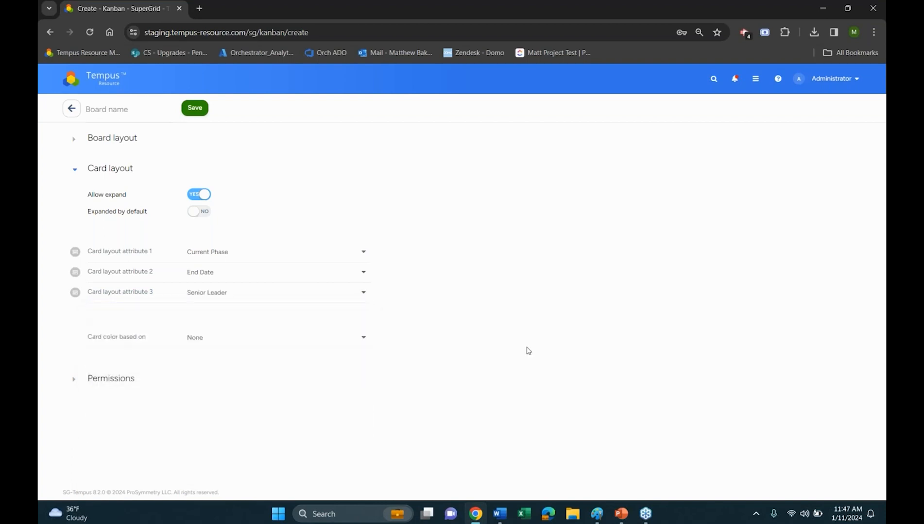
Enter the new board's name, save the board, and return to the Kanban view
click(148, 110)
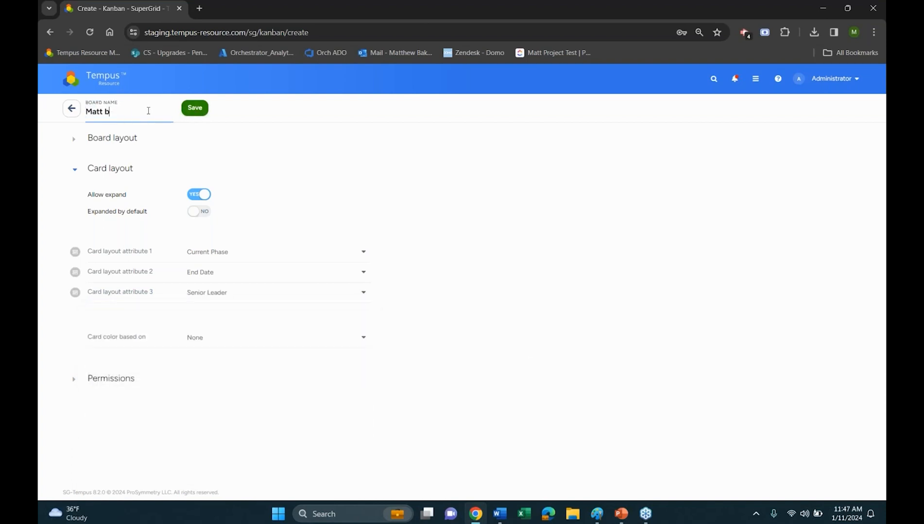
click(195, 108)
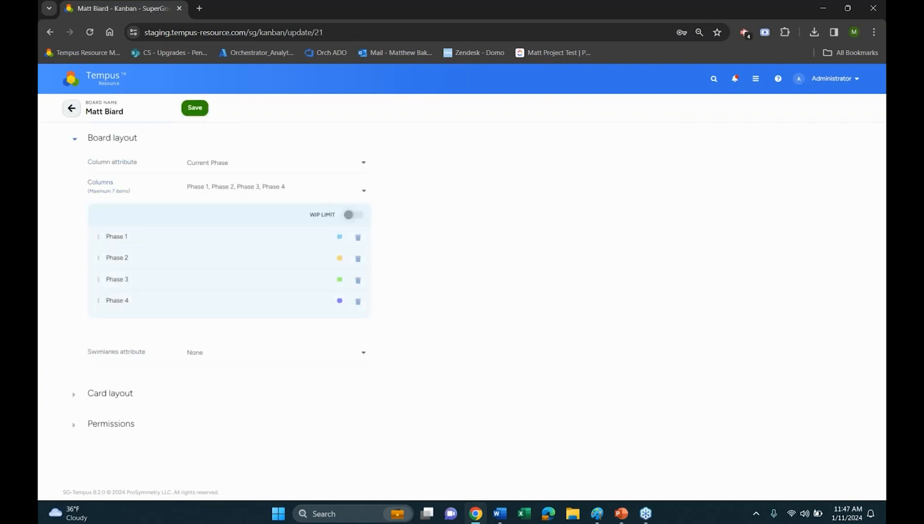
click(71, 109)
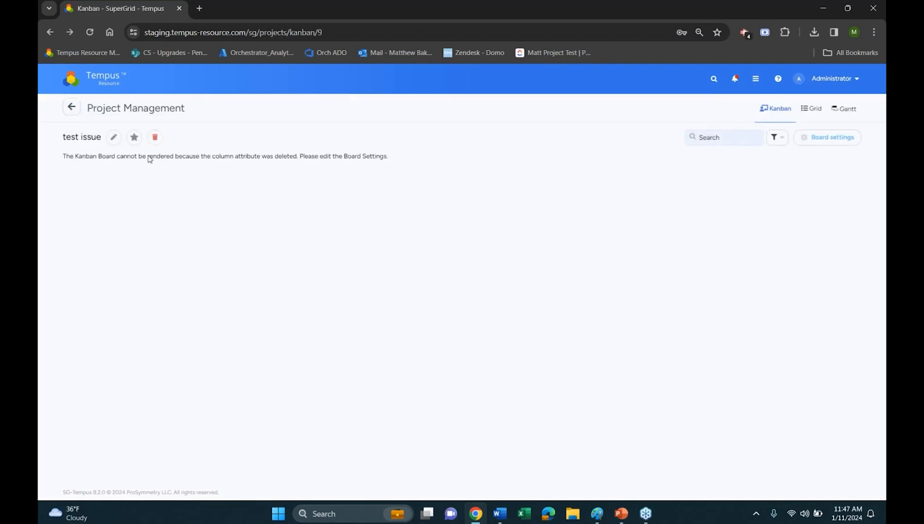
Open the newly created board from the list of Kanban boards
click(810, 138)
click(604, 135)
click(816, 139)
scroll(773, 258, down, 3)
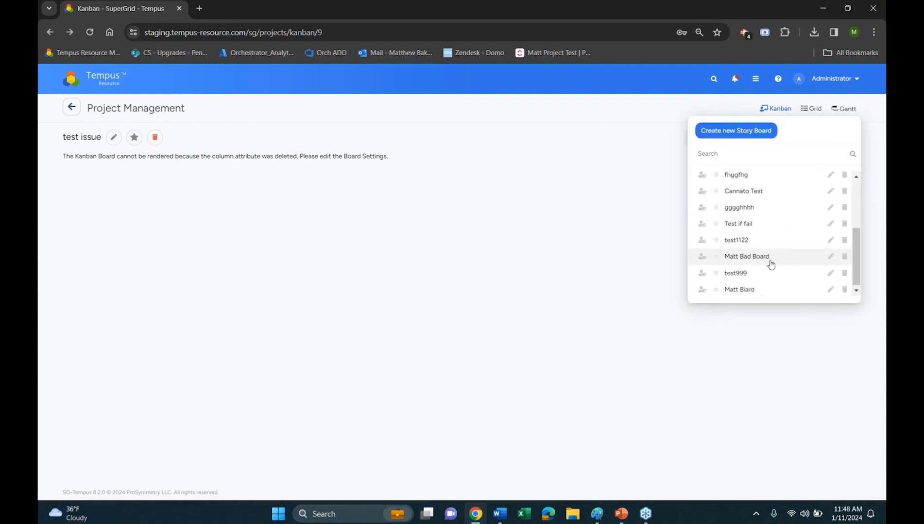
click(758, 288)
Expand and collapse the Bender Phase 1 card in the Phase 2 column to check its card layout
click(282, 209)
click(282, 210)
click(282, 209)
click(282, 210)
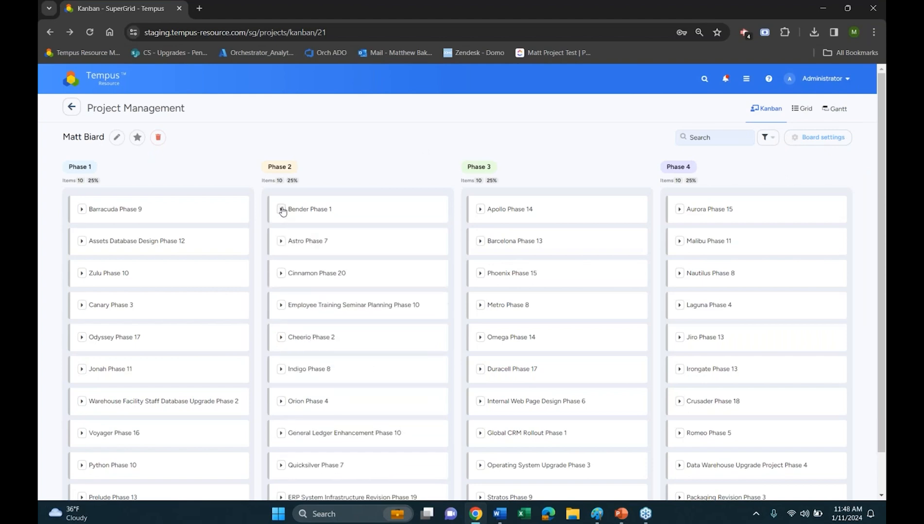
click(282, 209)
click(282, 209)
Return to the home page and open Resource Management
click(107, 88)
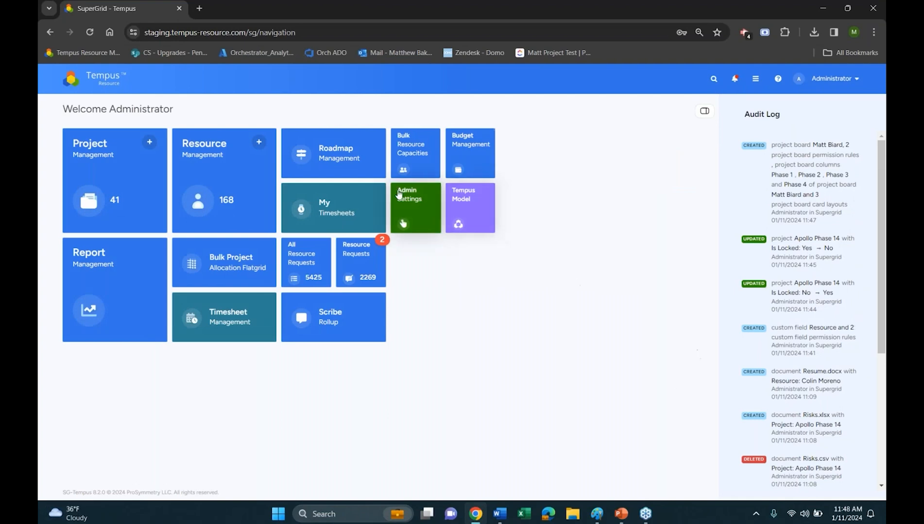
click(204, 168)
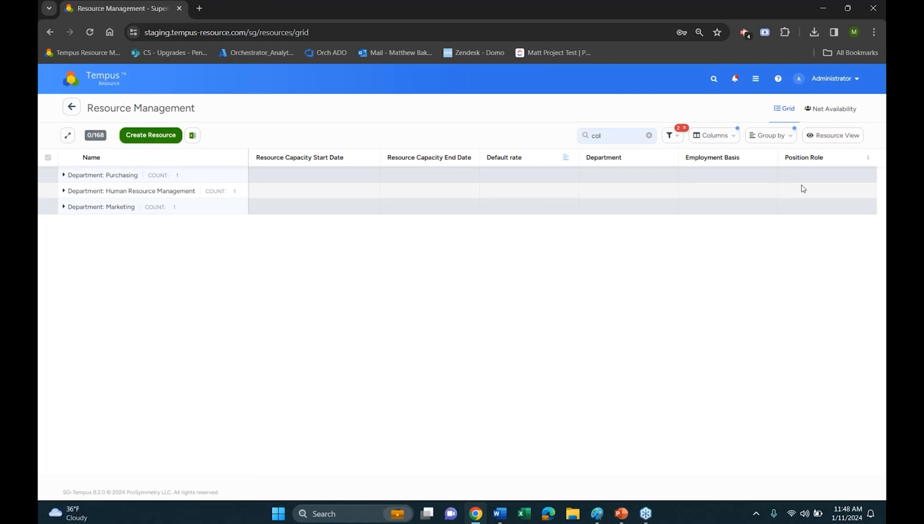
Add the Is Locked column to the resource management grid
click(724, 139)
click(704, 158)
text(is)
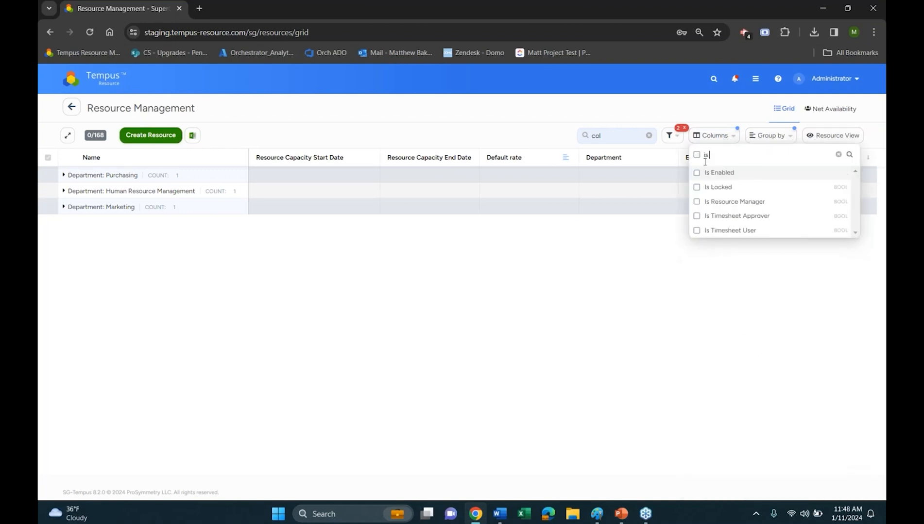
click(725, 187)
click(714, 117)
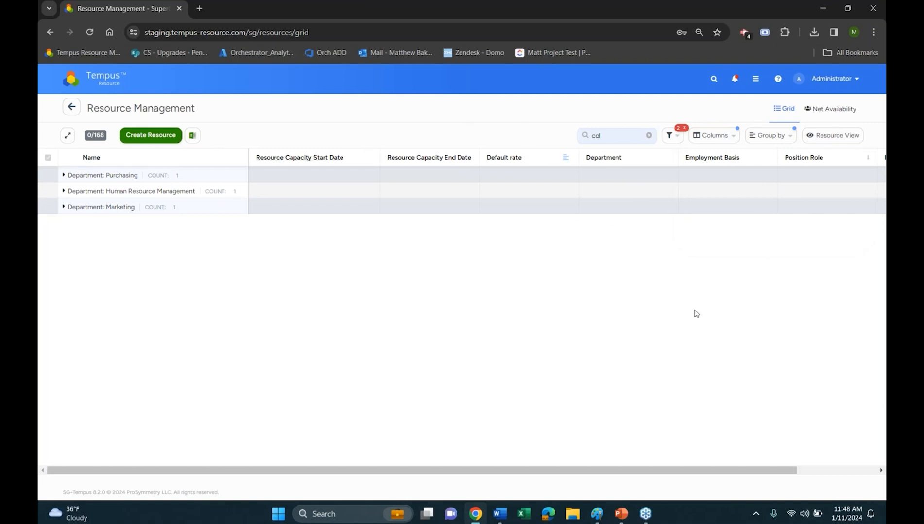
Return to the home page, open the Bulk Project Allocation Flatgrid and expand the Post implementation review task group
click(73, 109)
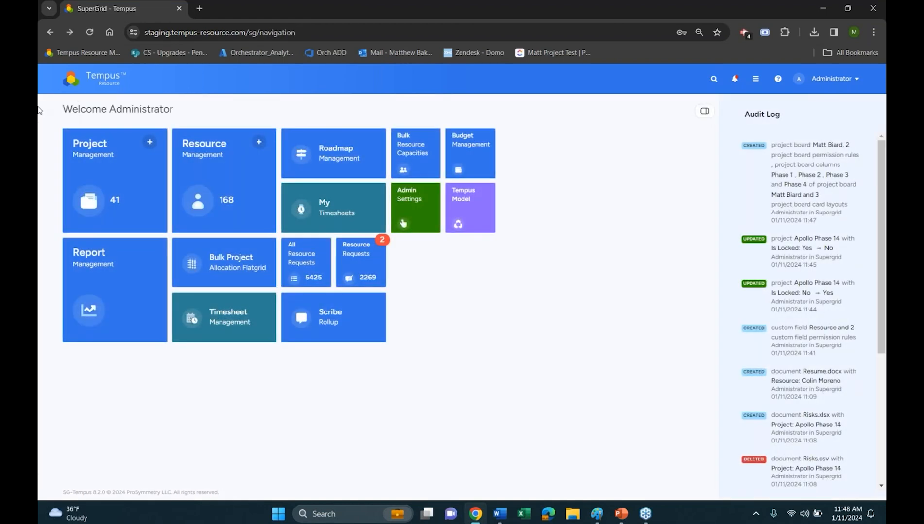
click(224, 263)
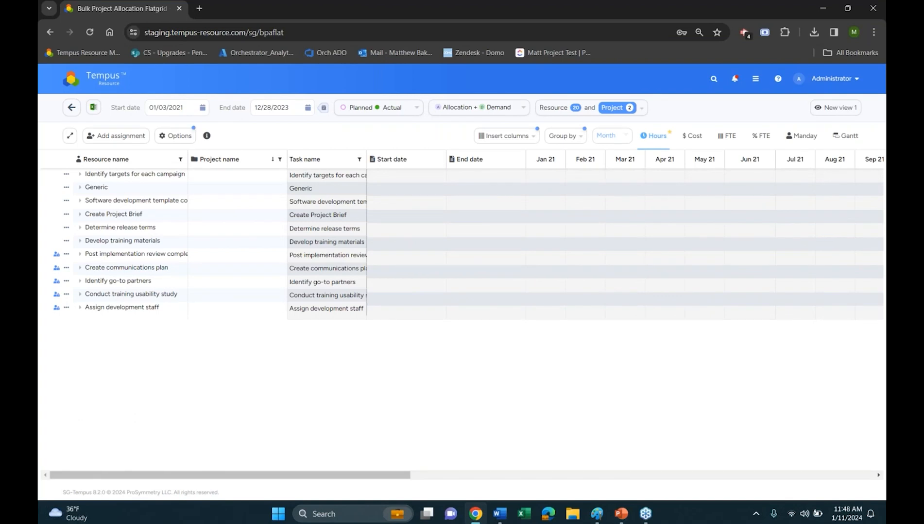
double_click(178, 258)
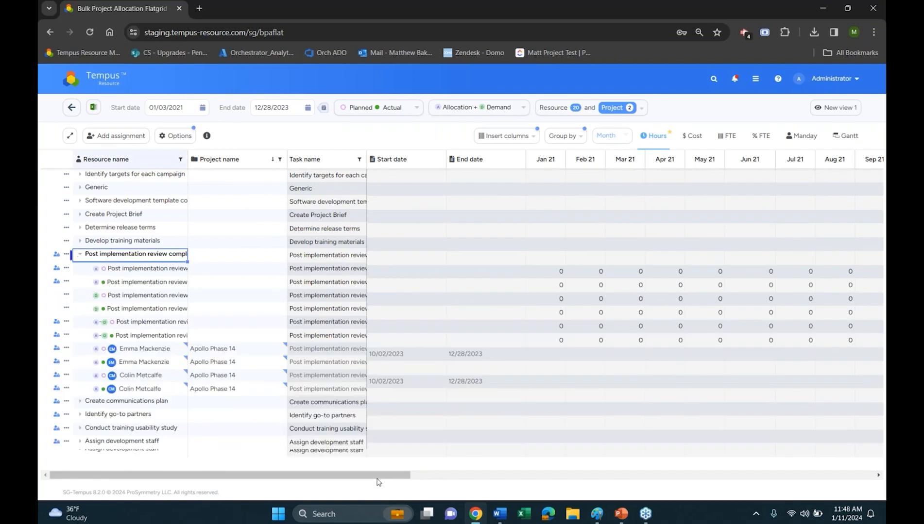
drag(382, 476, 291, 478)
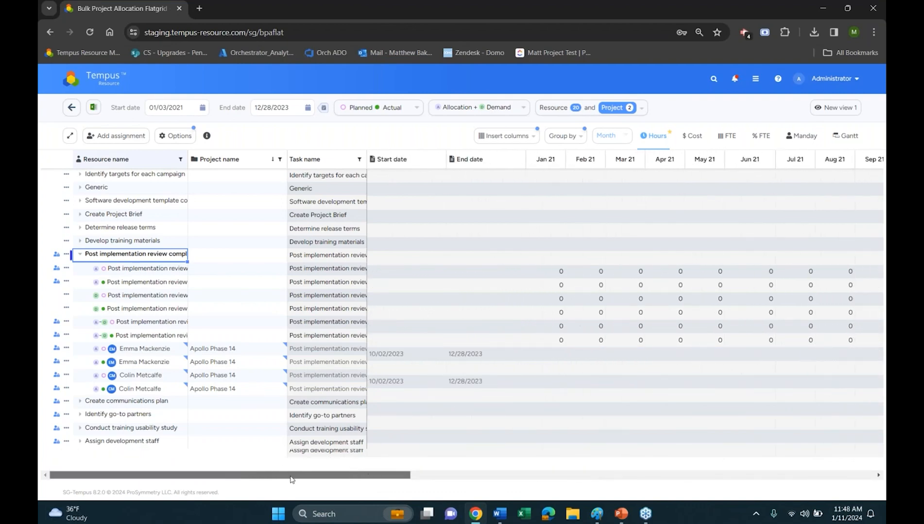
Check the insertable columns and examine the Apollo Phase 14 assignment hours from June to December 2023
click(505, 136)
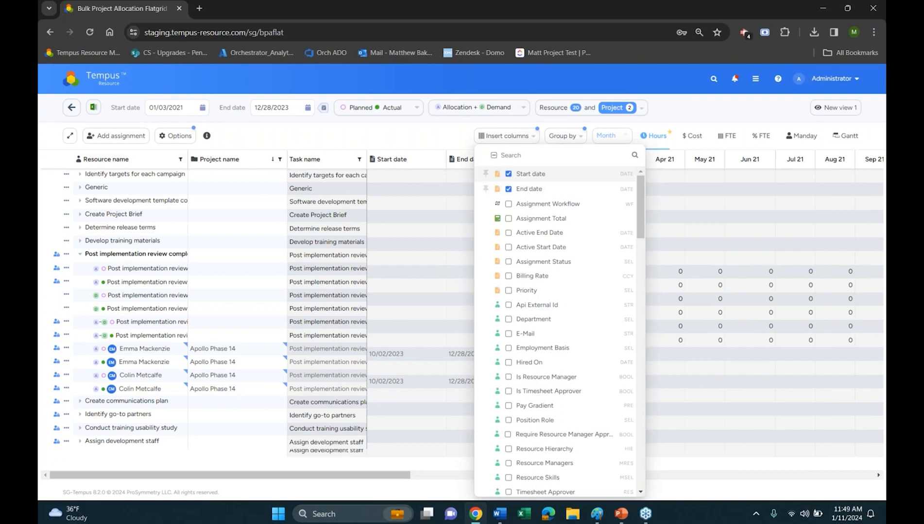
click(455, 189)
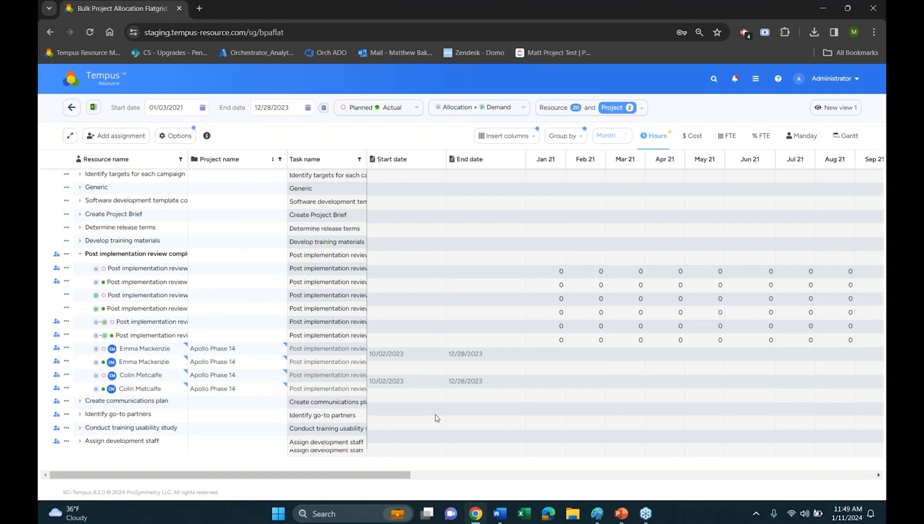
drag(364, 476, 859, 473)
drag(783, 358, 849, 350)
click(817, 366)
click(796, 356)
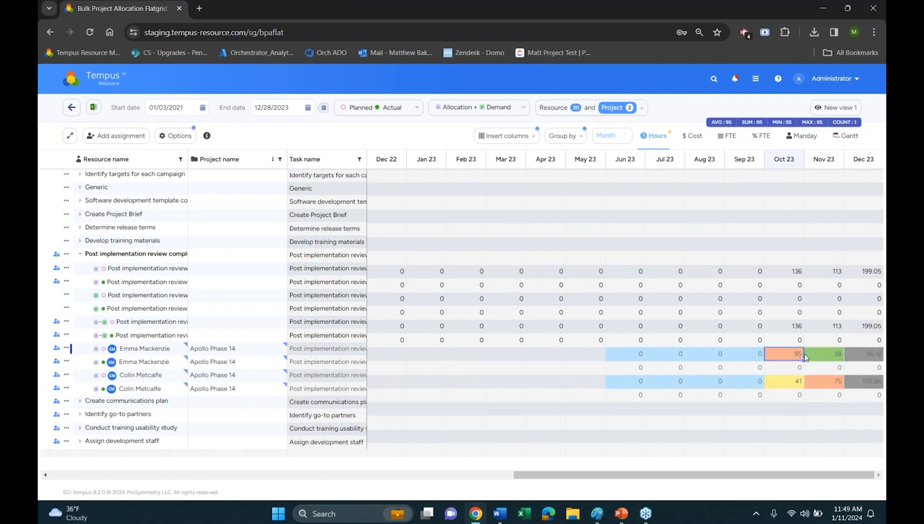
click(639, 359)
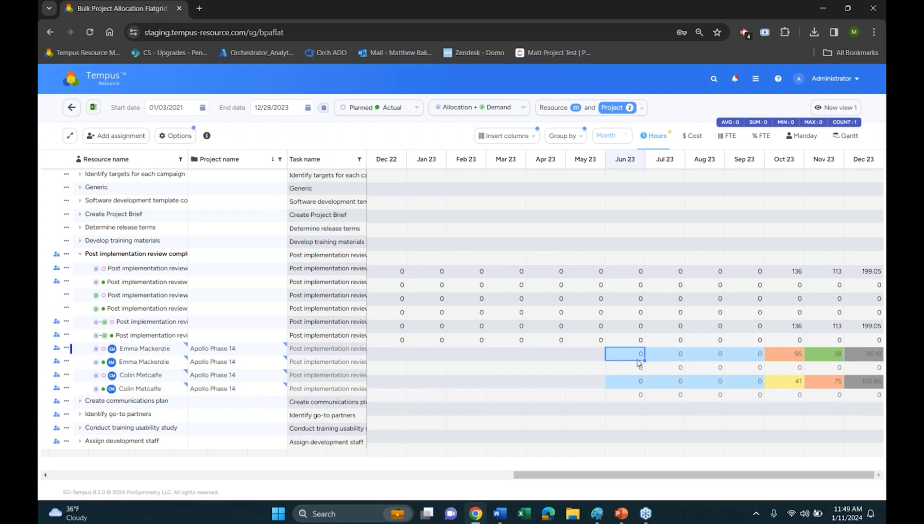
Check which attributes are available for grouping the allocation flatgrid
click(453, 143)
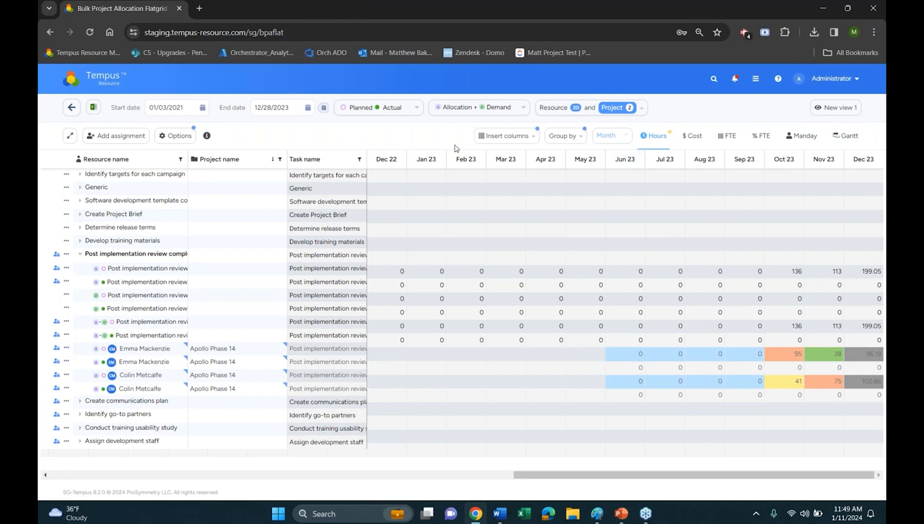
click(566, 138)
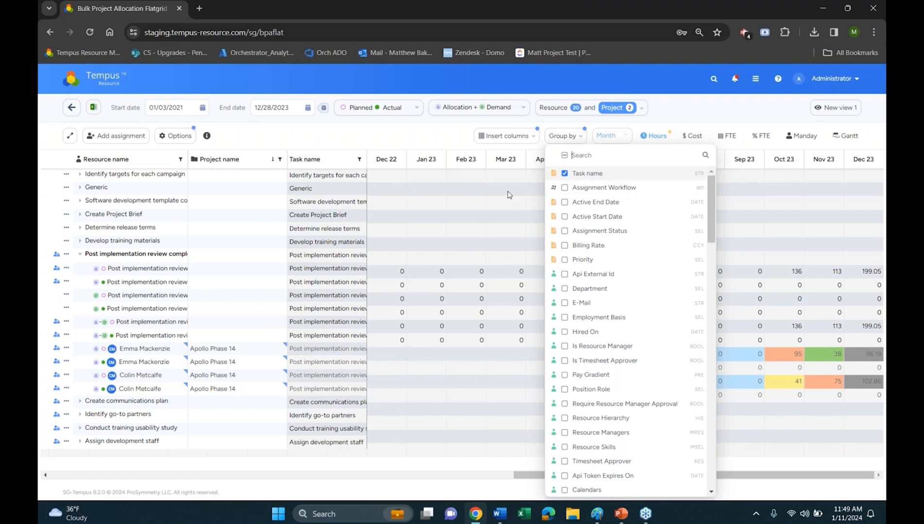
click(398, 132)
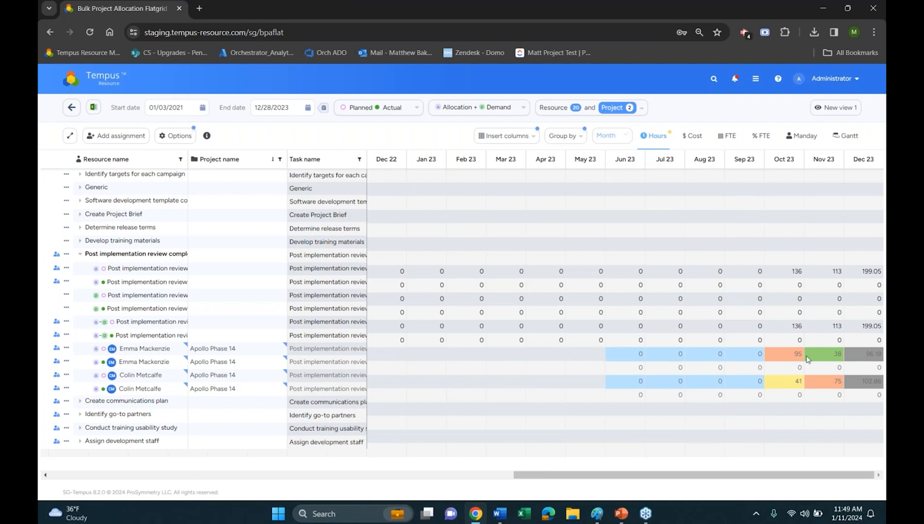
Open the pending Malibu Phase 11 request from the home page's Resource Requests, and collapse and re-expand its Required Fields
click(101, 83)
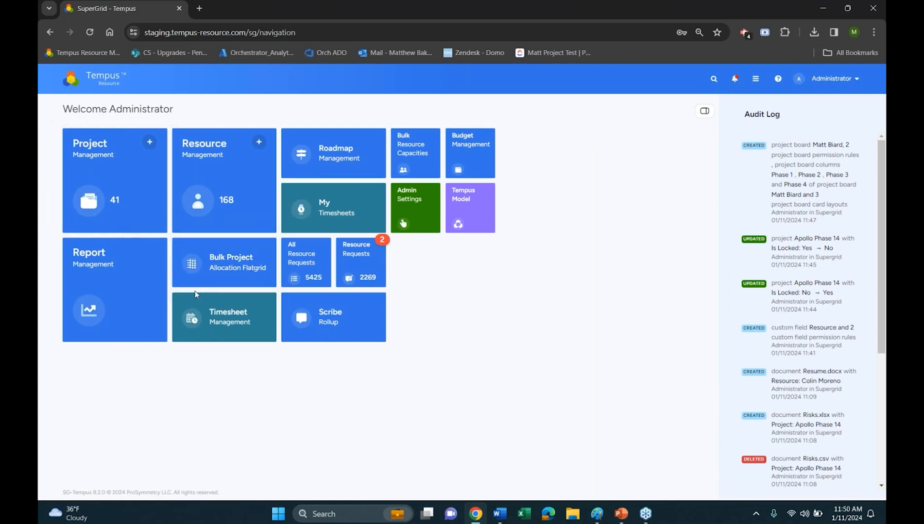
click(359, 265)
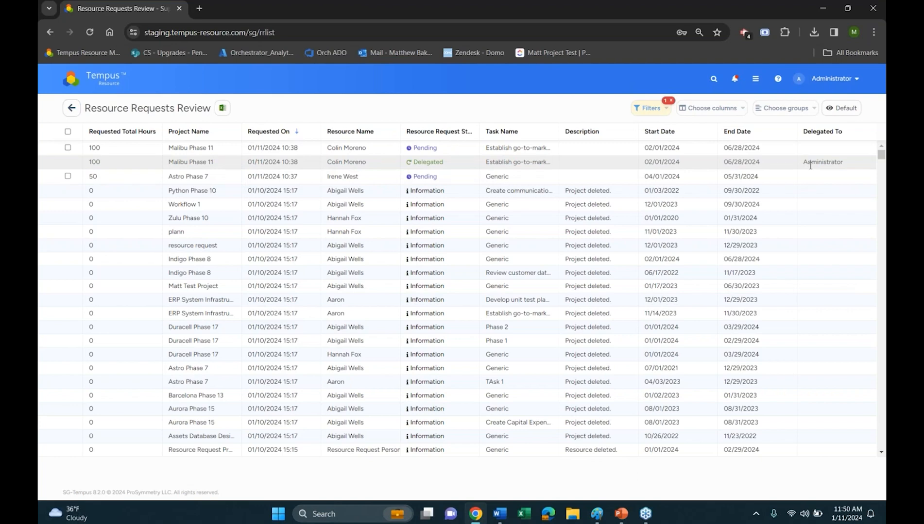
click(431, 148)
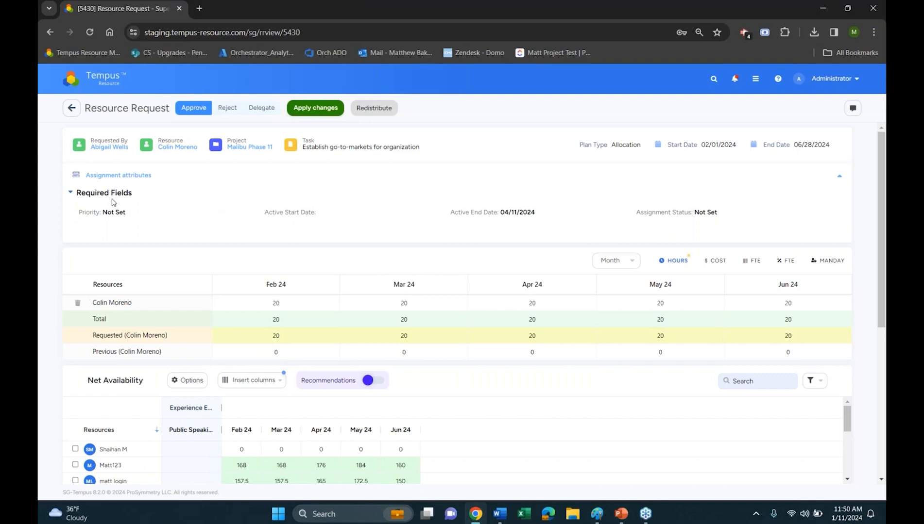
click(74, 194)
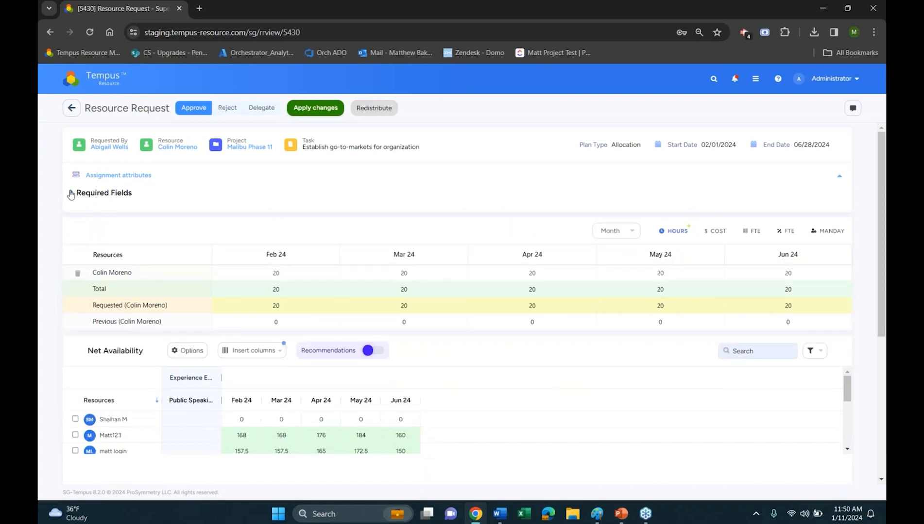
click(70, 194)
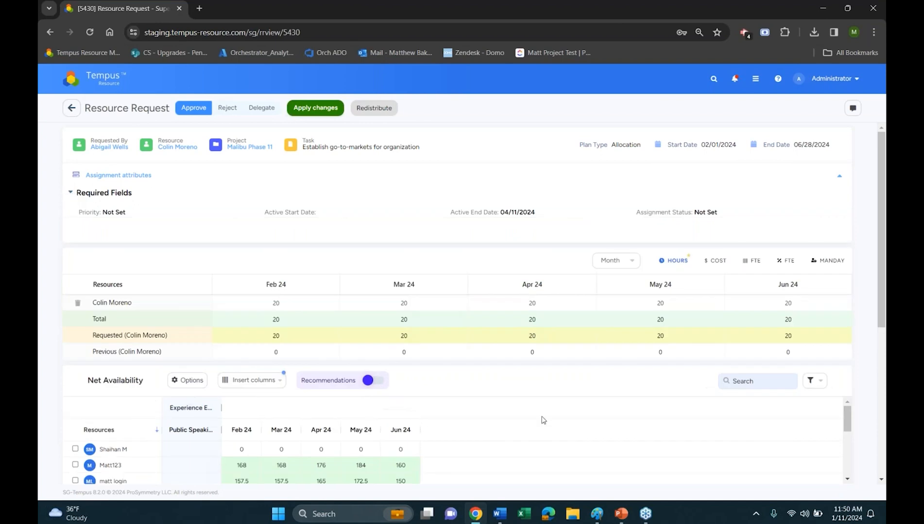
Return to the home page and open the Projects by Manager roadmap from Roadmap Management
click(130, 87)
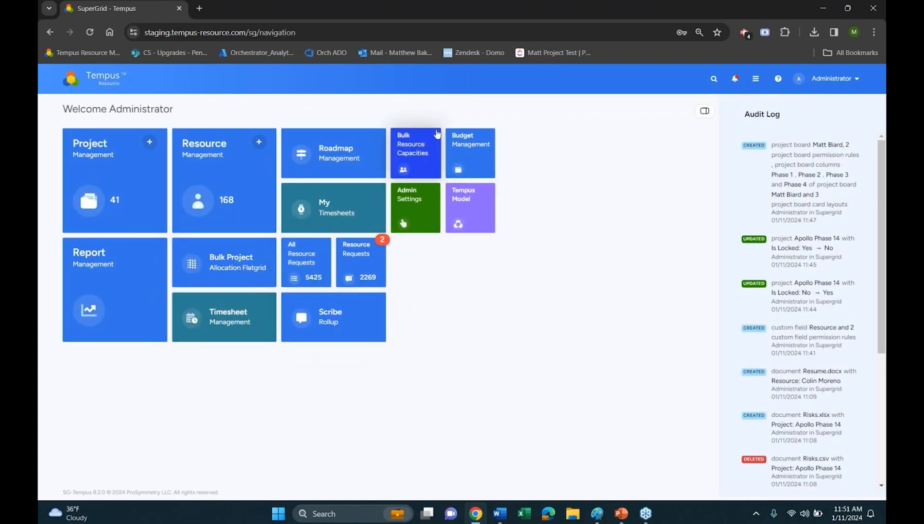
click(338, 168)
click(265, 200)
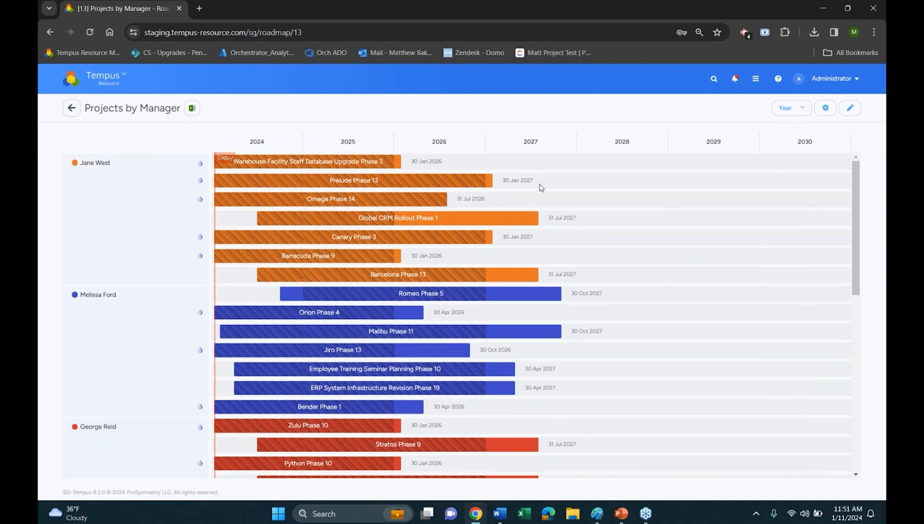
Open and leave the roadmap's edit page, and review its roadmap options without updating them
click(850, 109)
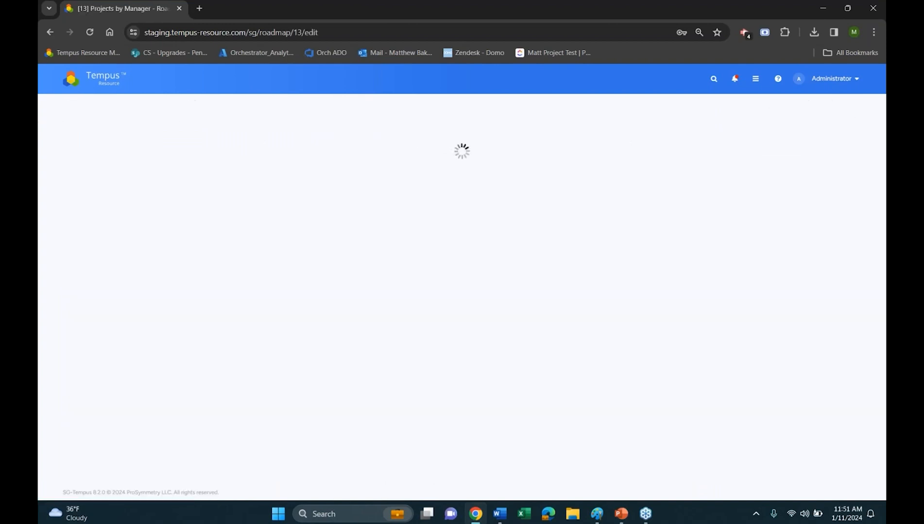
click(70, 110)
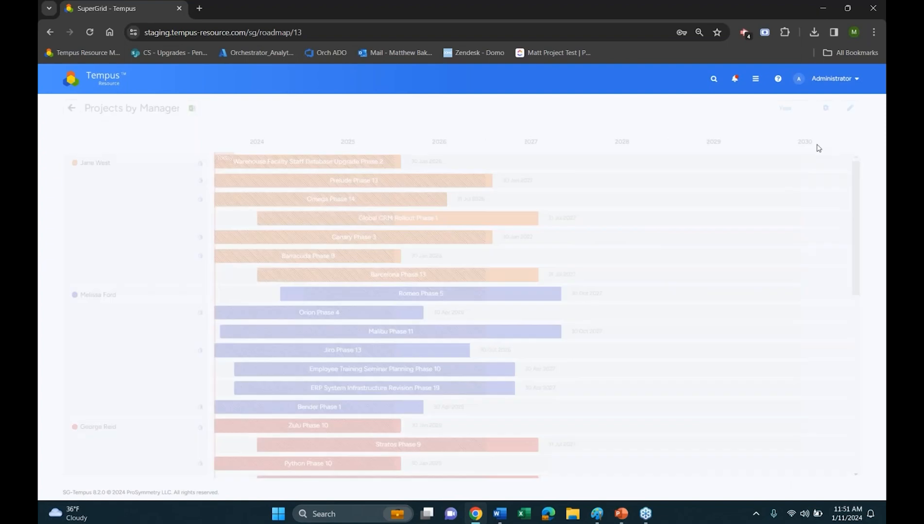
click(825, 109)
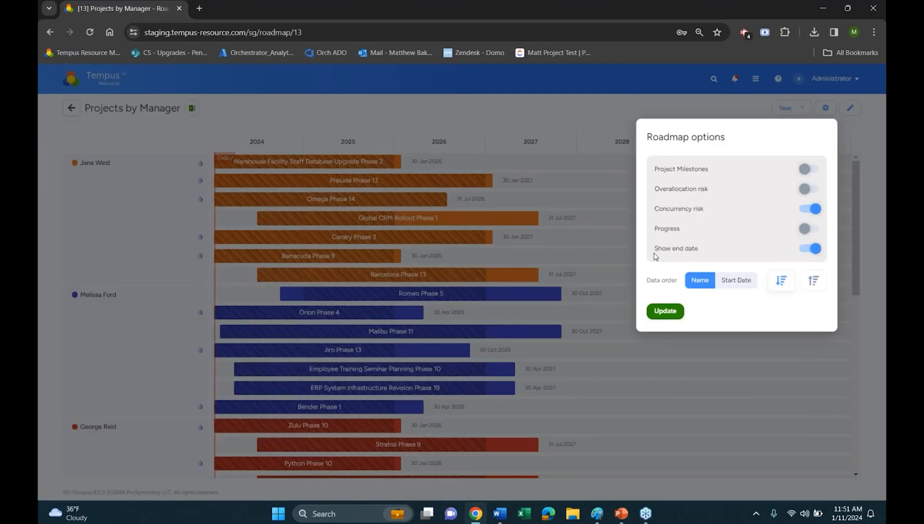
click(154, 93)
Go to Workflow Management in the Admin Settings and open the #1 Project Intake / workflow
click(107, 80)
click(403, 223)
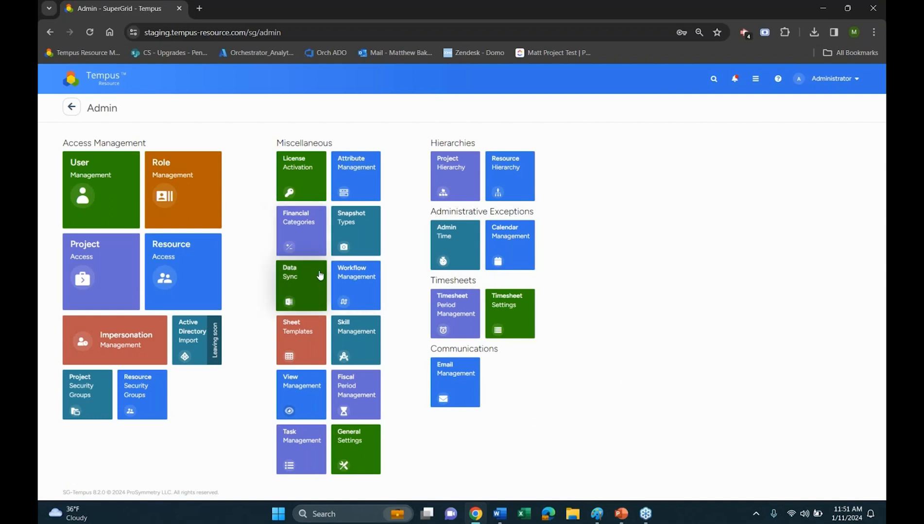
click(355, 282)
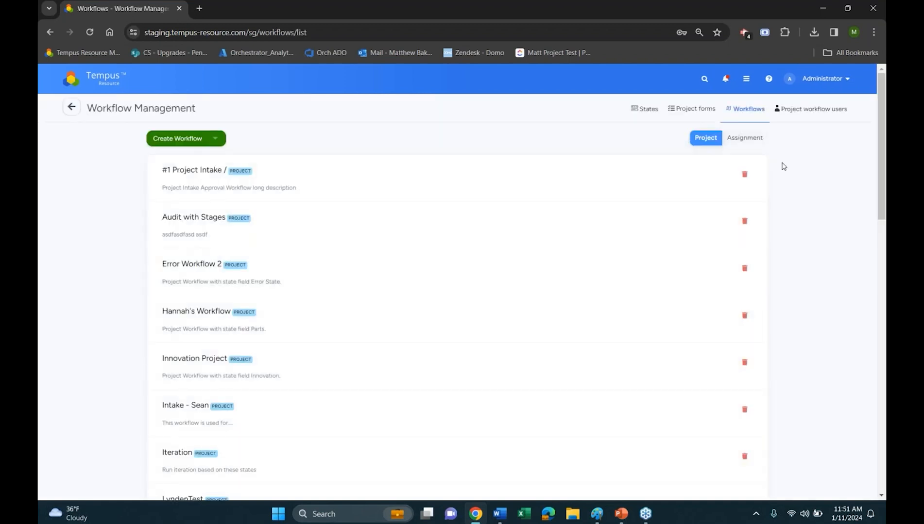
click(365, 182)
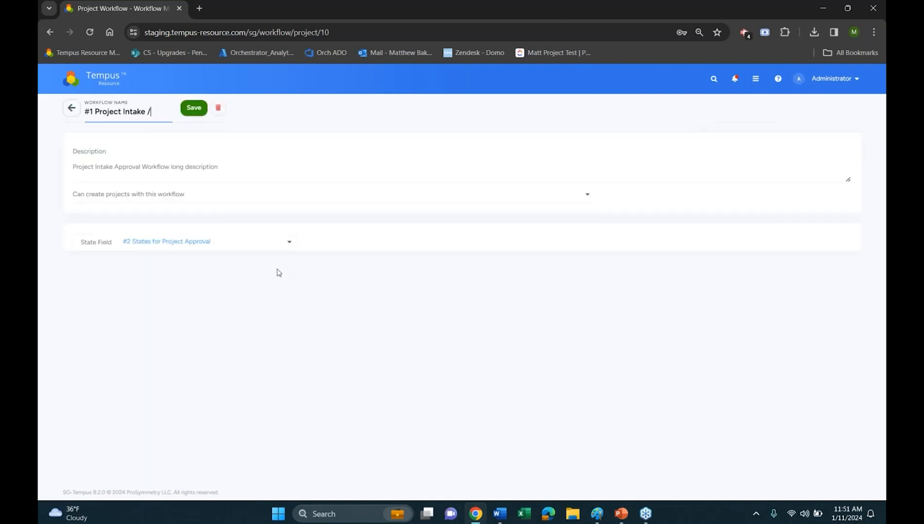
Look through the roles and users that can be allowed to create projects with this workflow
click(534, 197)
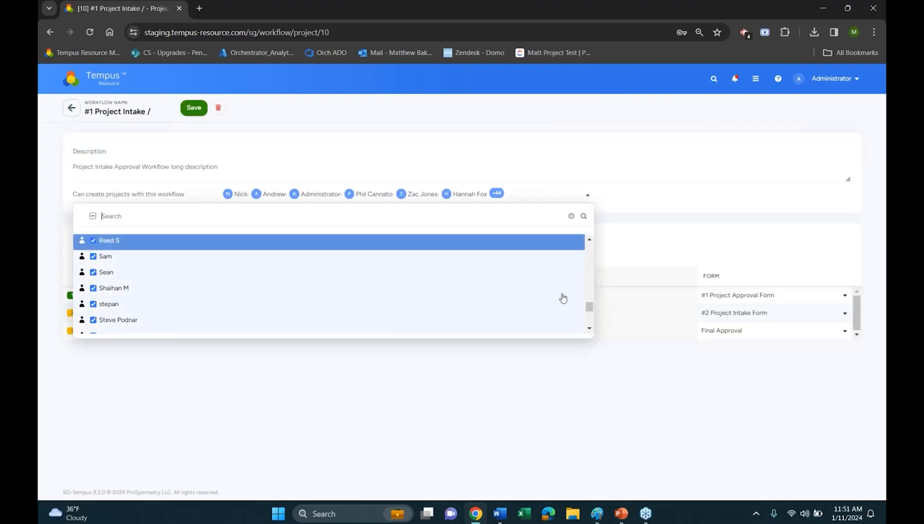
drag(585, 304, 588, 246)
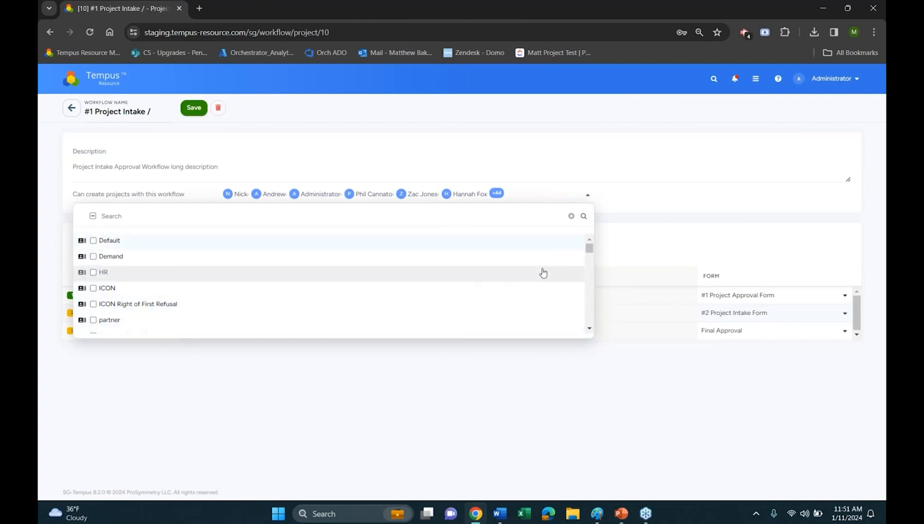
scroll(543, 273, down, 3)
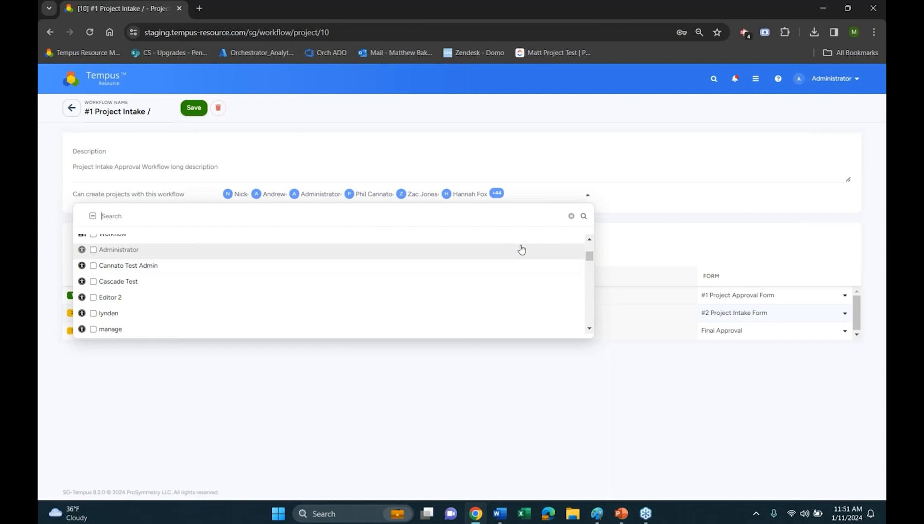
click(290, 121)
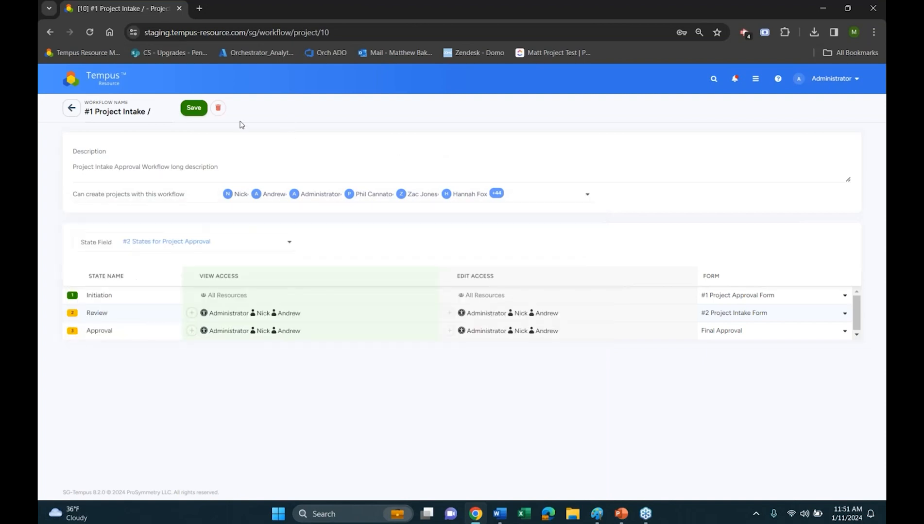
Return to the home page and open Tempus Model
click(120, 86)
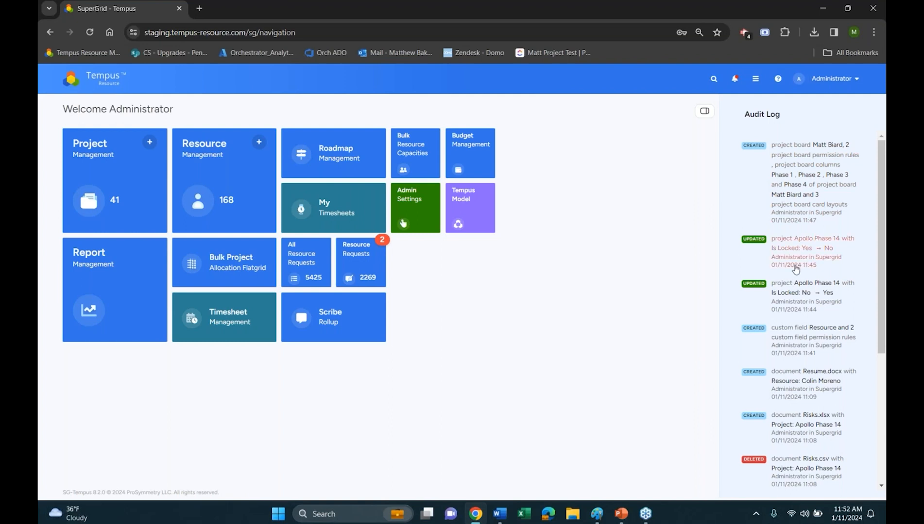
click(475, 221)
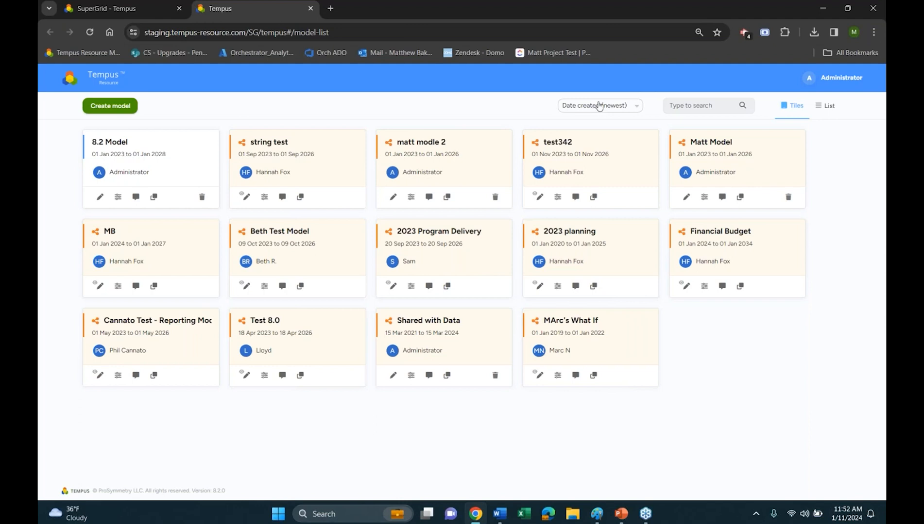
Check the sort options for the model list and open the 8.2 Model for editing
click(615, 109)
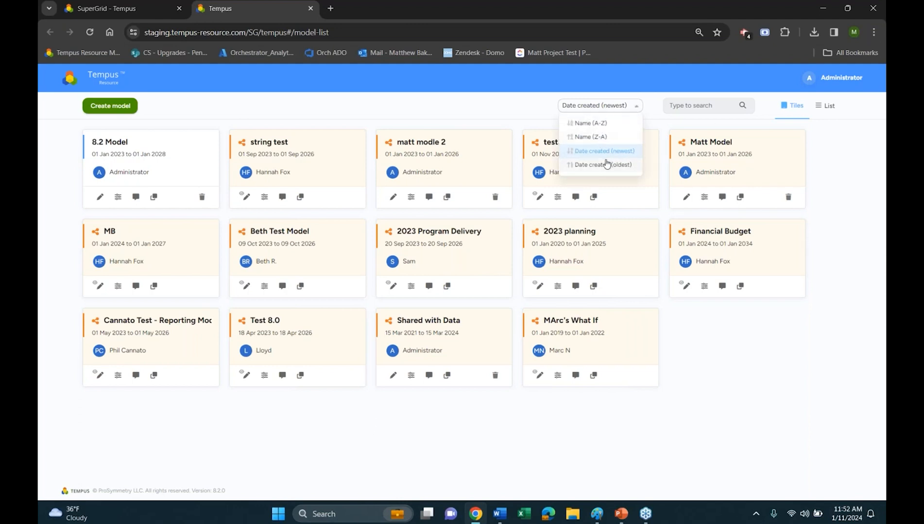
click(523, 98)
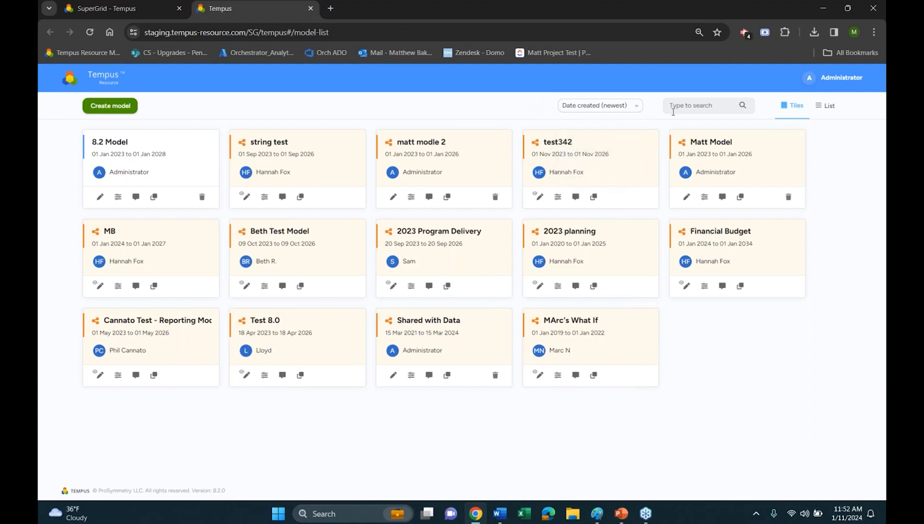
click(100, 197)
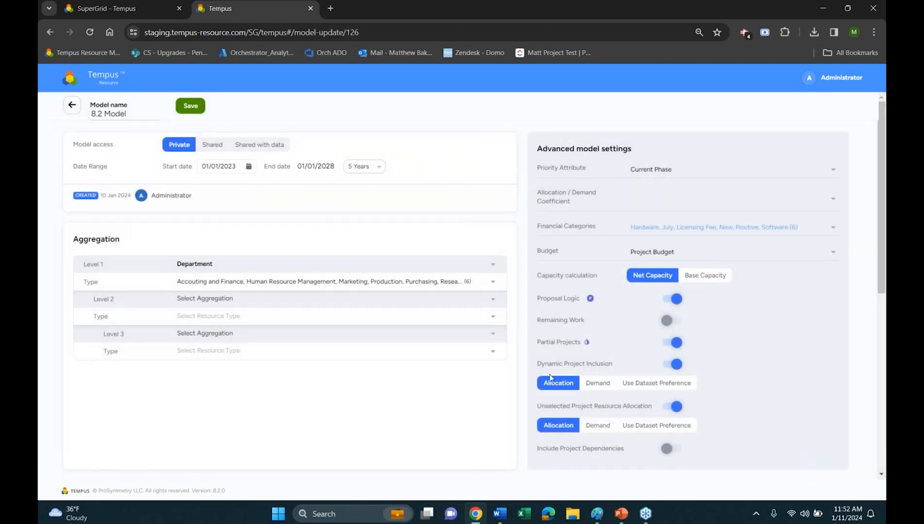
Look through the financial categories available in the 8.2 Model's advanced settings
click(642, 229)
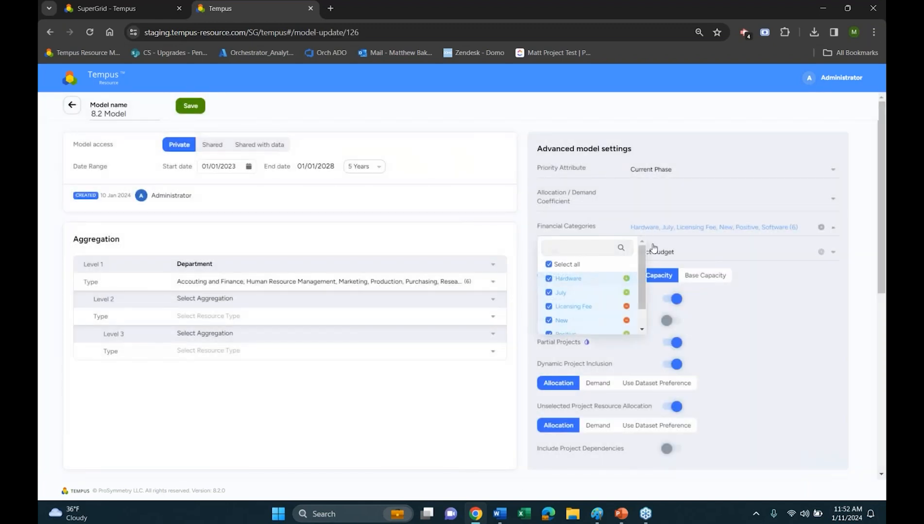
scroll(617, 290, down, 1)
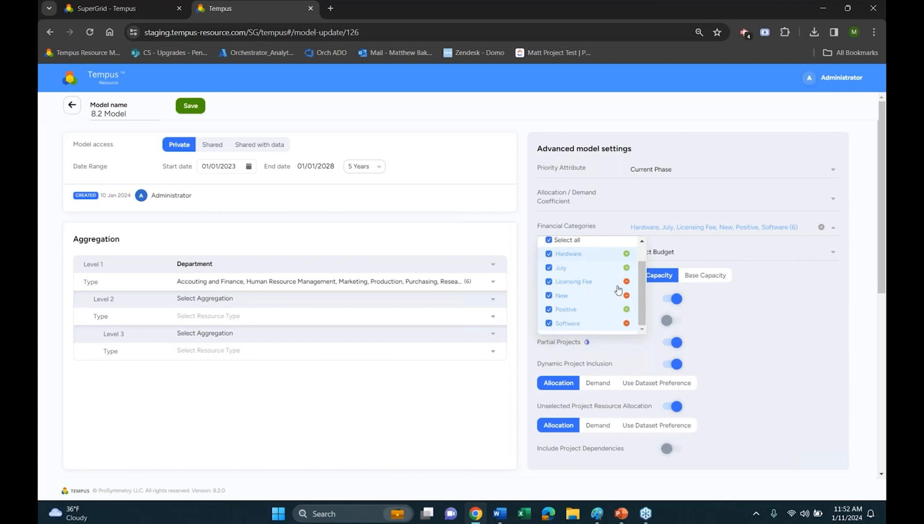
scroll(618, 290, up, 1)
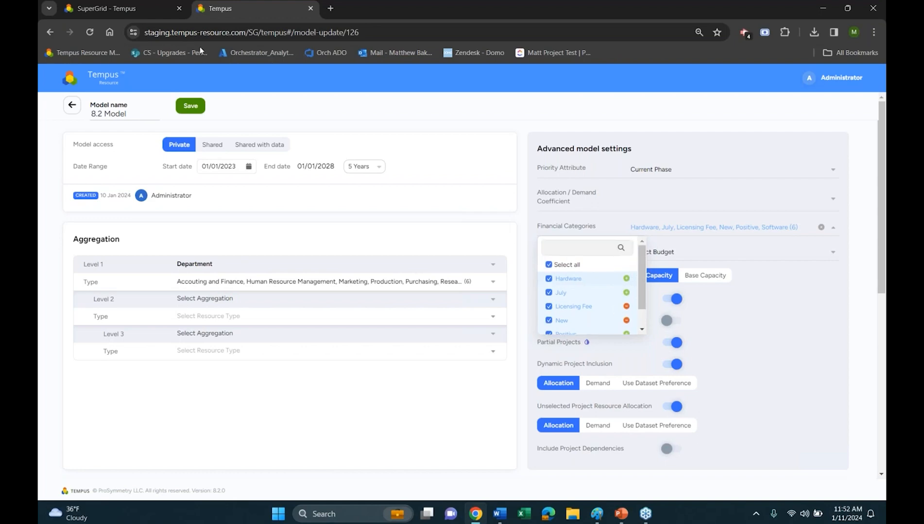
Leave the model's settings, open the 8.2 Model and show end dates on its Gantt chart
click(71, 107)
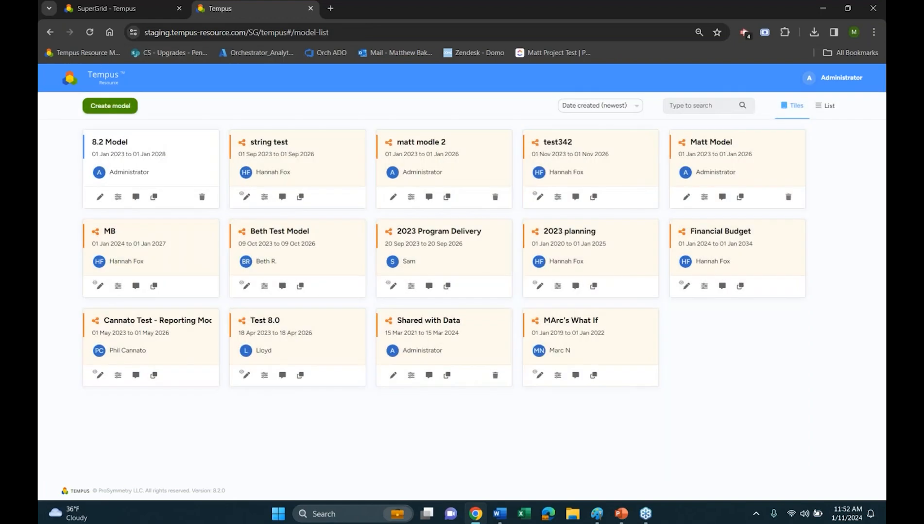
click(161, 156)
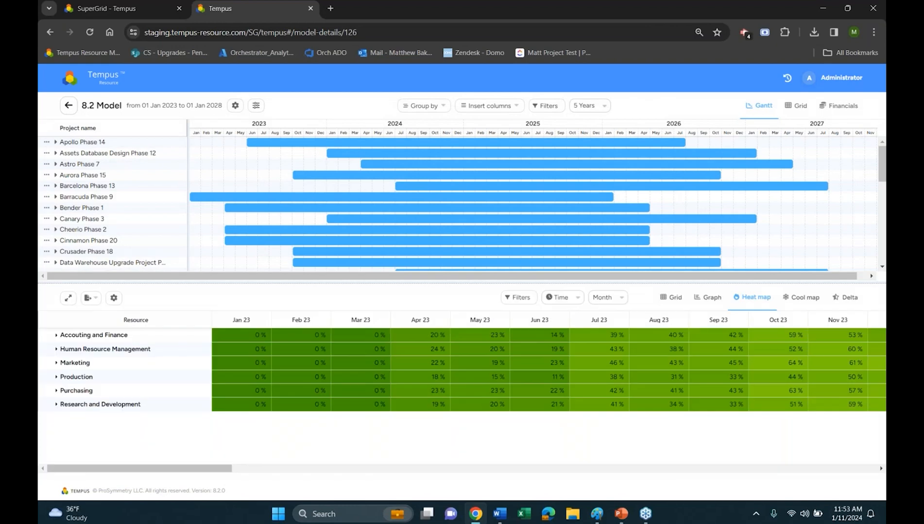
click(236, 107)
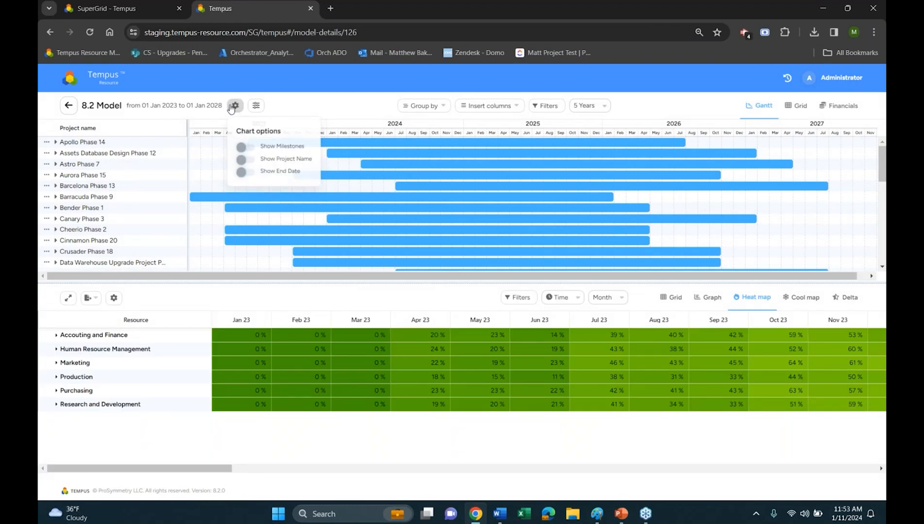
click(243, 179)
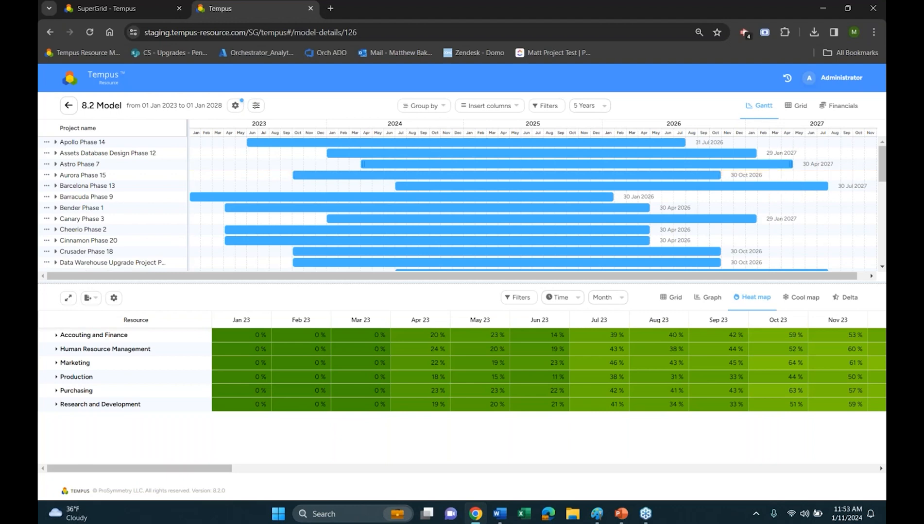
Shift Apollo Phase 14 earlier on the Gantt chart to end on 26 May 2026, and show project names on the bars
drag(653, 143, 629, 166)
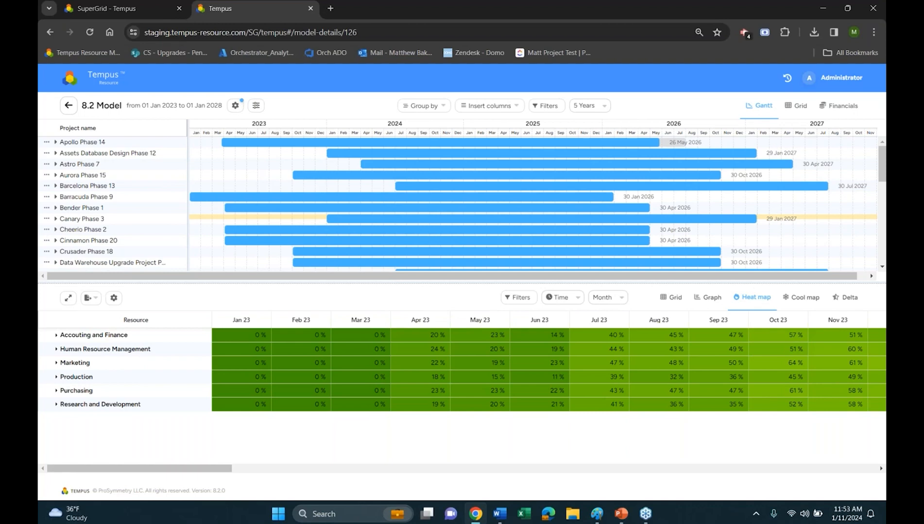
click(235, 105)
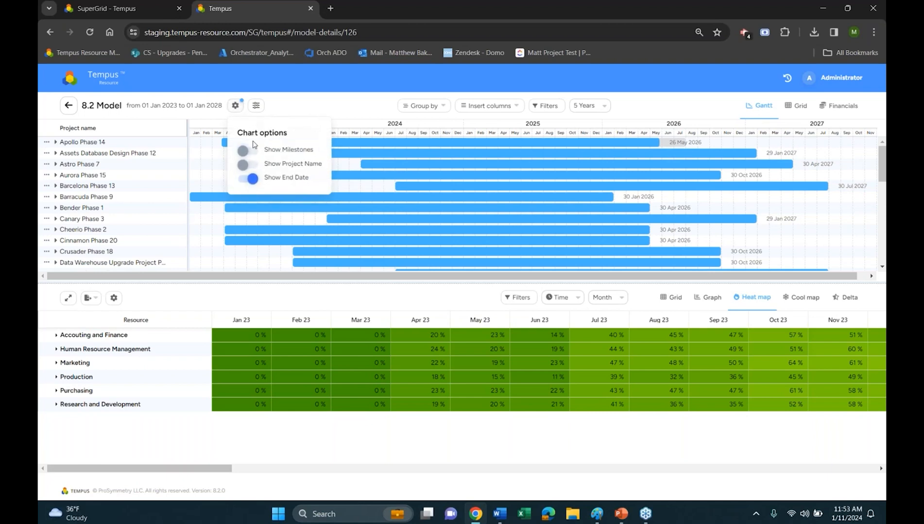
click(249, 165)
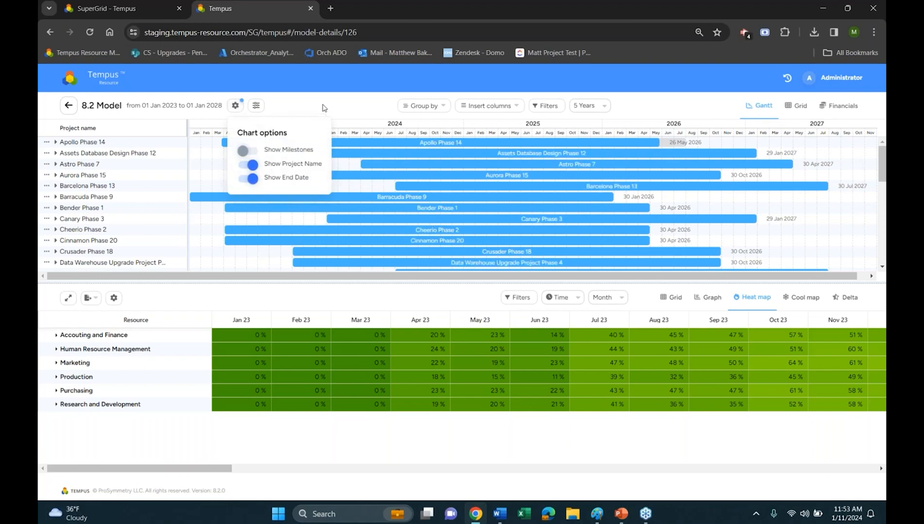
click(325, 108)
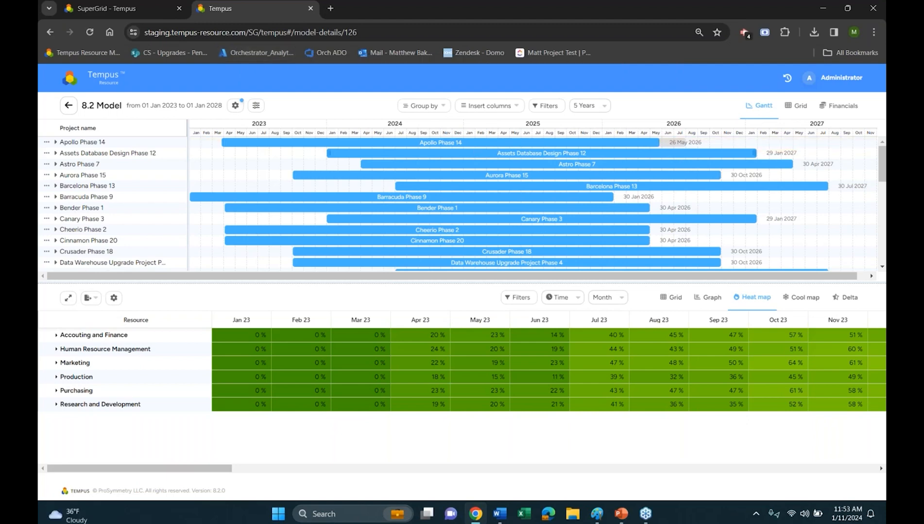
Open the model's Financials view and examine Apollo Phase 14's monthly financial grid and the Project Budget comparison of budget, plan and delta
click(833, 108)
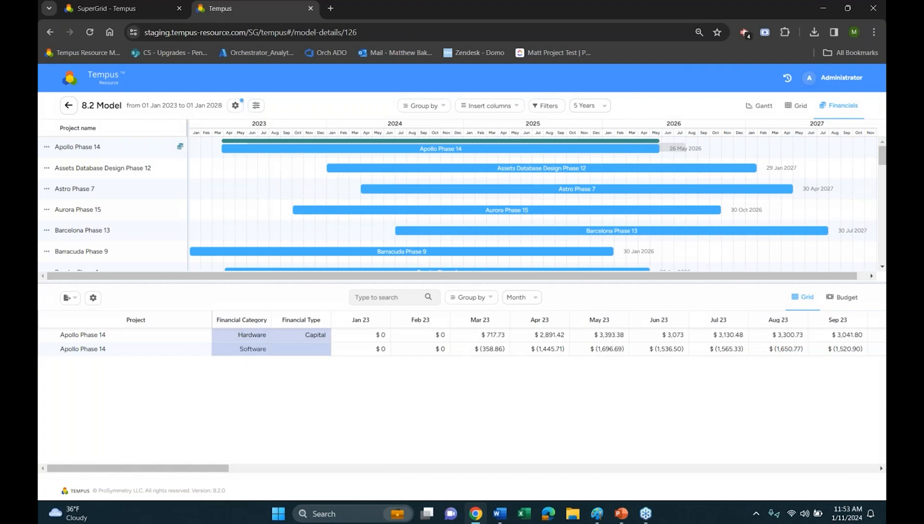
scroll(208, 194, down, 6)
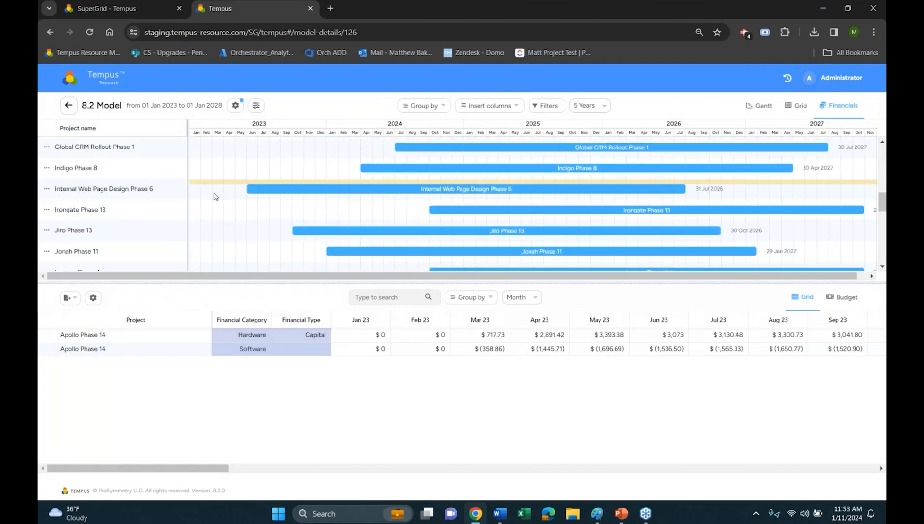
scroll(214, 189, up, 4)
scroll(214, 190, up, 3)
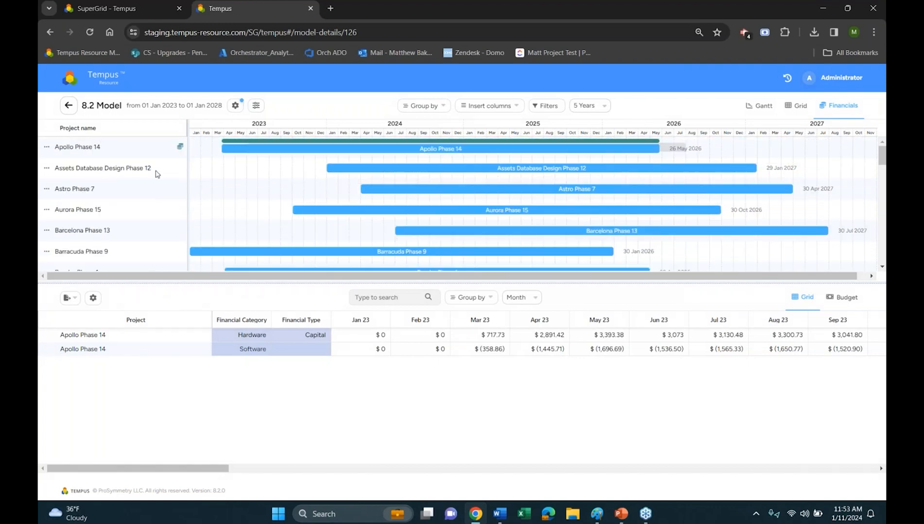
scroll(439, 204, down, 10)
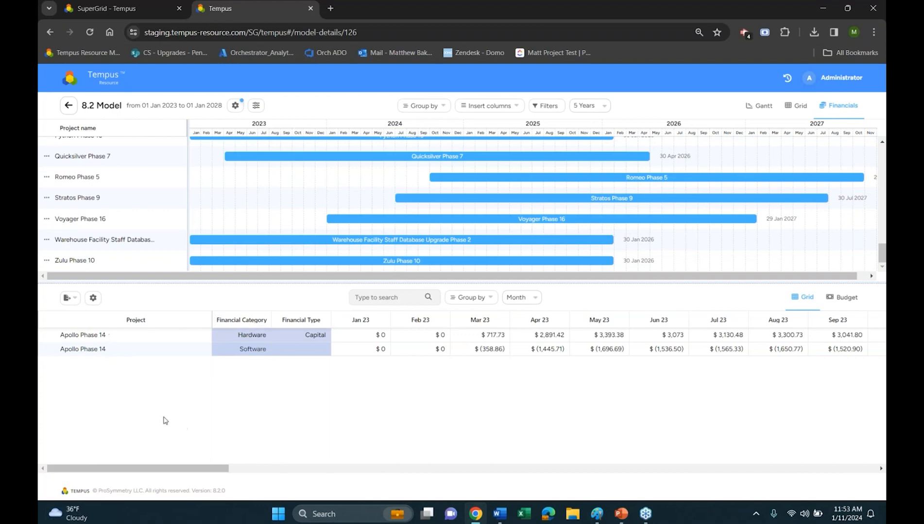
click(121, 341)
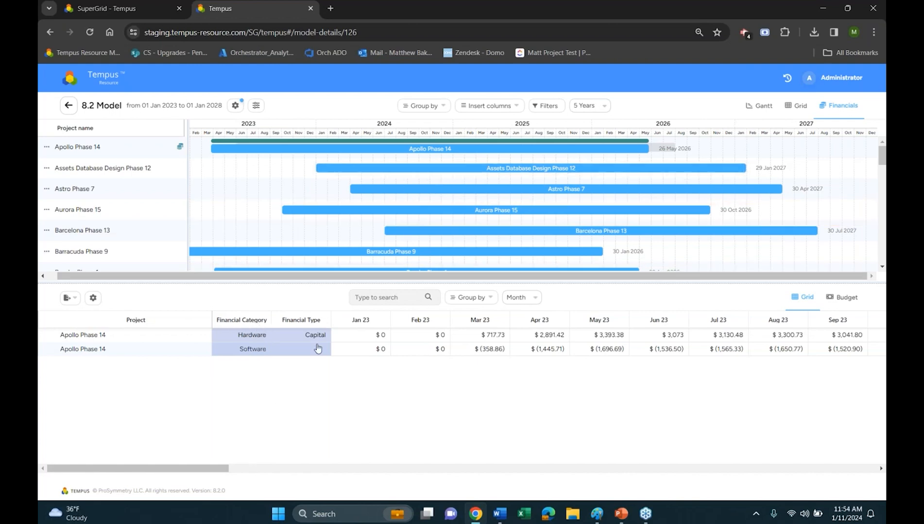
drag(214, 469, 264, 386)
drag(218, 470, 142, 464)
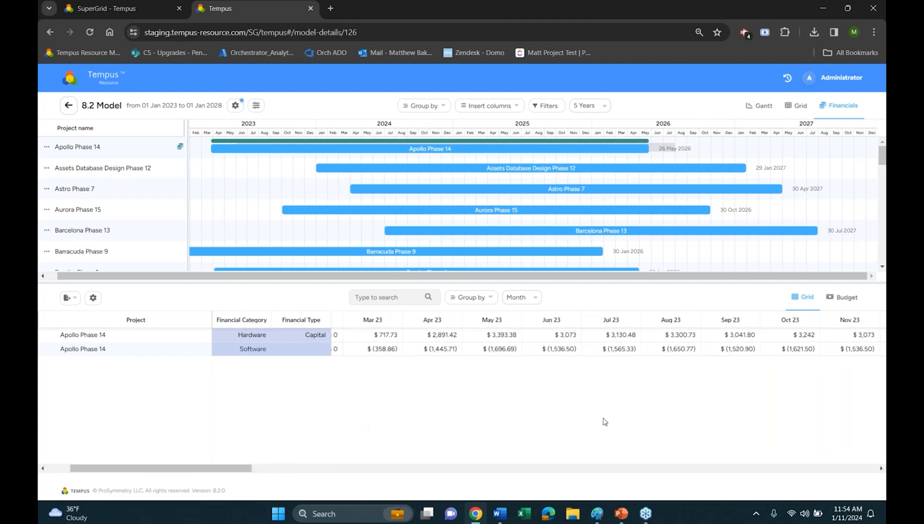
click(843, 303)
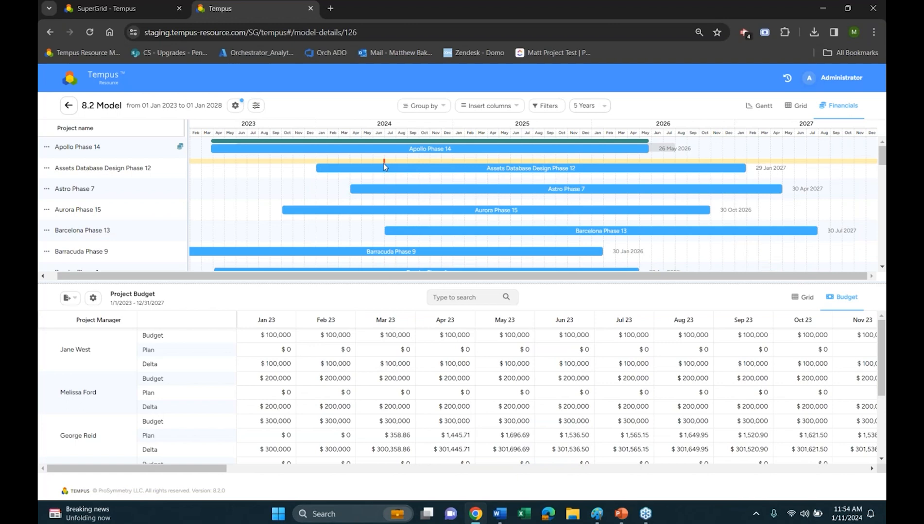
Close the model and open the API Documentation linked from the feedback and bug submission form
click(310, 8)
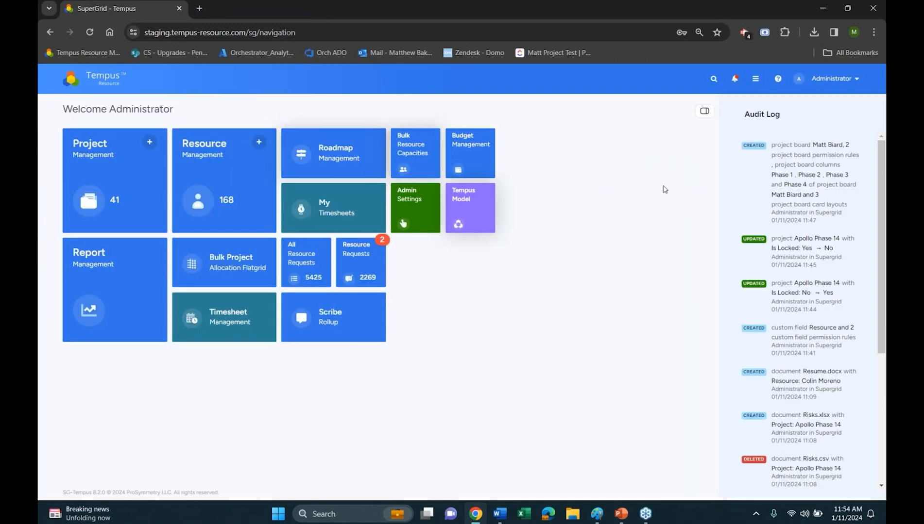
click(778, 78)
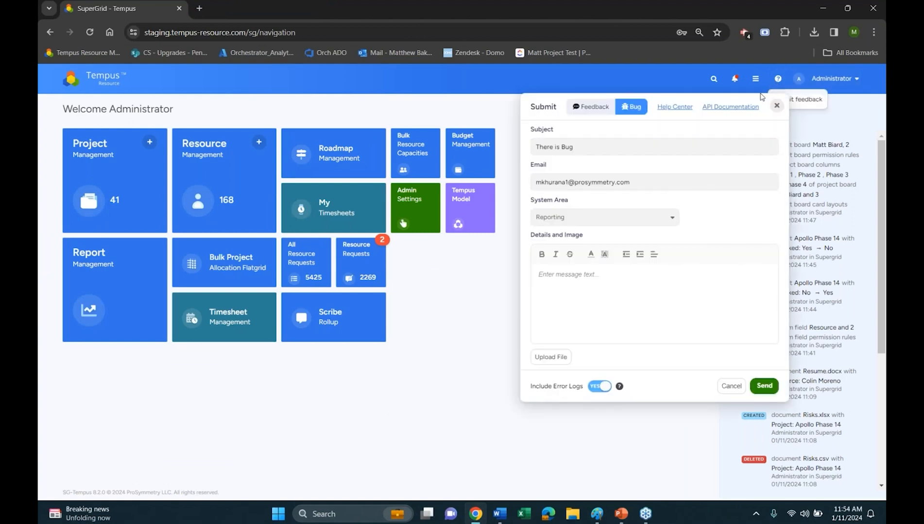
click(727, 111)
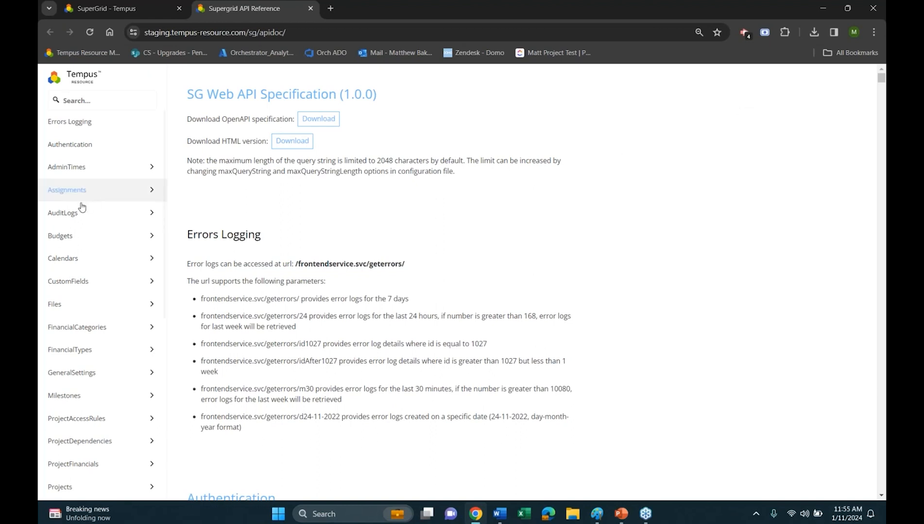
Find the Projects section of the API reference and view its Check Name Exists operation
scroll(83, 253, down, 3)
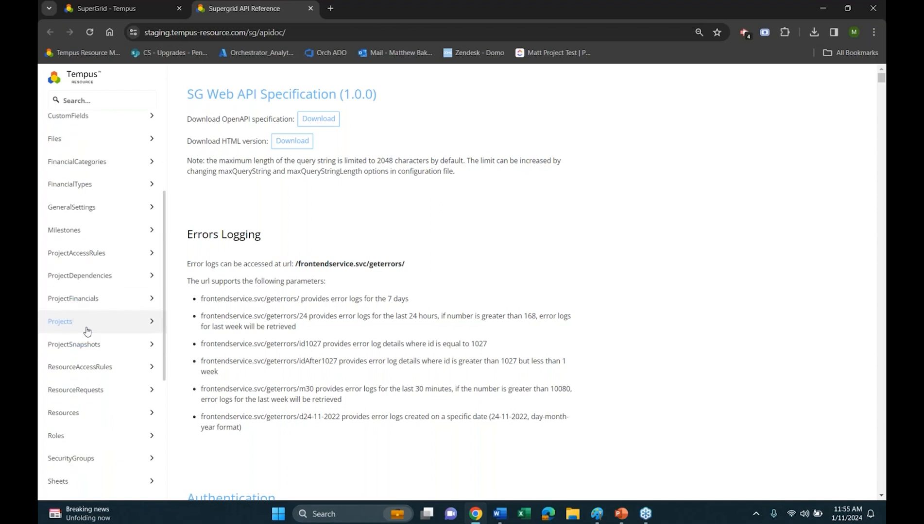
click(87, 326)
click(88, 193)
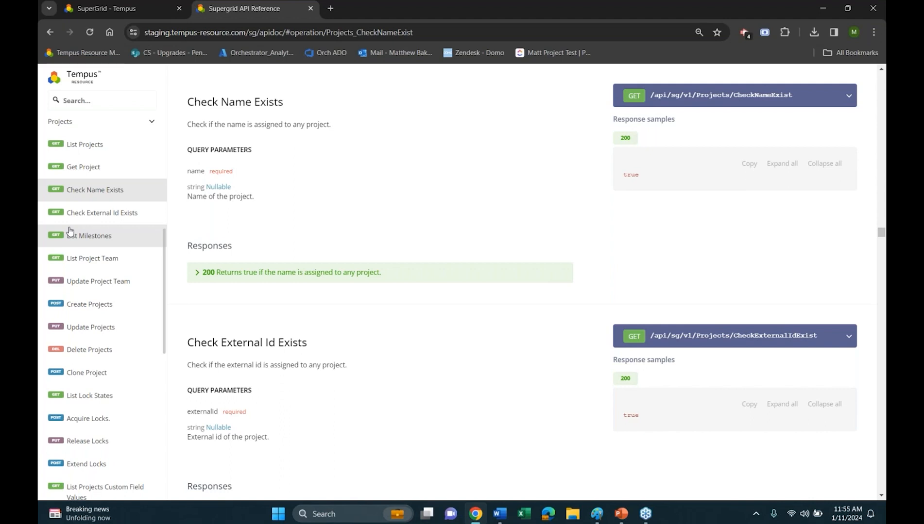
Open the Resources section of the API reference and view its Check Name Exists and Check External Id Exists operations
scroll(99, 281, down, 10)
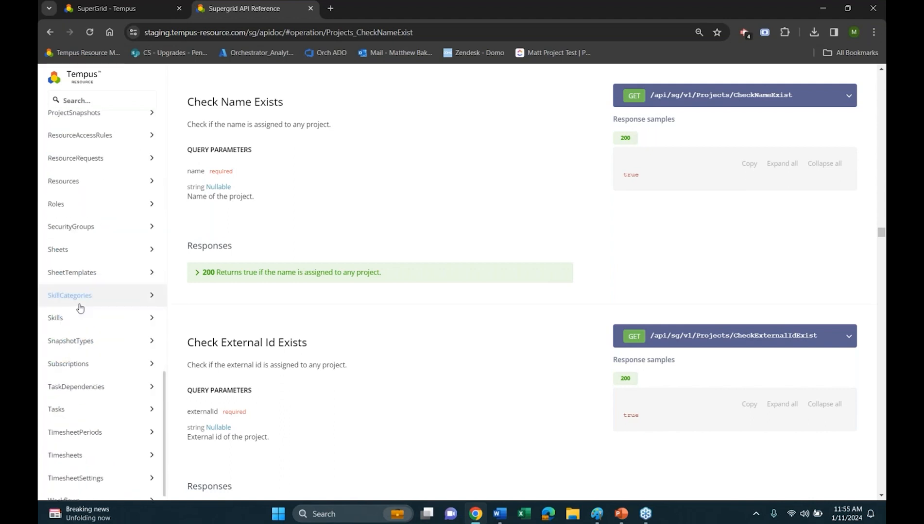
scroll(78, 308, down, 1)
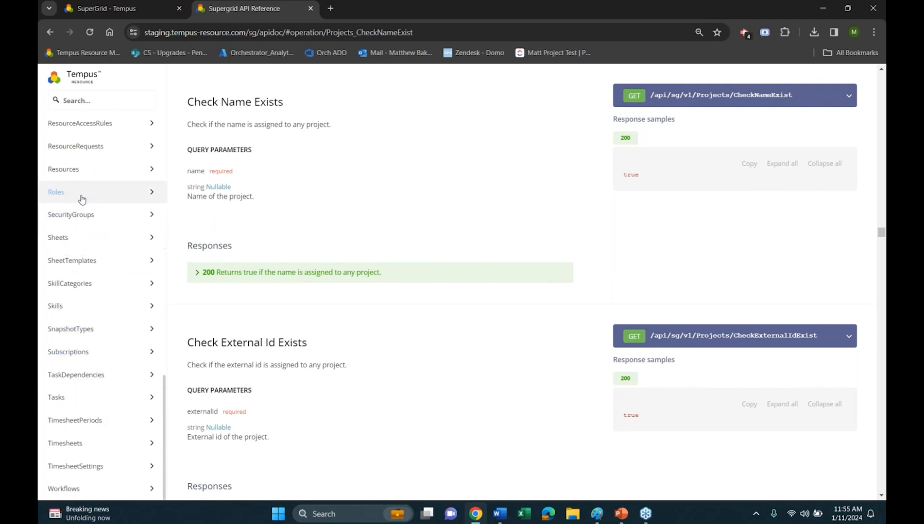
click(87, 170)
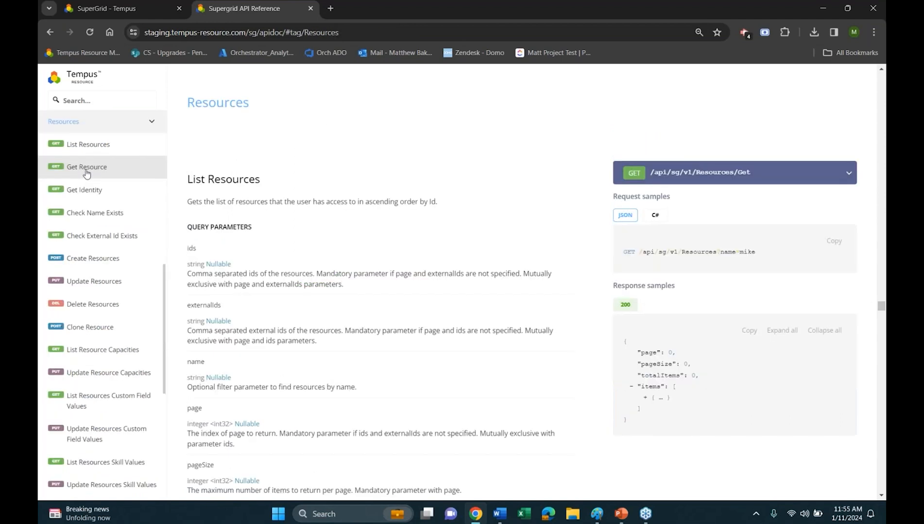
click(104, 213)
click(70, 243)
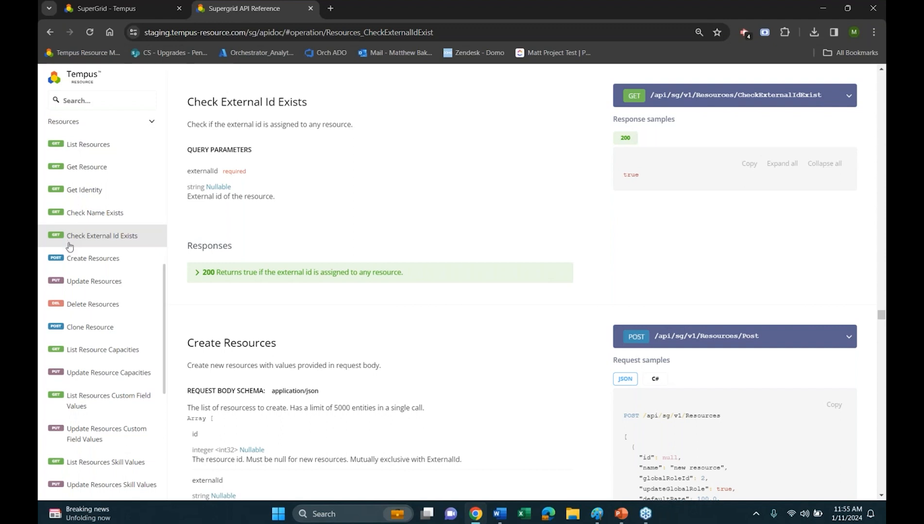
Open the Files section of the API reference and read through the Create Files, Get Content and related file operations
scroll(68, 242, up, 10)
click(80, 290)
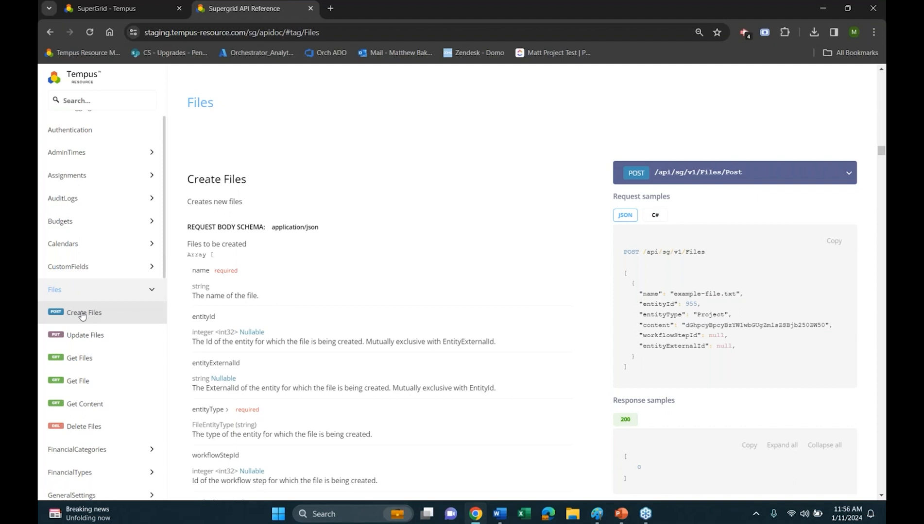
click(106, 313)
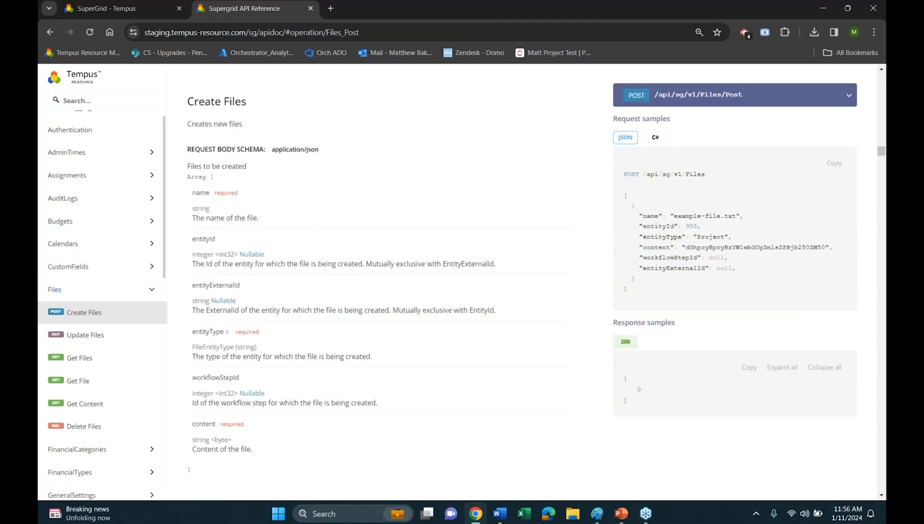
click(108, 403)
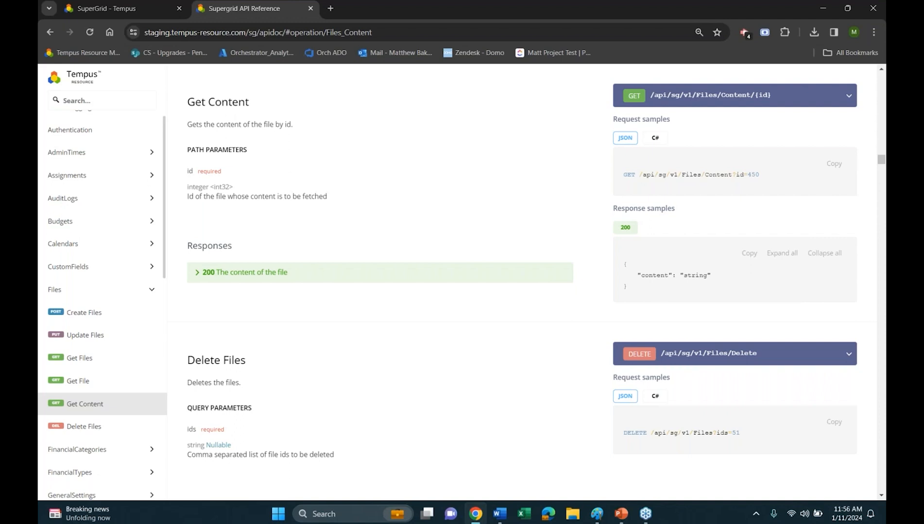
scroll(367, 392, up, 20)
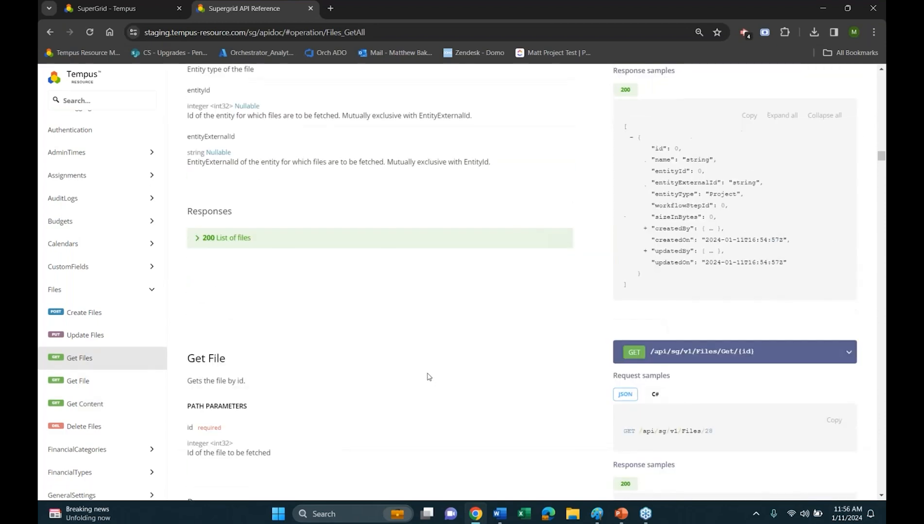
scroll(425, 369, up, 8)
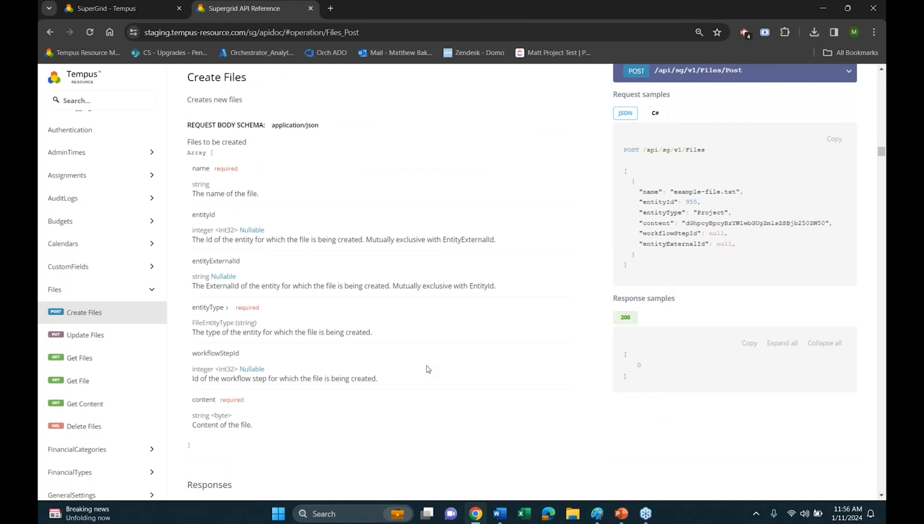
scroll(447, 249, up, 5)
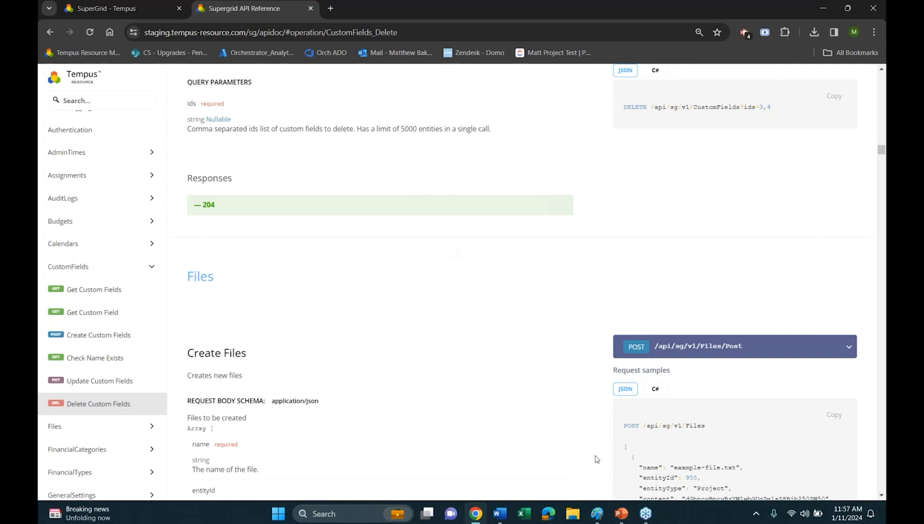
Switch to the 8.2 Release Deck presentation in PowerPoint
click(621, 514)
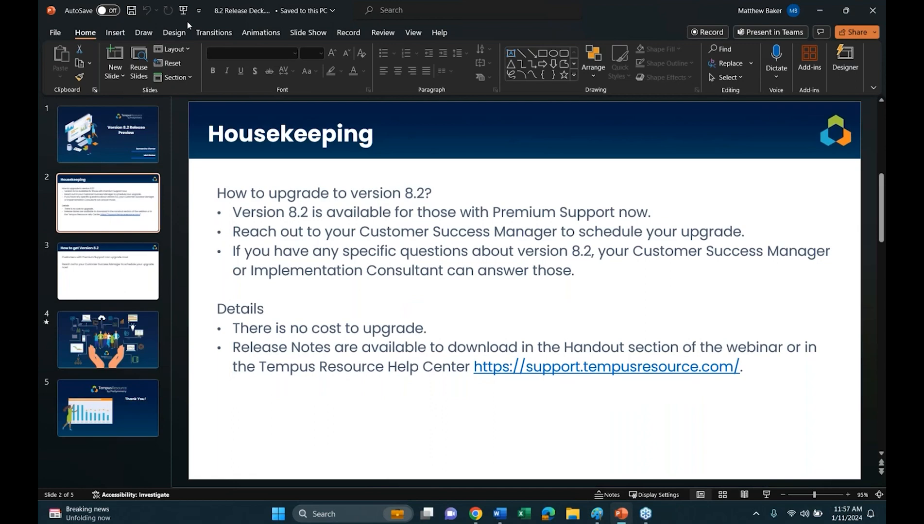